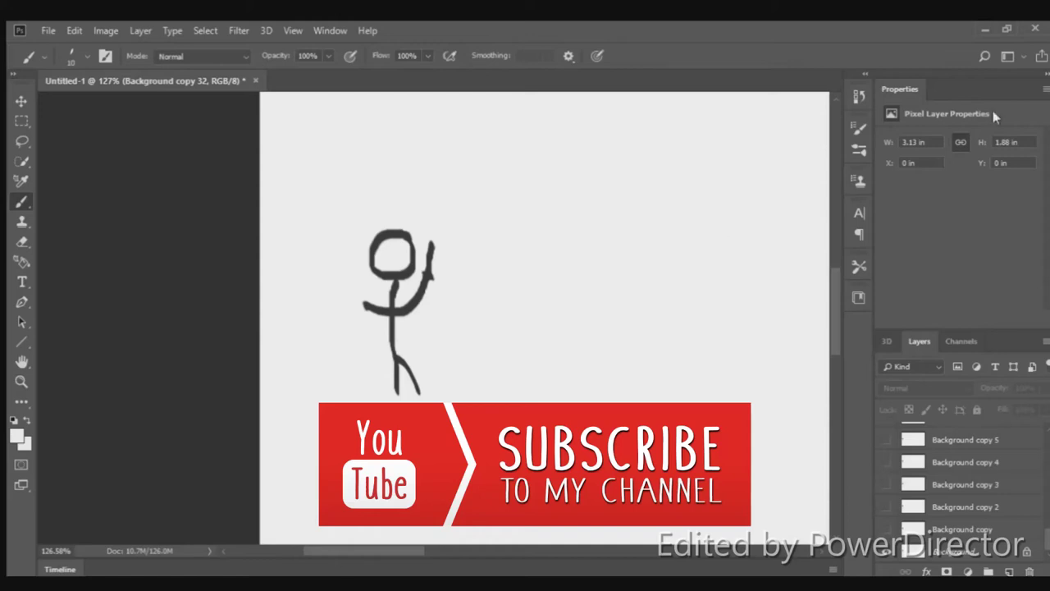
Turn on visibility of the extra lettering layers in the Layers panel
click(887, 440)
click(894, 486)
click(886, 443)
click(885, 462)
click(886, 441)
scroll(960, 476, up, 5)
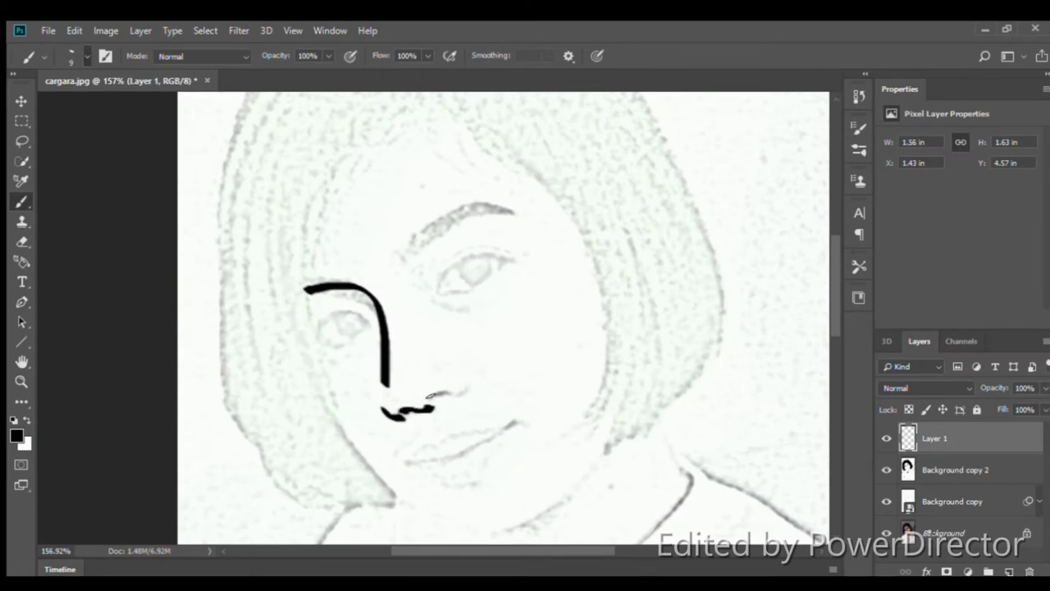
Erase the excess from the lower nose stroke
key(e)
scroll(515, 393, up, 5)
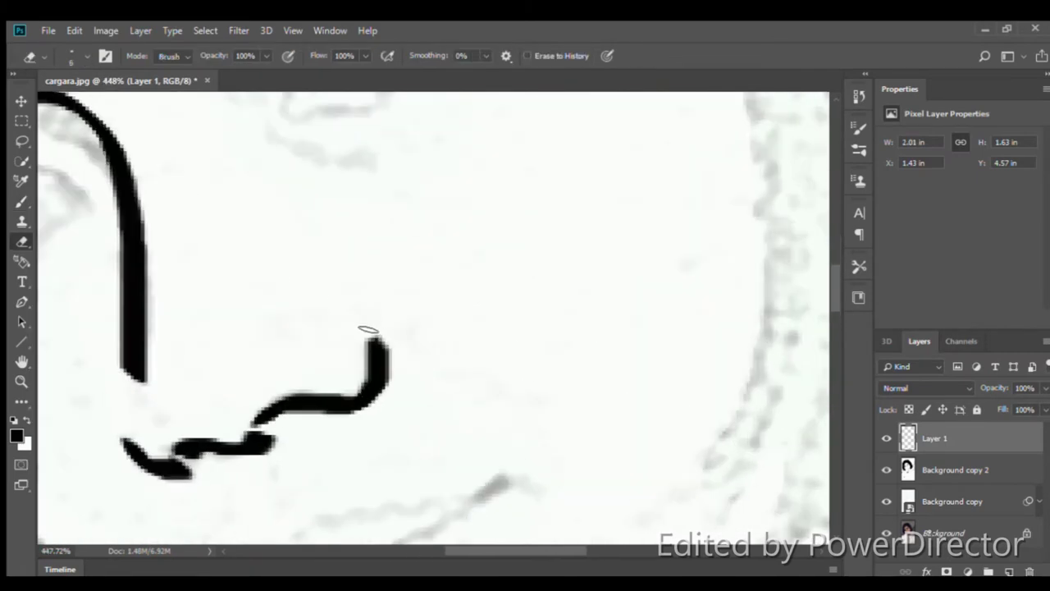
drag(287, 414, 177, 451)
scroll(566, 286, down, 5)
scroll(492, 328, up, 3)
drag(307, 414, 247, 389)
scroll(484, 359, down, 3)
scroll(484, 359, down, 1)
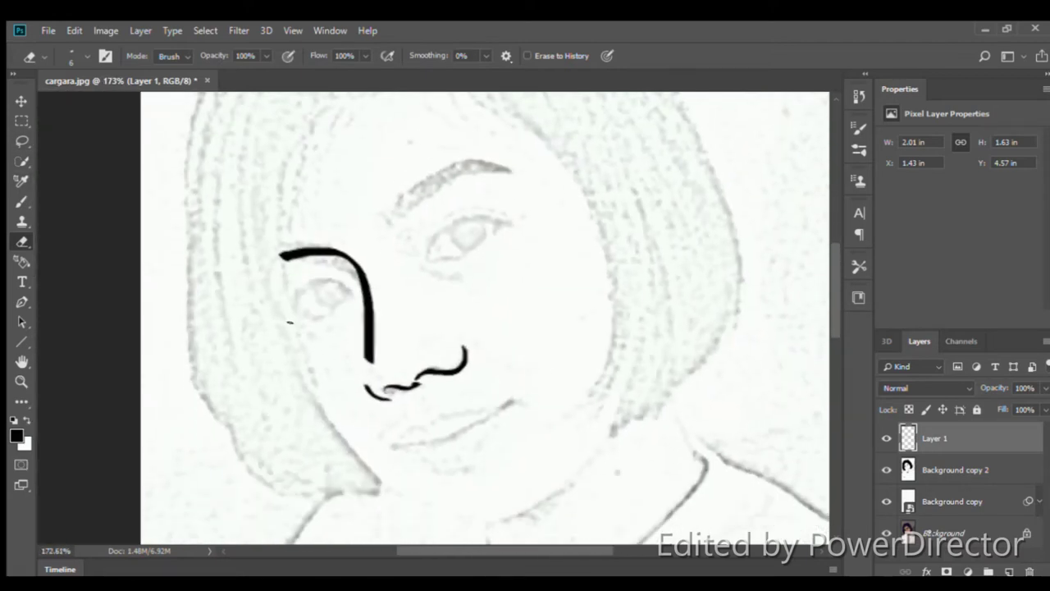
Brush an upper eyelid arc over the right eye, undoing a bad erase
key(b)
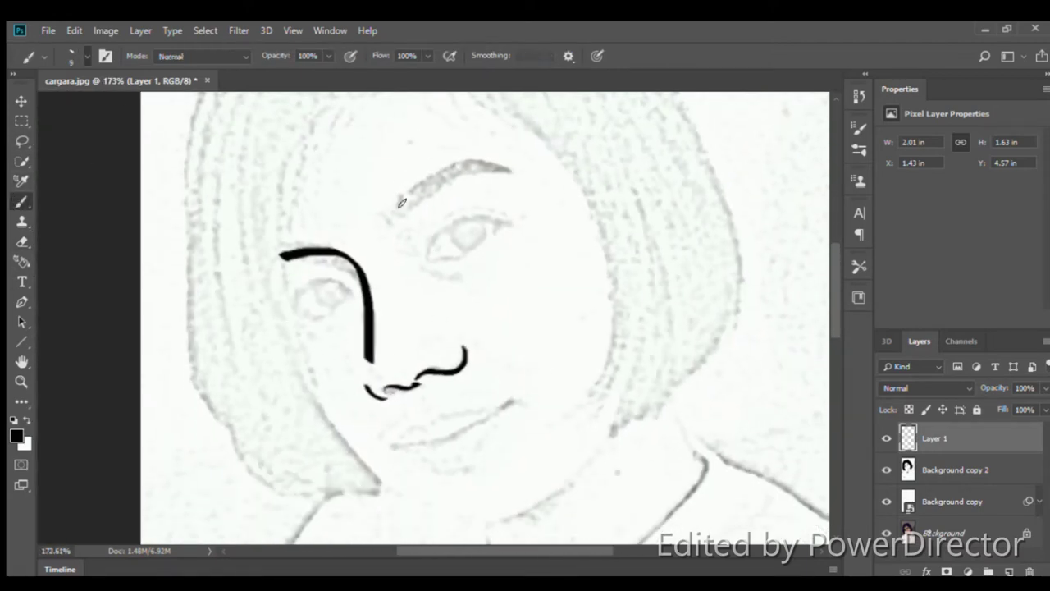
drag(427, 256, 503, 222)
scroll(492, 270, up, 3)
key(e)
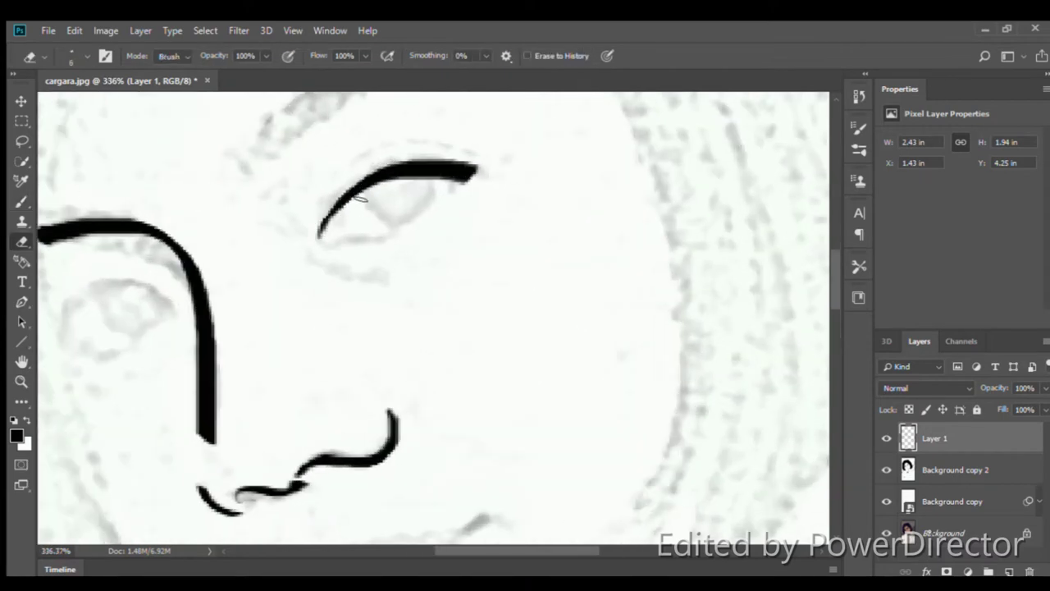
key(ctrl+z)
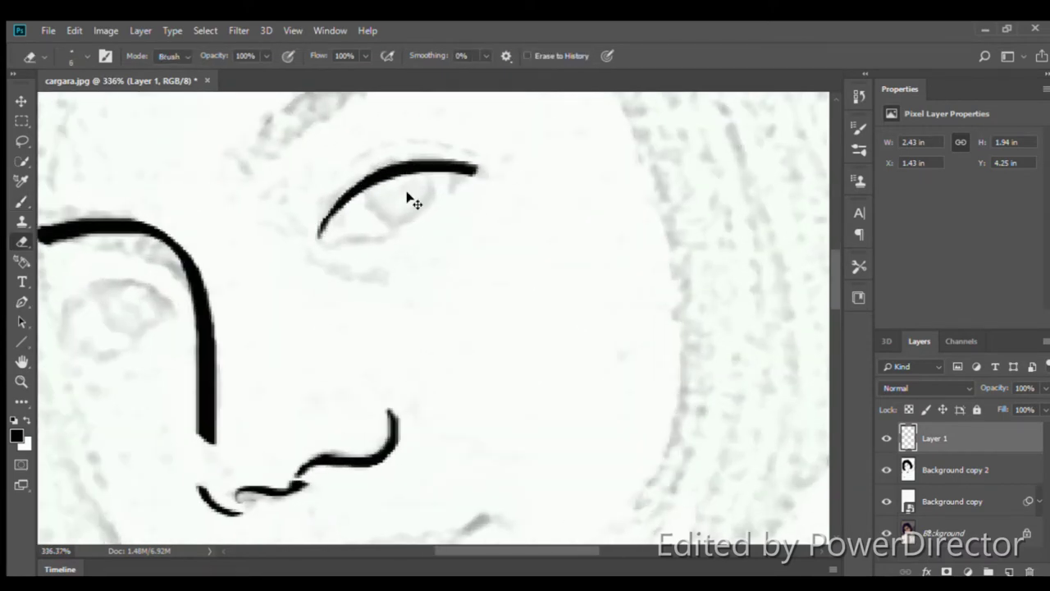
Thin the nose line's left side and add a second arc above the eyelid
scroll(492, 205, down, 1)
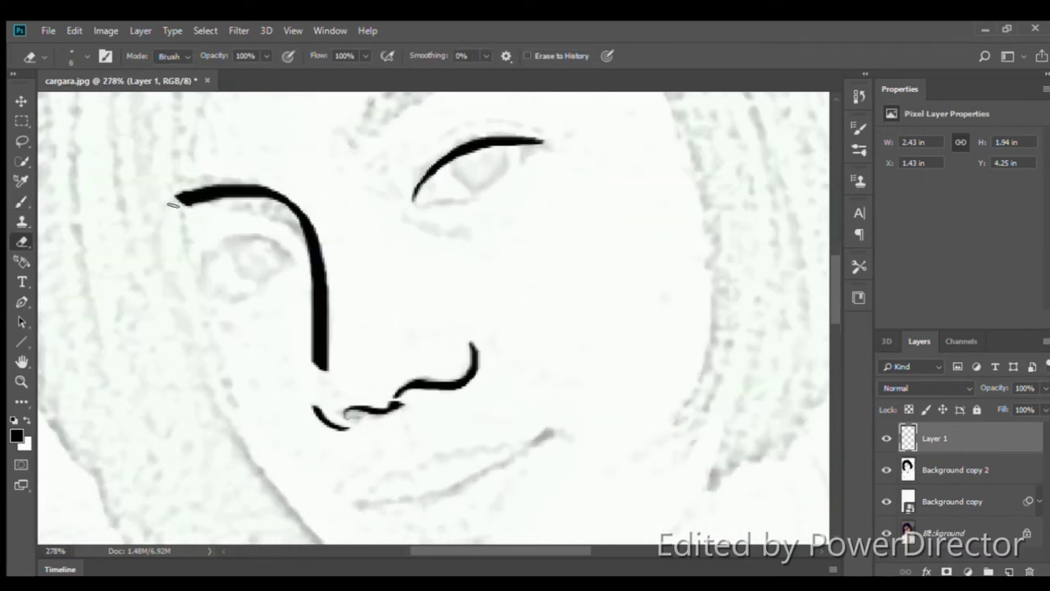
mouse_move(302, 248)
mouse_down()
mouse_move(321, 367)
mouse_move(294, 238)
mouse_up()
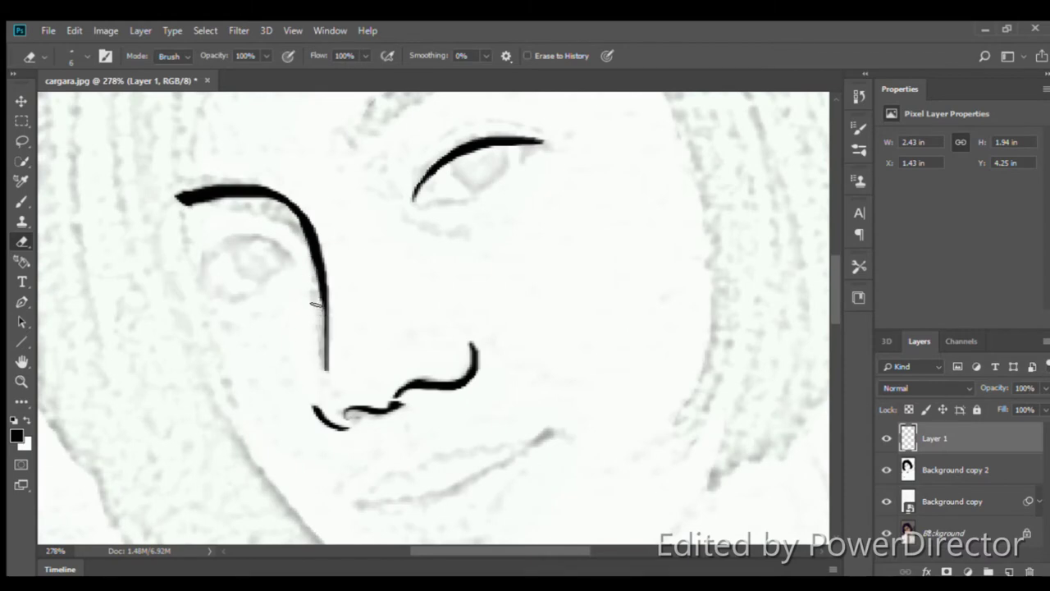
scroll(574, 324, down, 3)
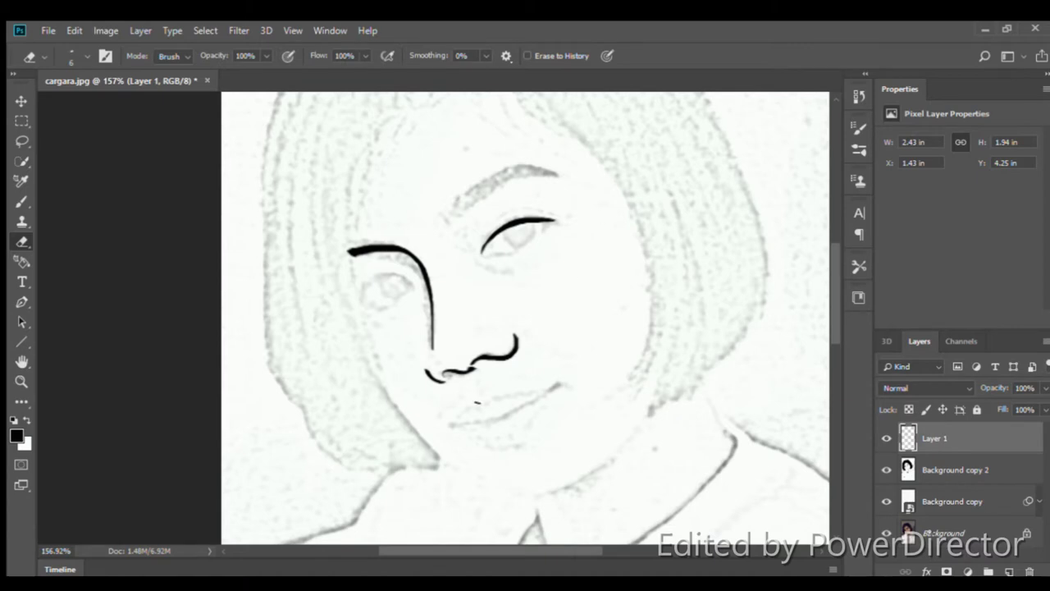
scroll(476, 402, up, 2)
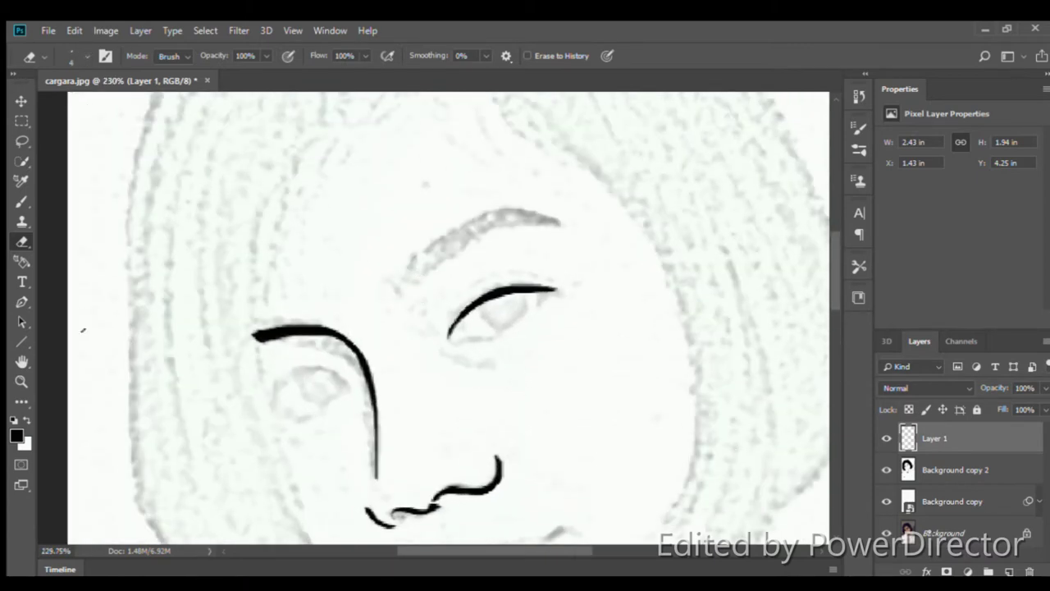
key(b)
drag(436, 313, 549, 272)
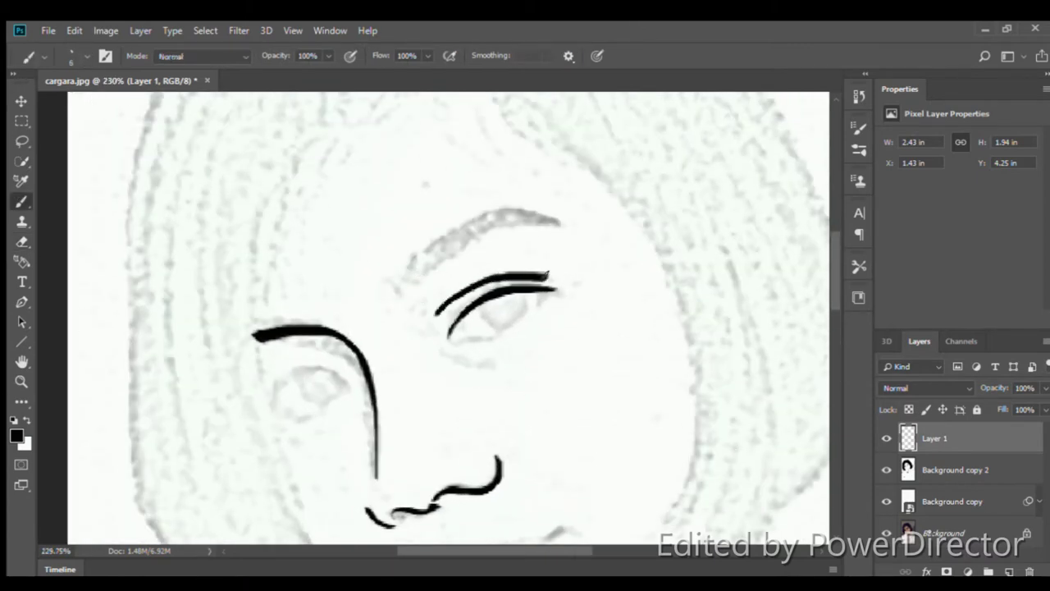
Draw the left eye's upper and lower lids and fill its iris black
click(22, 241)
scroll(574, 304, up, 3)
scroll(596, 257, down, 2)
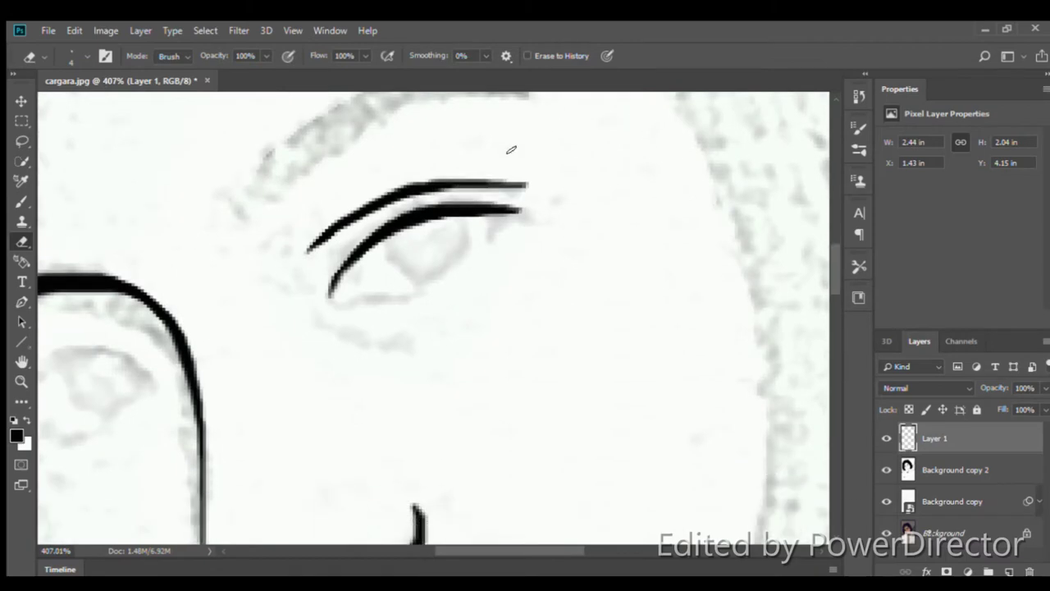
scroll(598, 300, down, 3)
scroll(459, 230, up, 4)
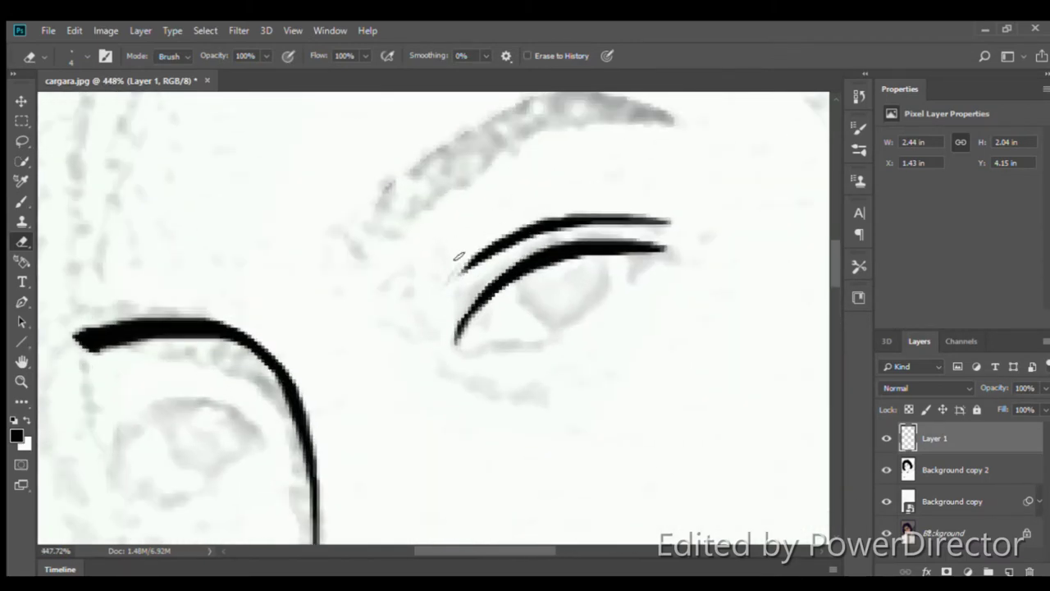
scroll(461, 252, down, 4)
scroll(492, 262, up, 3)
key(b)
drag(457, 276, 518, 239)
drag(466, 310, 564, 263)
scroll(545, 336, down, 1)
drag(501, 287, 527, 276)
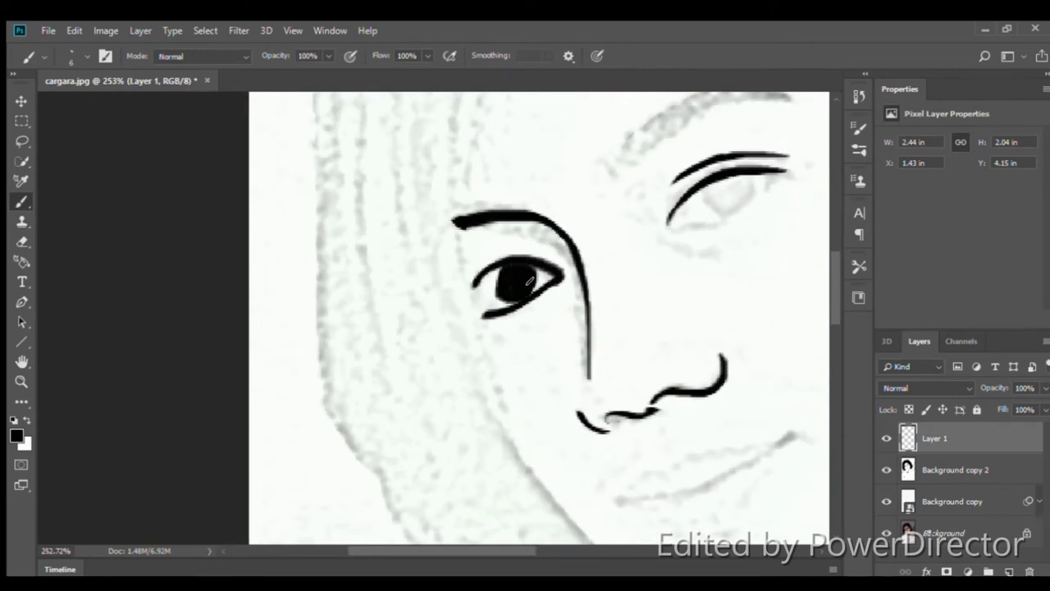
Draw the right eye's lower lid and paint a solid black iris
scroll(410, 328, down, 2)
scroll(574, 255, up, 3)
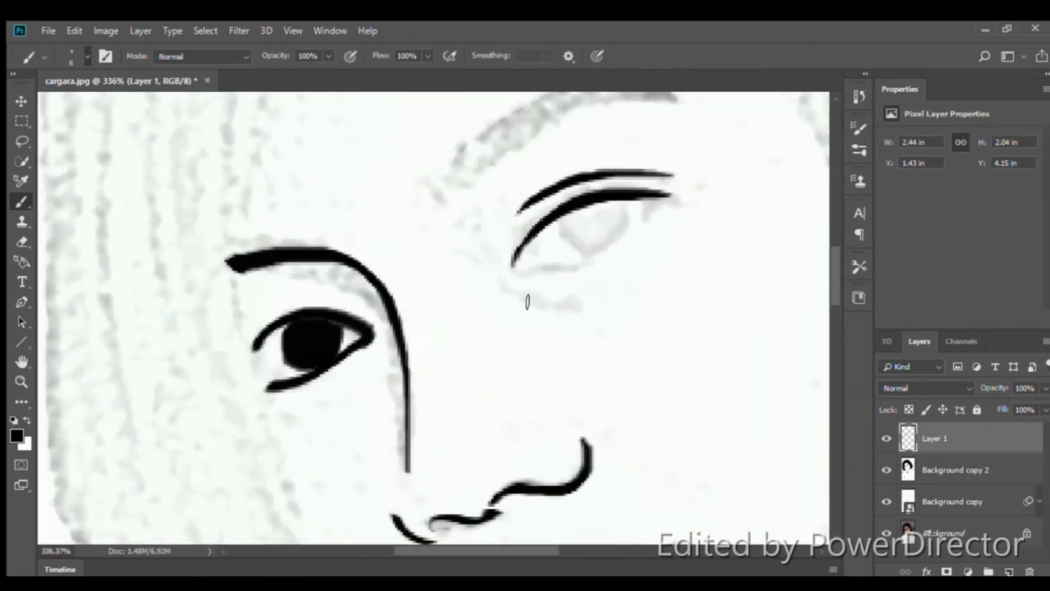
key(ctrl+z)
mouse_move(510, 269)
mouse_down()
mouse_move(670, 195)
mouse_move(652, 212)
mouse_up()
key(e)
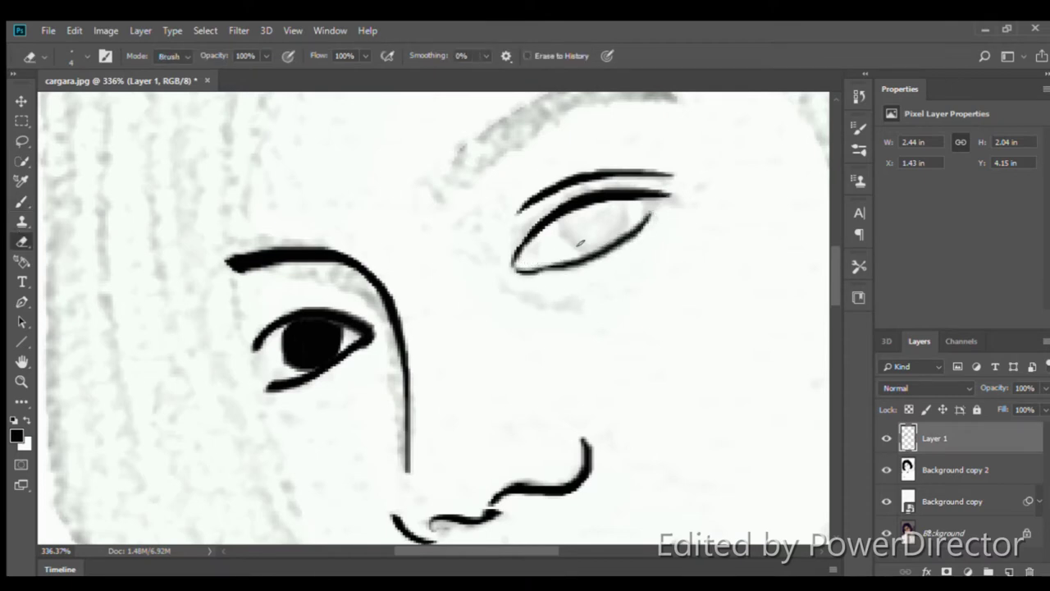
key(b)
drag(566, 218, 607, 196)
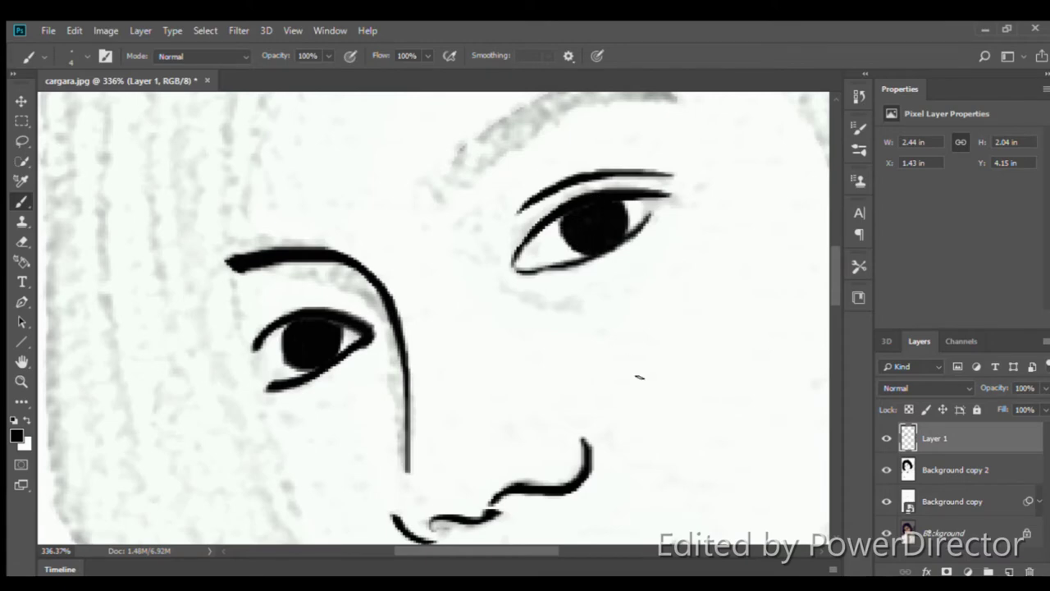
scroll(640, 376, down, 5)
scroll(394, 347, up, 5)
Trim the left eye's lid strokes and begin tracing the eyebrow
key(e)
mouse_move(418, 218)
mouse_down()
mouse_move(303, 190)
mouse_move(271, 275)
mouse_up()
scroll(272, 275, down, 3)
scroll(366, 220, up, 2)
scroll(648, 312, up, 2)
scroll(696, 345, down, 3)
scroll(738, 410, up, 3)
scroll(359, 257, up, 2)
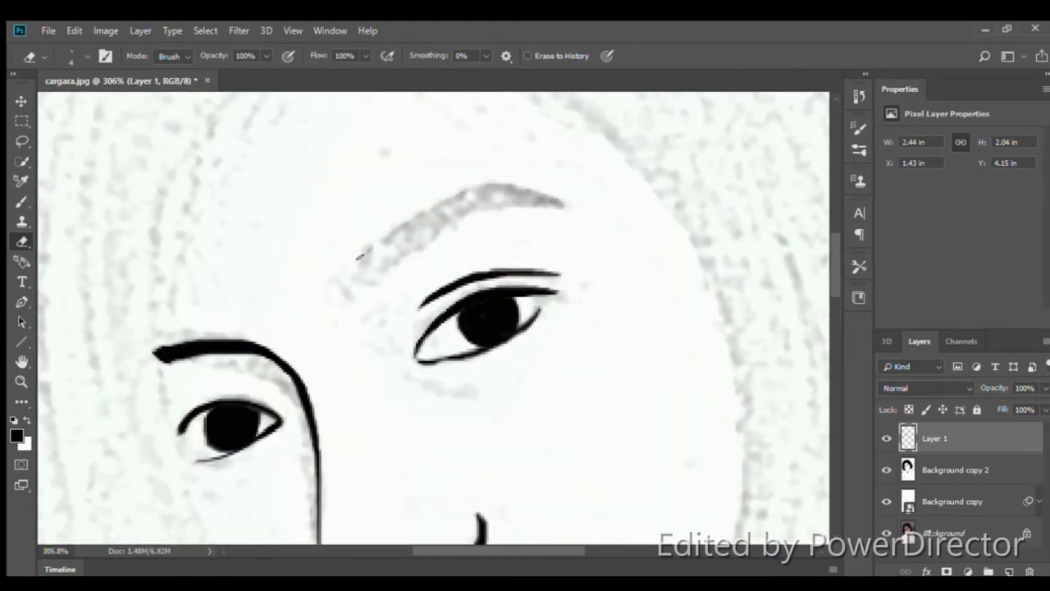
key(b)
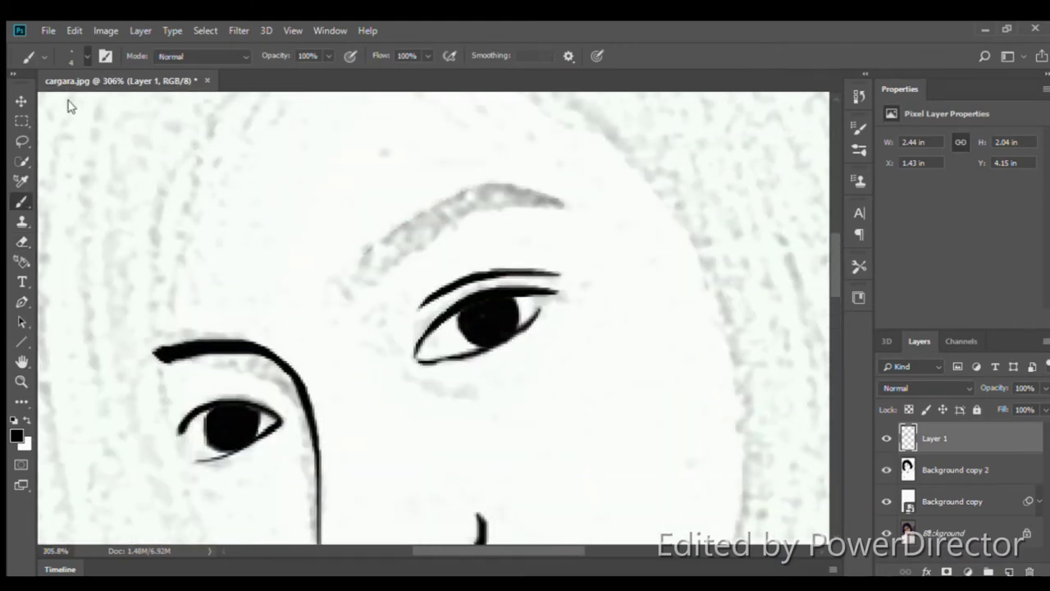
mouse_move(354, 262)
mouse_down()
mouse_move(429, 211)
mouse_move(533, 198)
mouse_up()
Paint a thick eyebrow along the brow line, out to its outer end
key(ctrl+z)
mouse_move(353, 261)
mouse_down()
mouse_move(439, 209)
mouse_move(558, 201)
mouse_up()
mouse_move(455, 212)
mouse_down()
mouse_move(558, 203)
mouse_move(524, 197)
mouse_up()
drag(357, 285, 502, 197)
key(ctrl+z)
drag(371, 283, 489, 198)
mouse_move(386, 261)
mouse_down()
mouse_move(476, 205)
mouse_move(456, 204)
mouse_up()
Try short strokes at the eyebrow's inner end, undoing the stray ones
scroll(587, 364, down, 5)
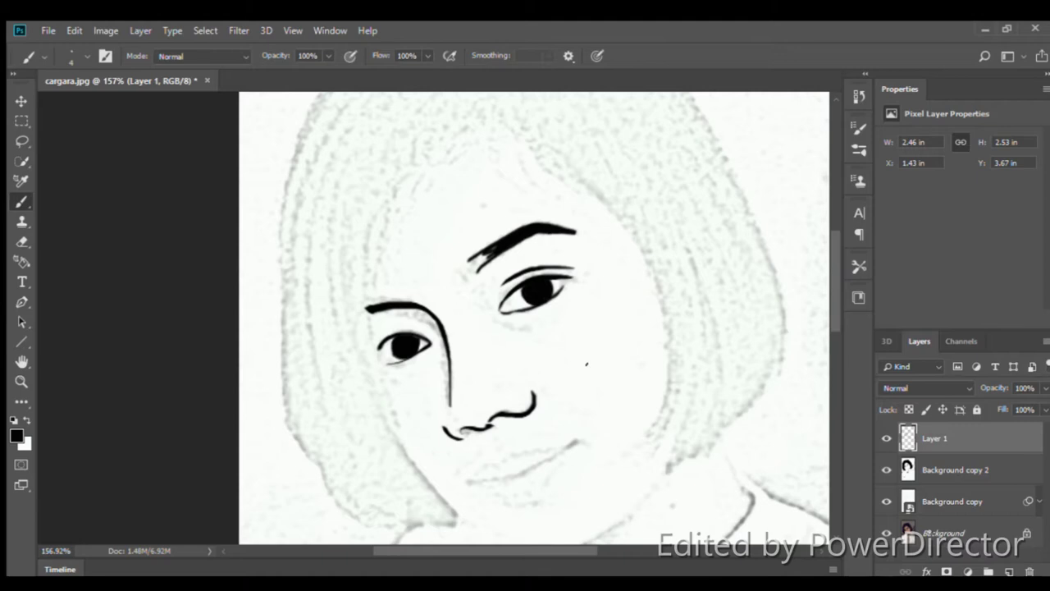
scroll(563, 319, up, 6)
drag(274, 261, 260, 300)
key(ctrl+z)
mouse_move(225, 268)
mouse_down()
mouse_move(268, 298)
mouse_move(258, 289)
mouse_move(274, 293)
mouse_move(304, 225)
mouse_up()
key(ctrl+z)
key(ctrl+z)
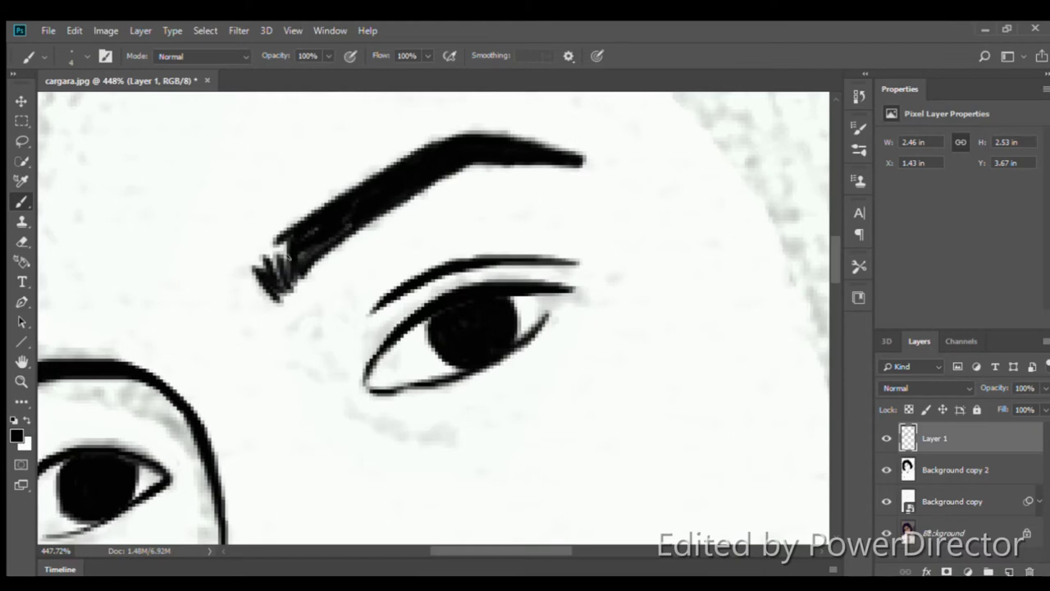
scroll(390, 248, down, 5)
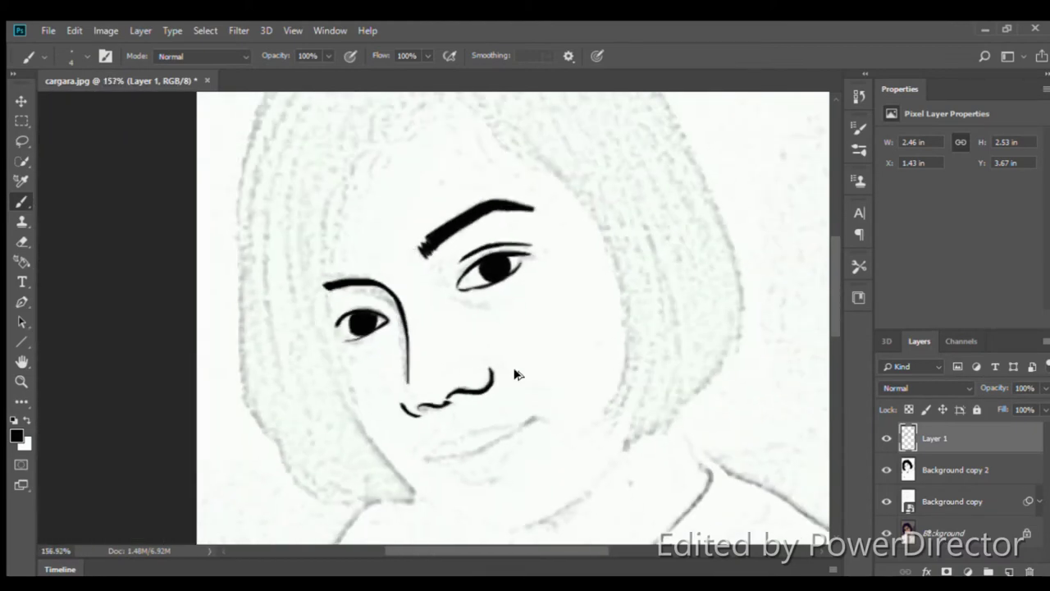
scroll(390, 247, up, 4)
scroll(389, 248, up, 1)
Erase stripes into the eyebrow's inner end to form fine hairs
key(e)
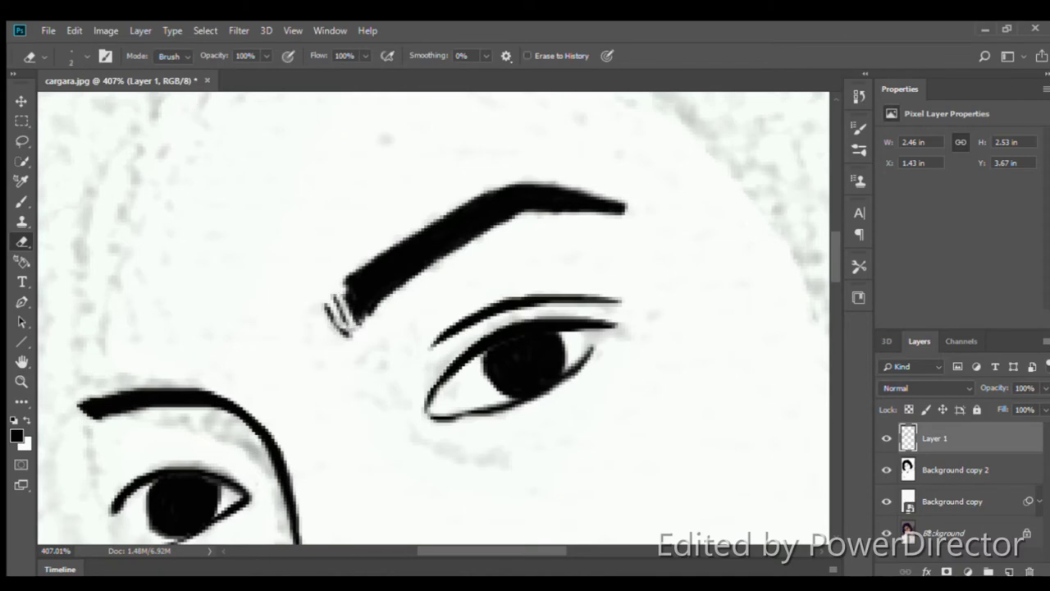
scroll(546, 403, down, 4)
scroll(546, 402, up, 1)
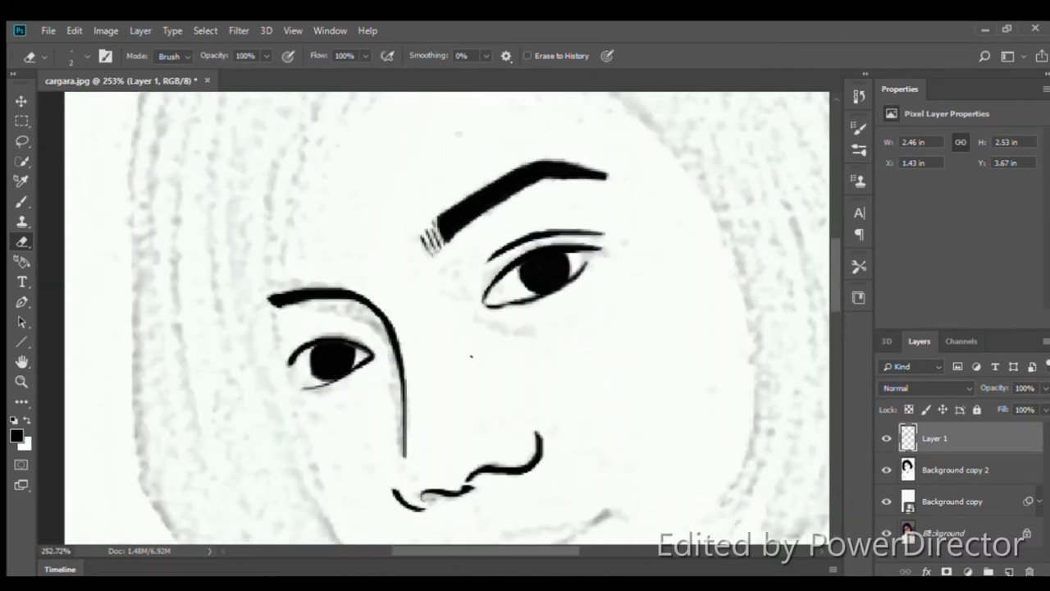
scroll(468, 184, up, 3)
scroll(730, 239, up, 1)
scroll(741, 211, up, 1)
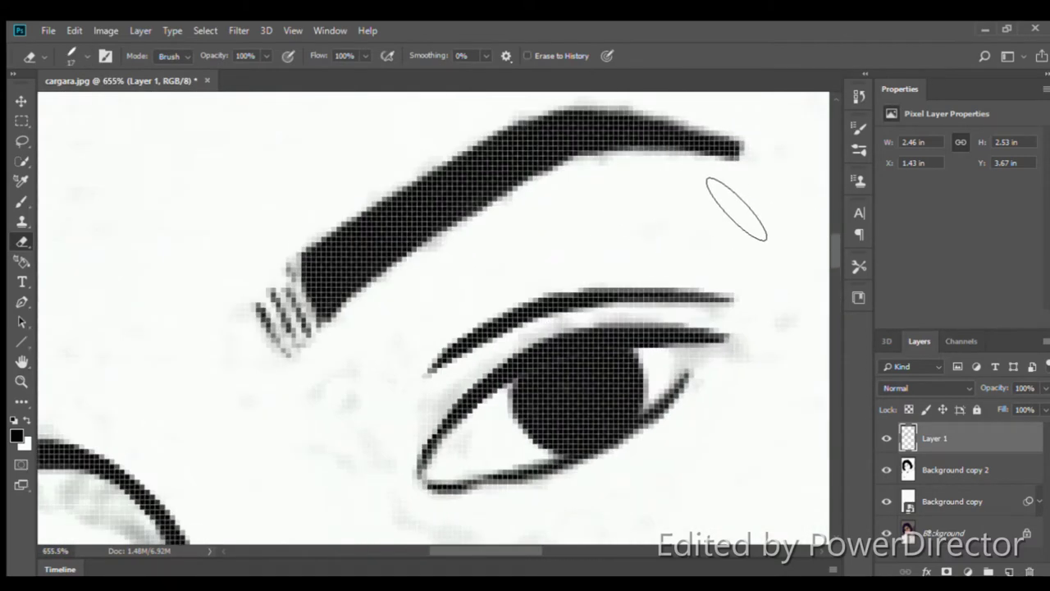
scroll(703, 164, up, 1)
scroll(759, 310, down, 4)
scroll(759, 310, down, 2)
scroll(648, 386, up, 3)
scroll(604, 368, down, 2)
scroll(453, 372, down, 1)
scroll(453, 372, up, 2)
Shrink the brush to size 7 and outline the hair down the face's right side
key(b)
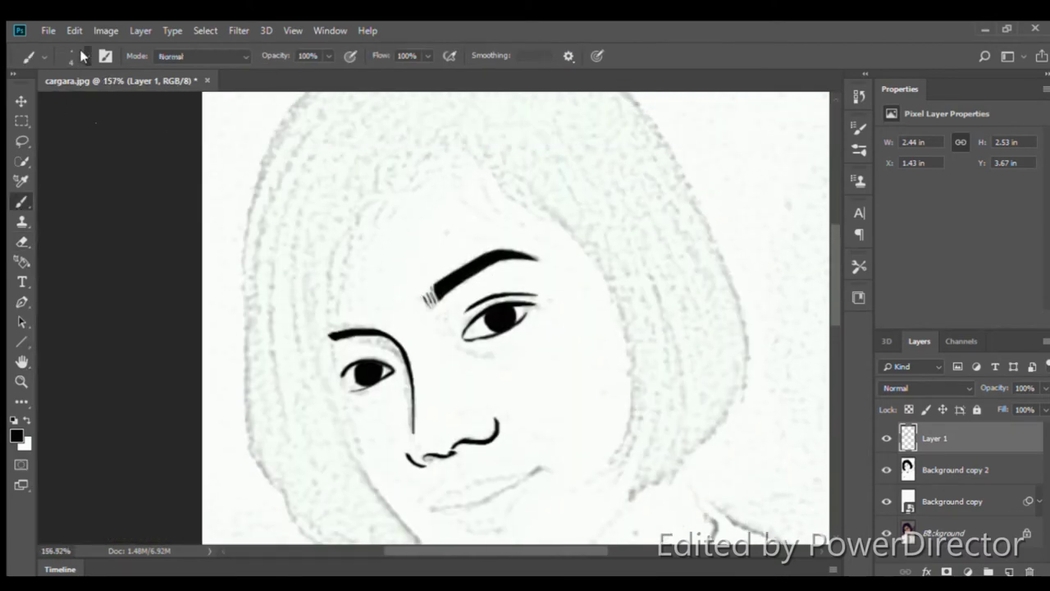
key(bracketleft)
mouse_move(459, 139)
mouse_down()
mouse_move(546, 215)
mouse_move(640, 381)
mouse_move(627, 466)
mouse_move(753, 327)
mouse_up()
Redraw the hair outline stroke, undoing the rough attempts
key(ctrl+z)
key(ctrl+z)
key(ctrl+z)
drag(502, 172, 640, 354)
key(ctrl+z)
drag(529, 193, 623, 458)
key(ctrl+z)
scroll(639, 295, up, 2)
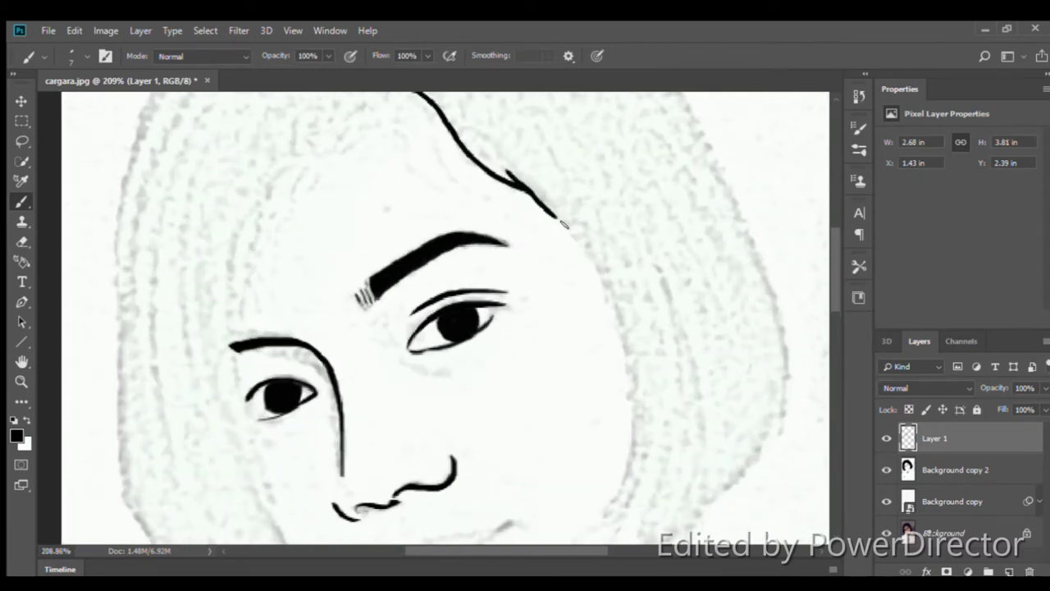
drag(541, 197, 640, 443)
Inspect the stroke with the Eraser, then undo the long right jaw-line stroke
key(e)
scroll(637, 270, up, 3)
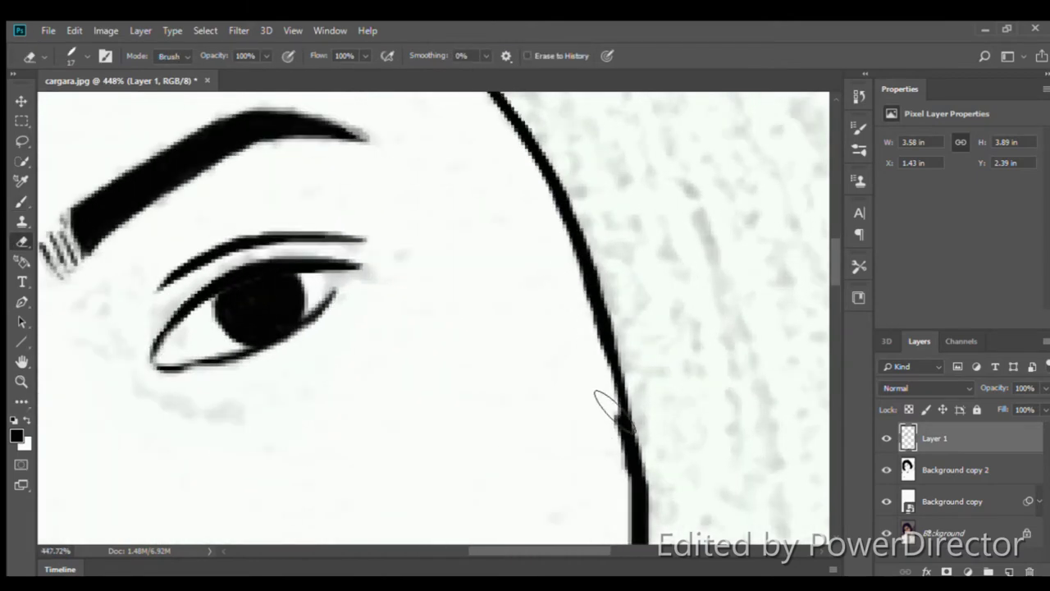
scroll(656, 246, down, 3)
scroll(668, 233, down, 2)
scroll(680, 279, down, 3)
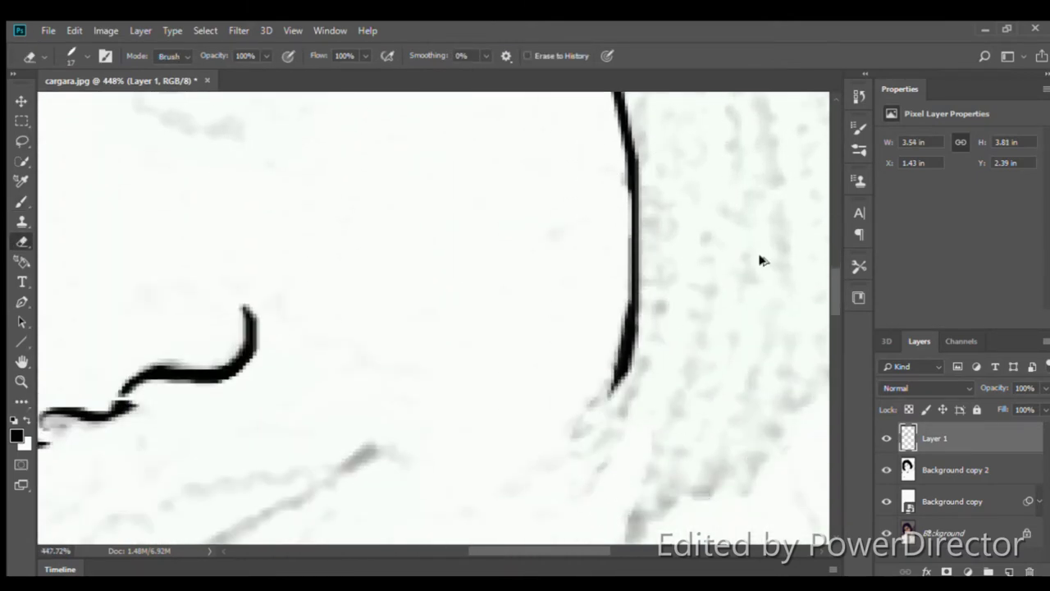
scroll(738, 271, down, 5)
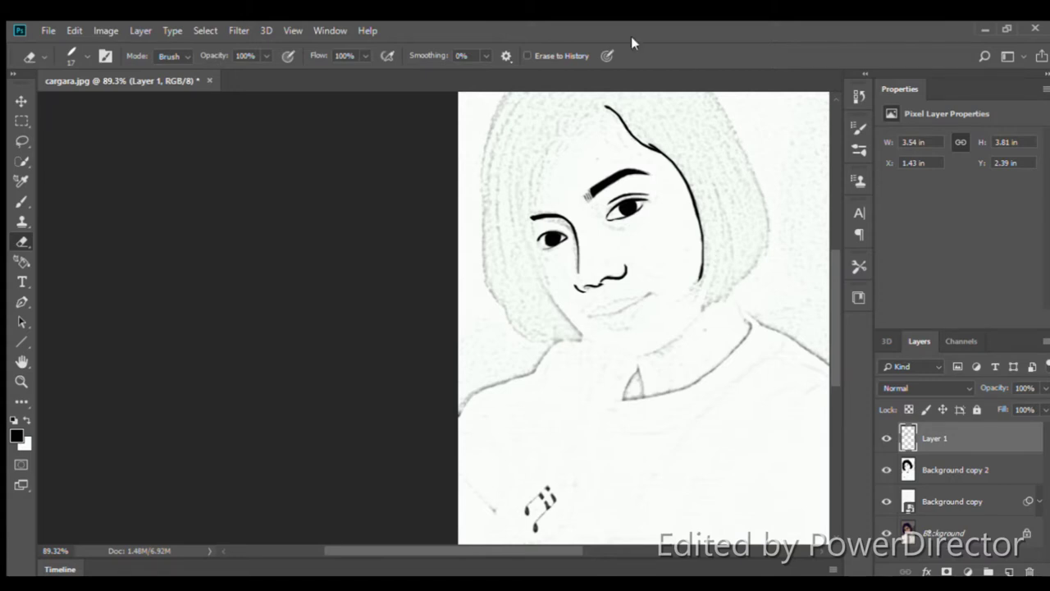
scroll(652, 173, up, 5)
key(b)
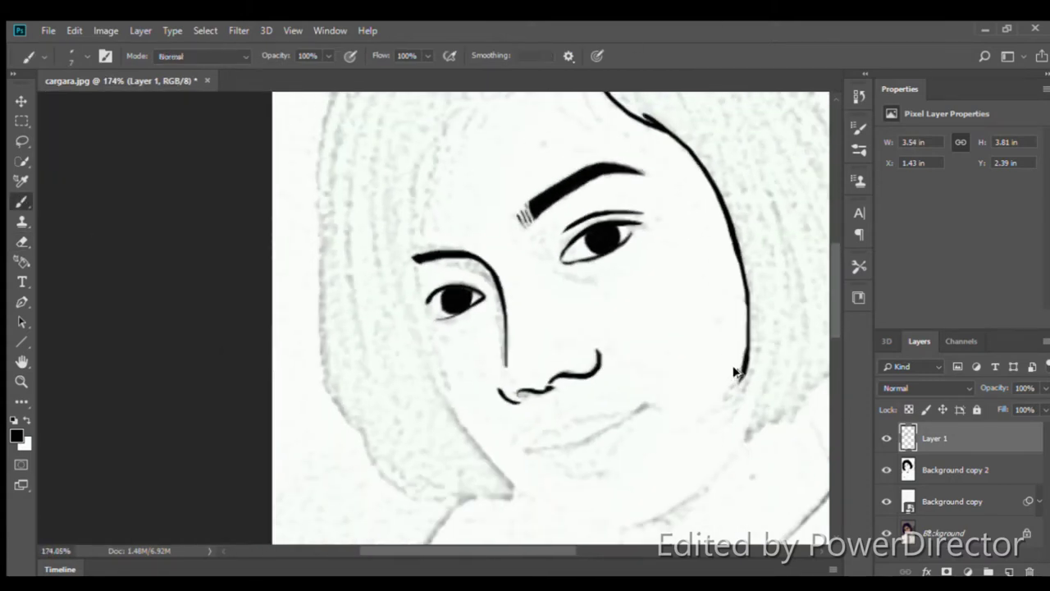
key(ctrl+z)
Attempt a new line down the right cheek, undoing each try
drag(668, 141, 742, 392)
key(ctrl+z)
key(ctrl+z)
mouse_move(654, 119)
mouse_down()
mouse_move(759, 300)
mouse_move(735, 392)
mouse_up()
key(ctrl+z)
scroll(670, 172, down, 2)
drag(669, 180, 725, 344)
key(ctrl+z)
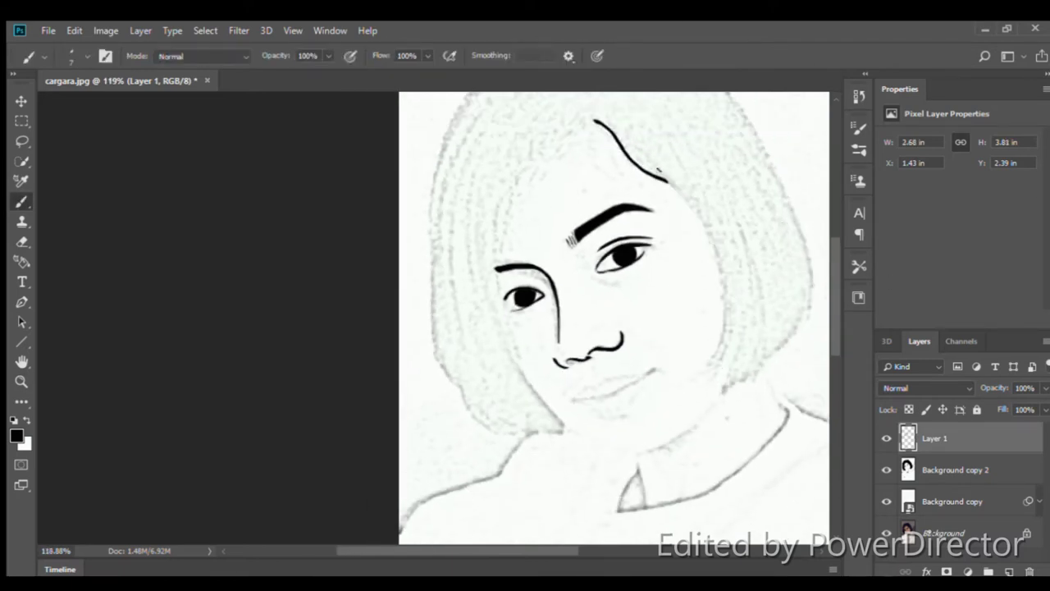
scroll(670, 173, down, 3)
scroll(576, 234, up, 5)
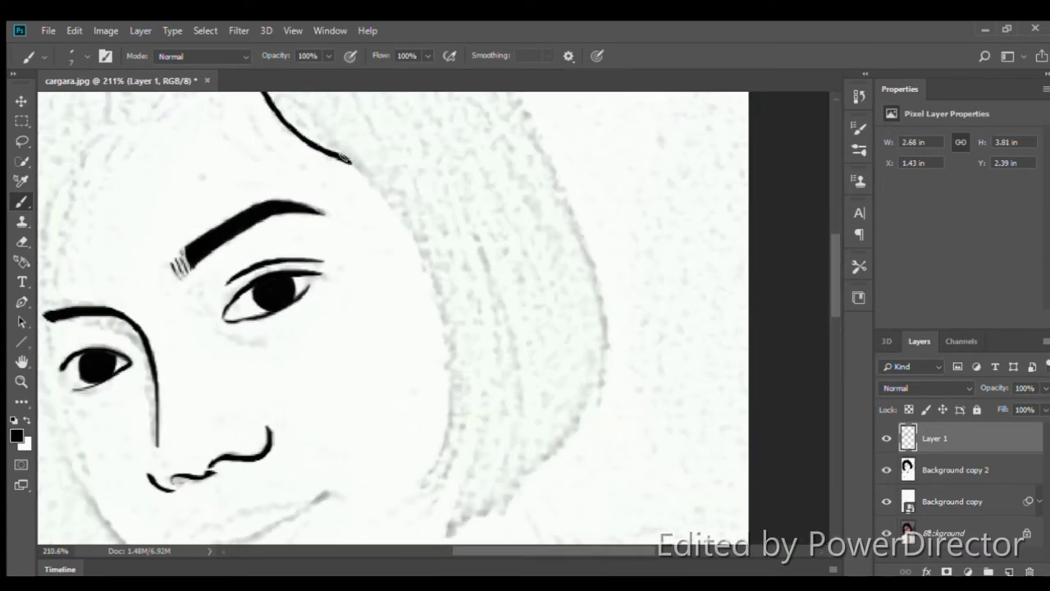
Extend the parting line down the right cheek to the jaw and trim its lower end
drag(348, 160, 443, 480)
click(21, 242)
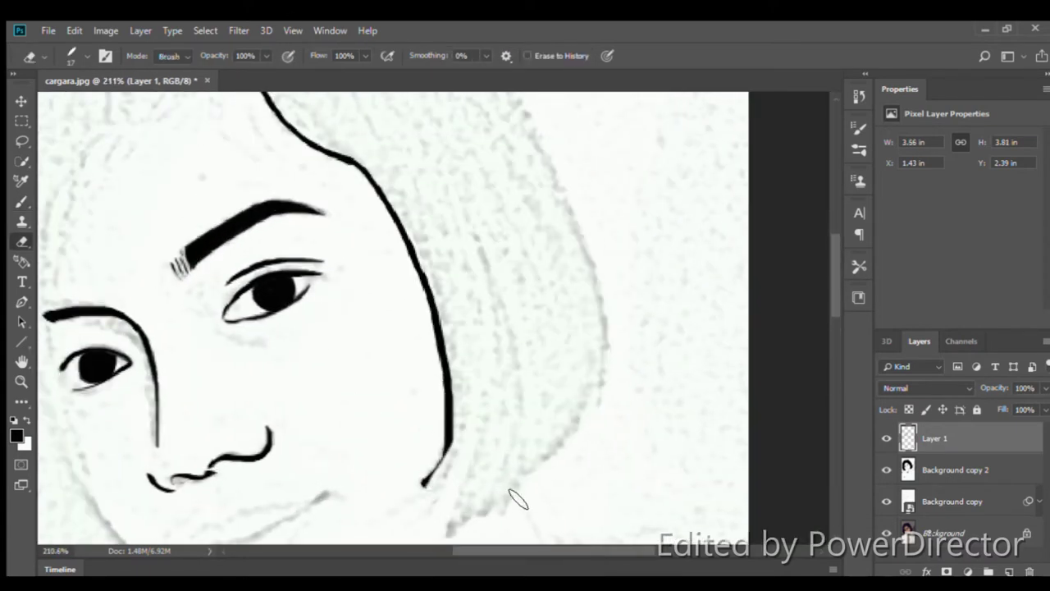
scroll(488, 460, up, 3)
scroll(483, 307, up, 3)
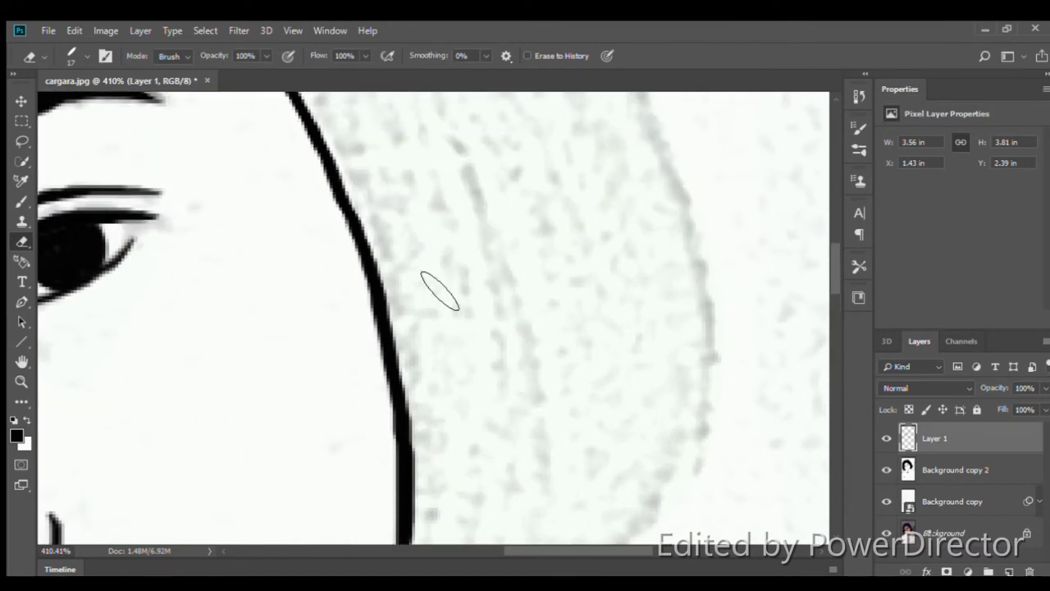
scroll(503, 418, up, 3)
scroll(456, 460, down, 2)
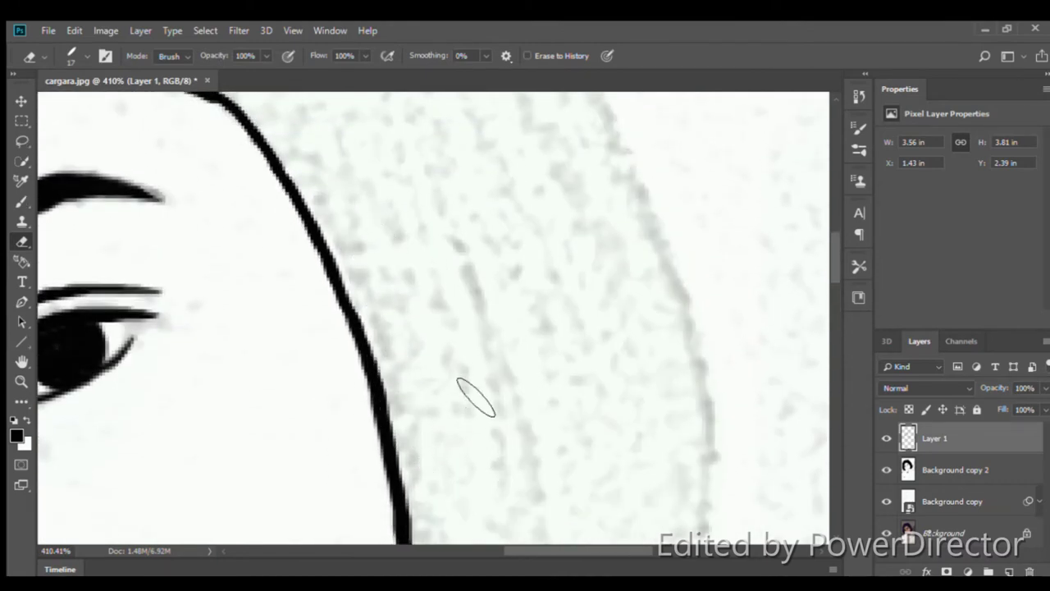
scroll(447, 377, down, 2)
scroll(414, 312, down, 2)
scroll(492, 344, down, 5)
scroll(573, 376, up, 5)
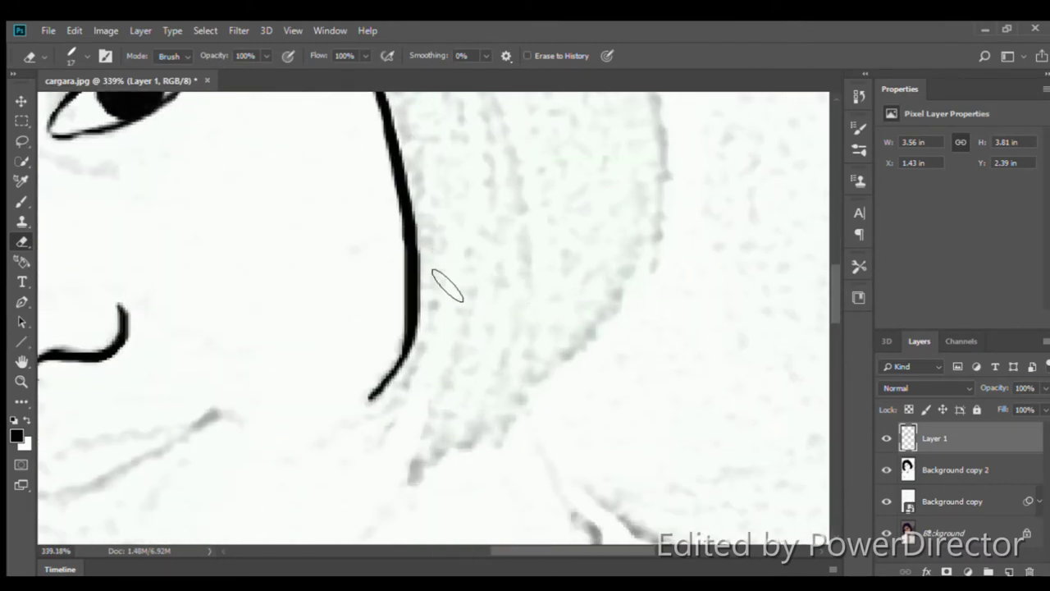
scroll(505, 281, down, 5)
key(b)
scroll(505, 280, up, 2)
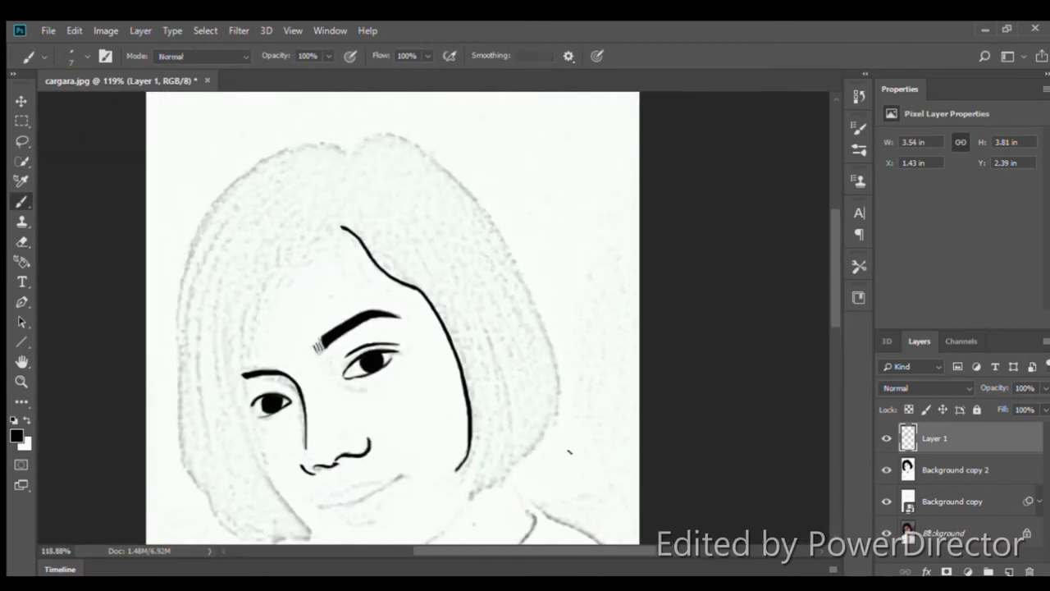
Ink the right-side hair outline, curling its top into a rounded hook at the parting
scroll(410, 287, up, 5)
mouse_move(300, 408)
mouse_down()
mouse_move(352, 395)
mouse_move(326, 496)
mouse_move(447, 394)
mouse_up()
drag(533, 229, 531, 402)
scroll(529, 316, up, 3)
scroll(531, 402, up, 3)
drag(480, 257, 528, 333)
scroll(533, 413, up, 3)
drag(526, 417, 461, 260)
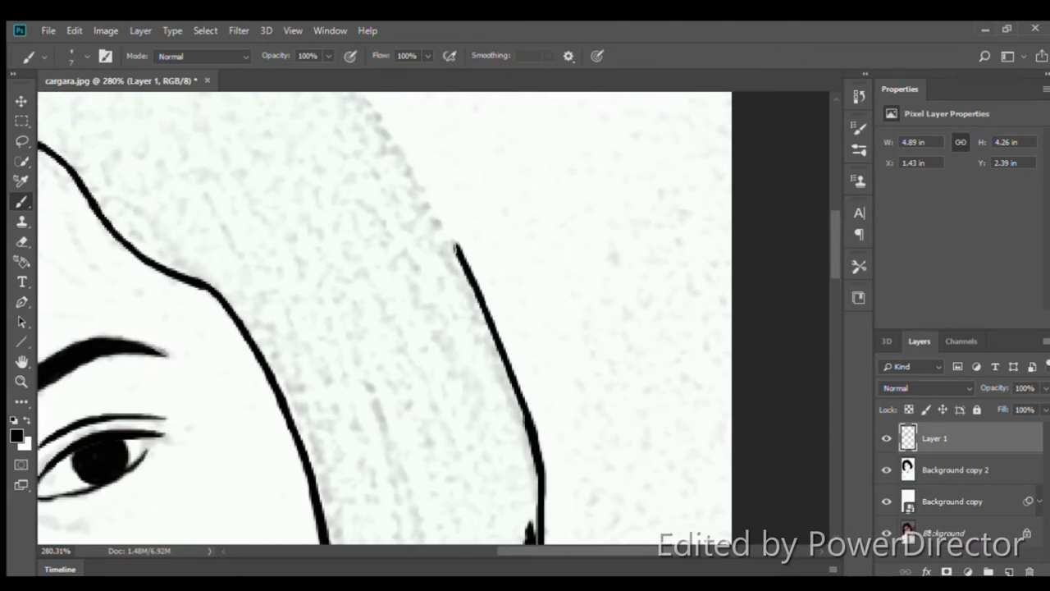
scroll(462, 260, up, 3)
drag(460, 330, 404, 233)
drag(400, 357, 297, 206)
scroll(297, 207, up, 3)
drag(343, 310, 195, 174)
scroll(386, 320, left, 3)
drag(304, 234, 410, 200)
Erase stray spots and bumps along the right hair outline at high zoom
key(e)
scroll(382, 194, up, 2)
drag(384, 155, 397, 164)
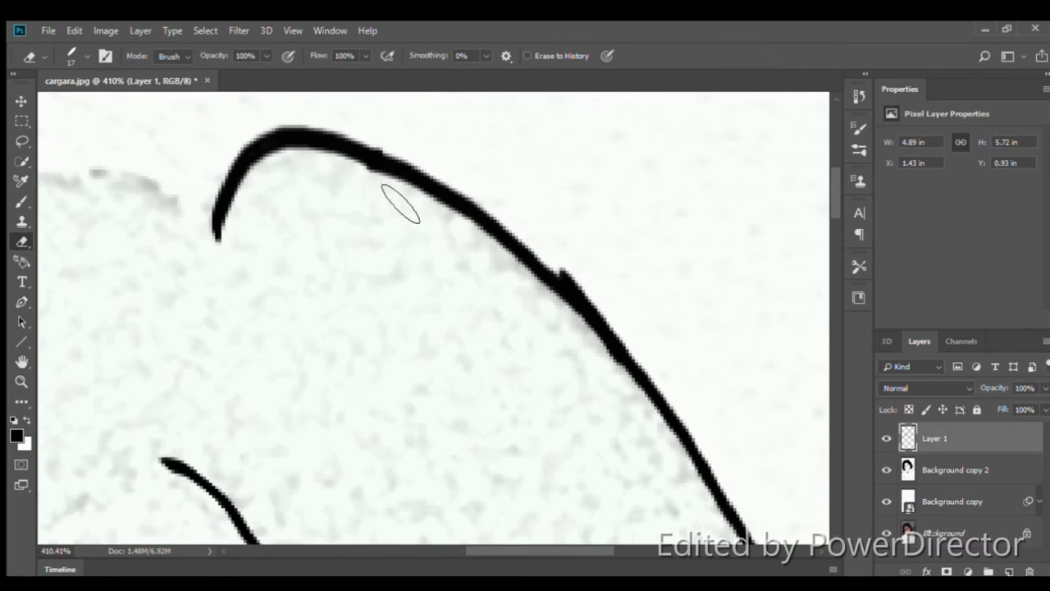
scroll(393, 205, up, 3)
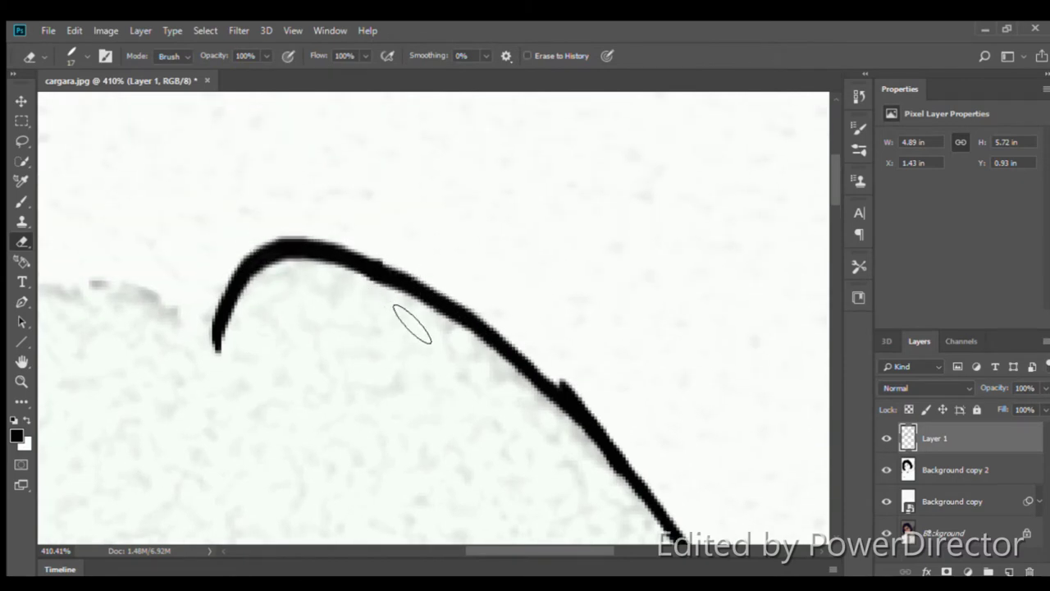
drag(559, 380, 630, 453)
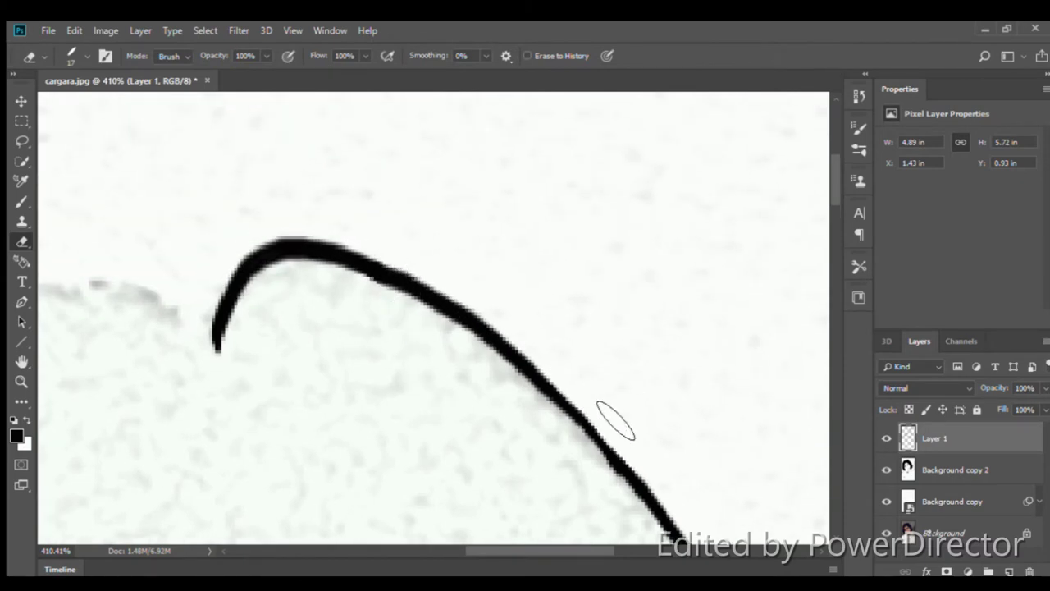
scroll(583, 402, down, 1)
scroll(619, 435, down, 2)
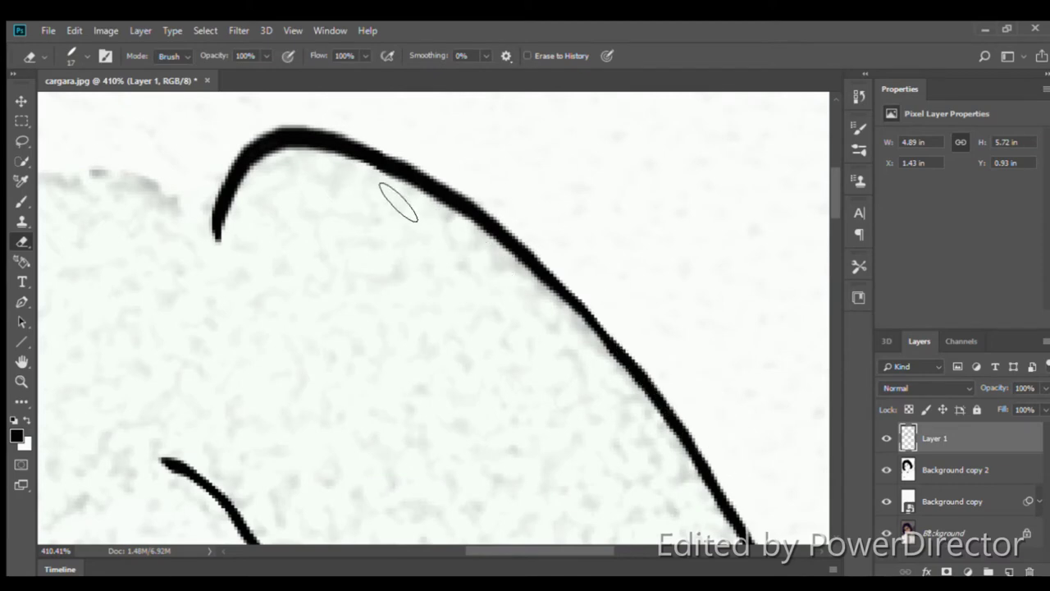
drag(624, 360, 697, 459)
scroll(661, 464, down, 2)
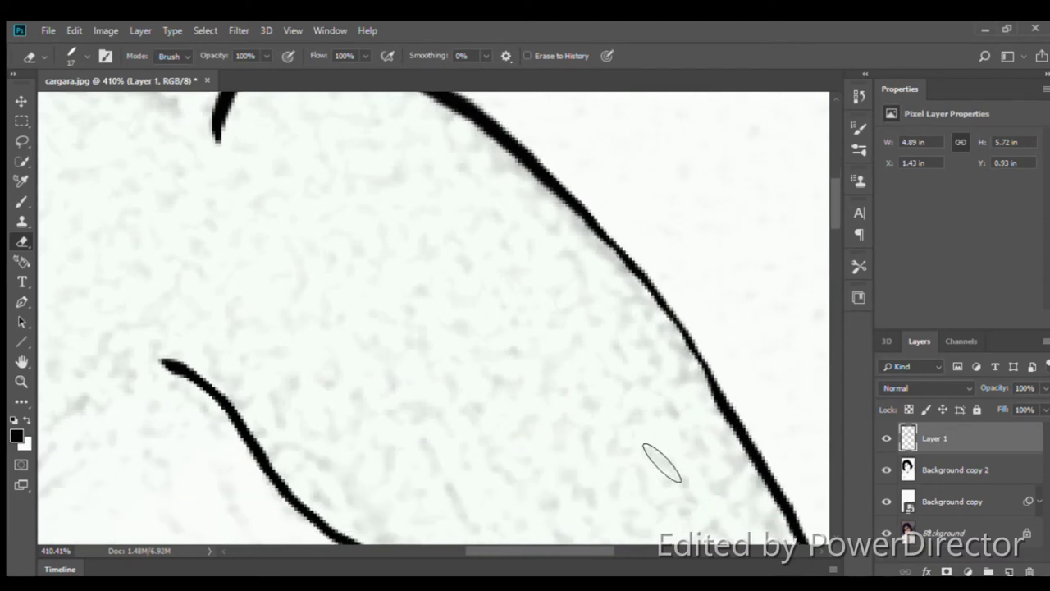
scroll(749, 481, down, 3)
scroll(563, 352, up, 4)
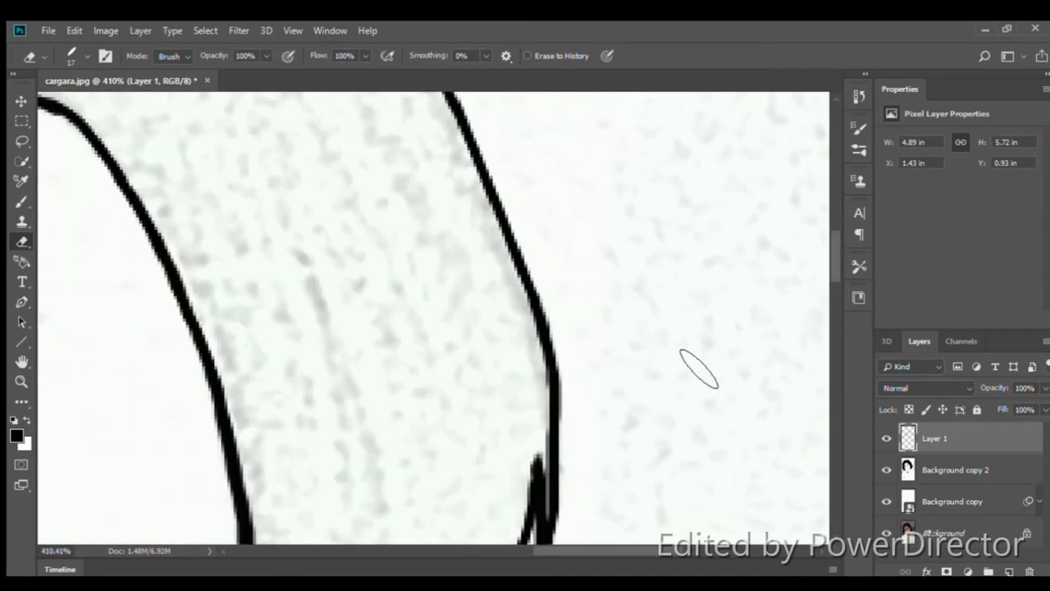
scroll(639, 393, down, 4)
key(b)
scroll(557, 328, left, 4)
scroll(533, 246, up, 2)
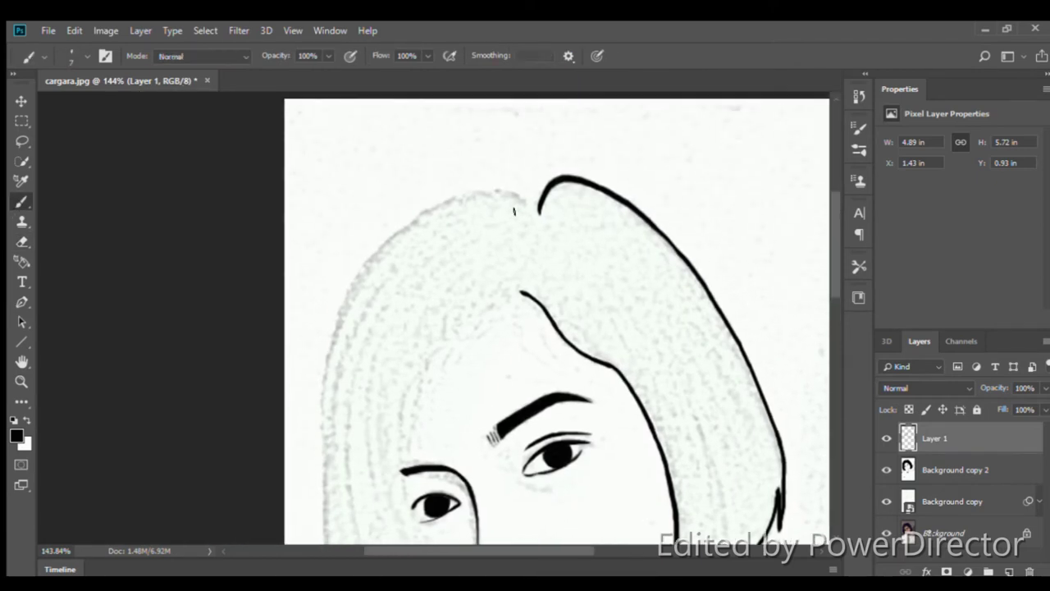
Draw short hair strands at the parting and just below it
scroll(562, 266, up, 2)
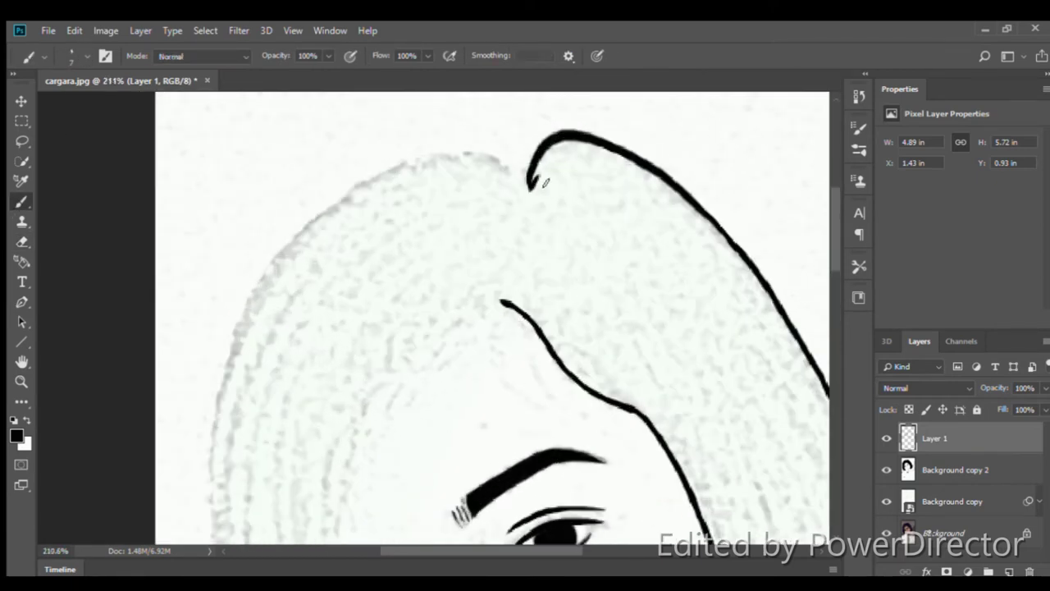
drag(533, 204, 564, 191)
key(e)
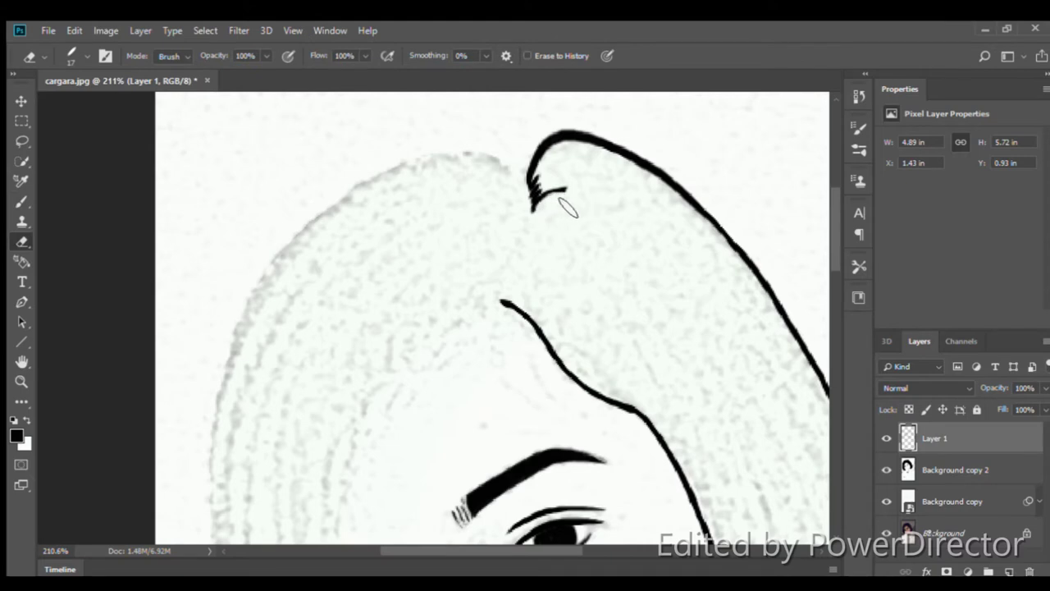
key(b)
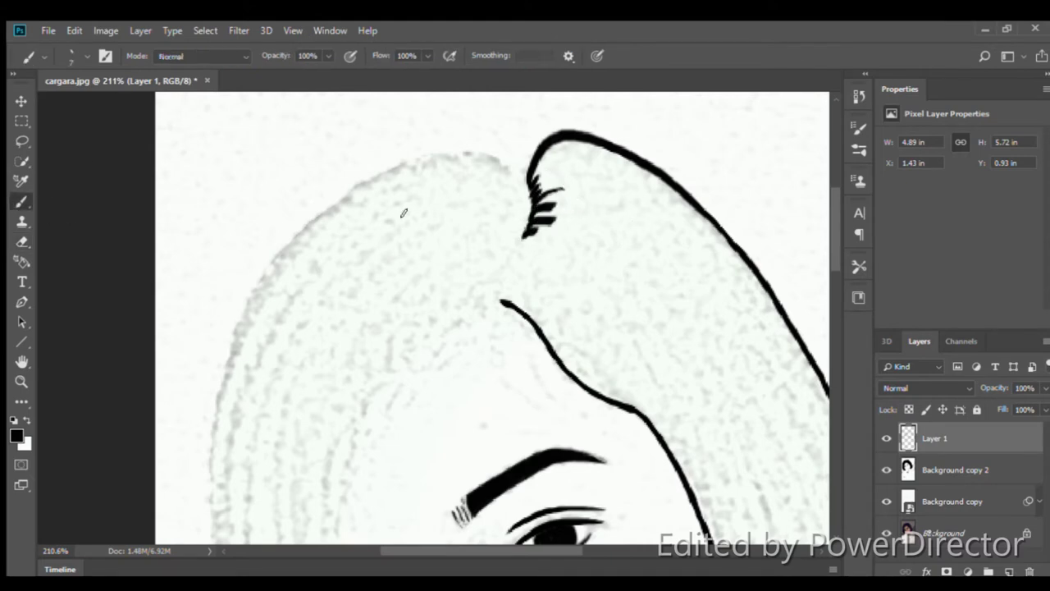
key(e)
click(23, 203)
mouse_move(557, 229)
mouse_down()
mouse_move(521, 250)
mouse_move(545, 250)
mouse_up()
Add a strand near the hairline, undoing an unwanted trim of the strand ends
key(e)
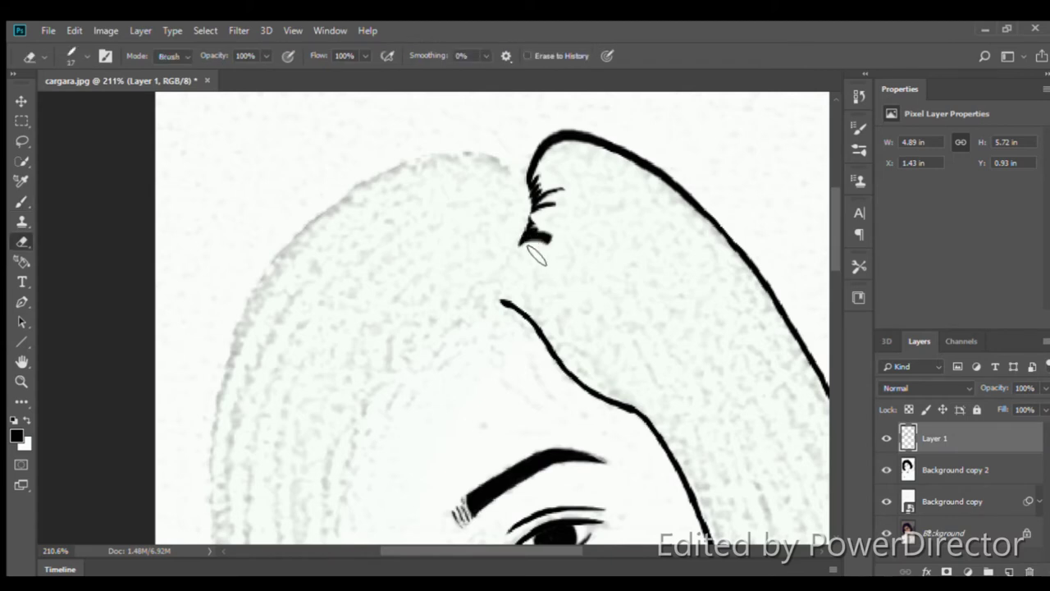
key(b)
alt+scroll(533, 238, up, 2)
mouse_move(470, 196)
mouse_down()
mouse_move(520, 187)
mouse_move(465, 202)
mouse_move(522, 211)
mouse_up()
key(e)
key(b)
key(e)
drag(430, 246, 499, 230)
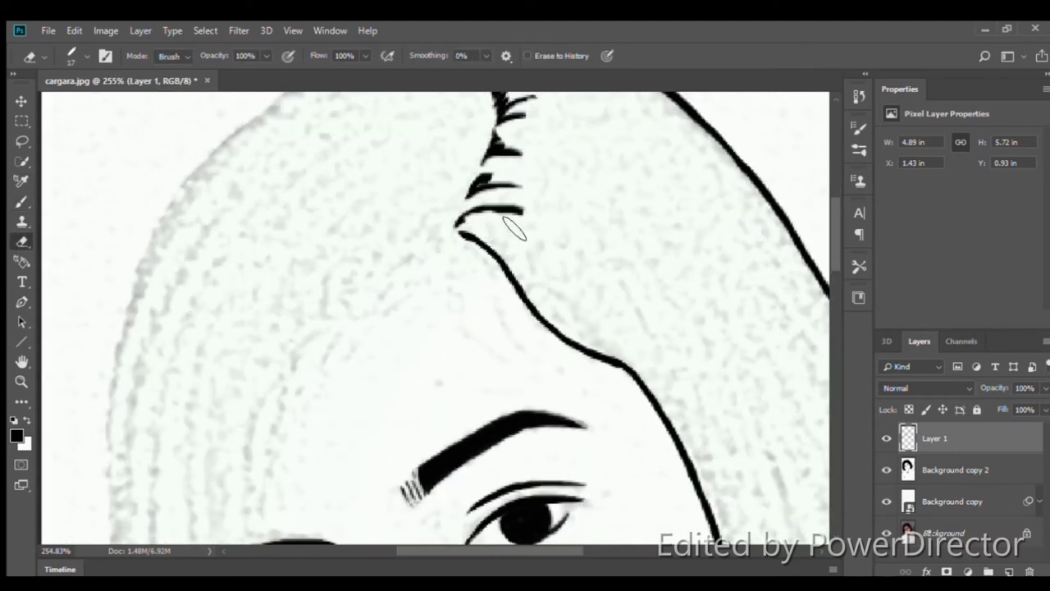
key(ctrl+z)
Trace a black outline along the outer left side of the bob
alt+scroll(539, 239, down, 2)
scroll(608, 354, up, 1)
key(b)
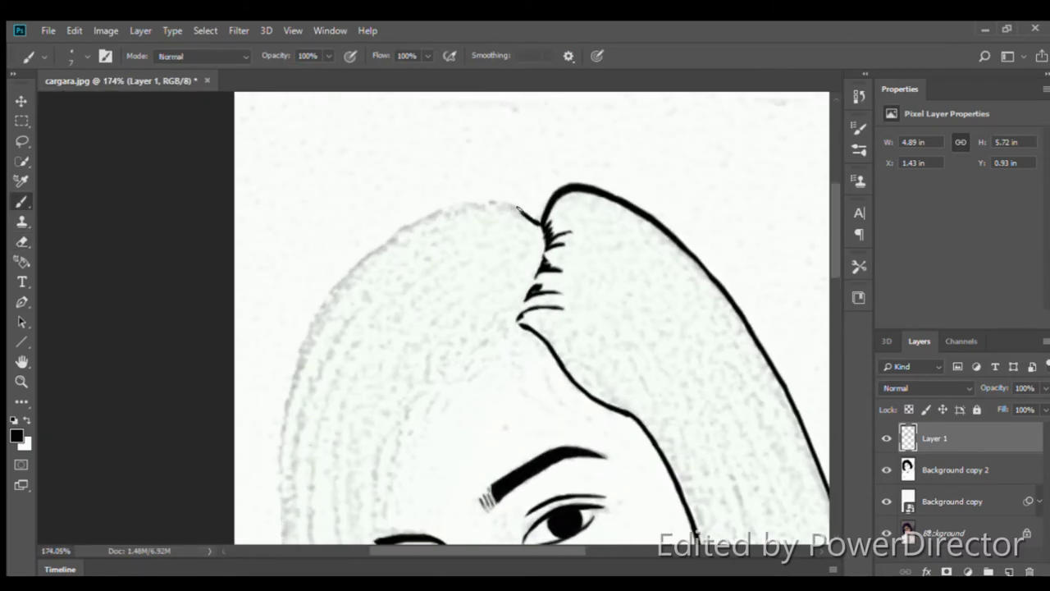
mouse_move(529, 205)
mouse_down()
mouse_move(382, 215)
mouse_move(291, 354)
mouse_move(288, 219)
mouse_move(284, 420)
mouse_move(483, 523)
mouse_up()
Paint two vertical strand lines inside the left side of the bob
scroll(283, 353, down, 1)
scroll(283, 353, down, 2)
scroll(482, 523, down, 1)
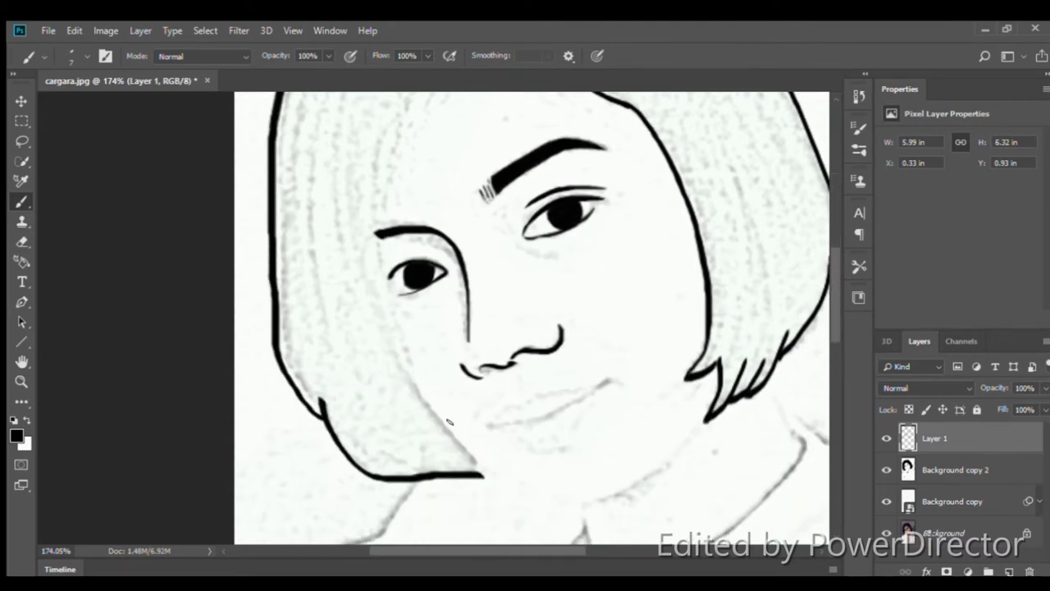
scroll(270, 312, up, 2)
scroll(61, 98, up, 2)
scroll(48, 129, down, 4)
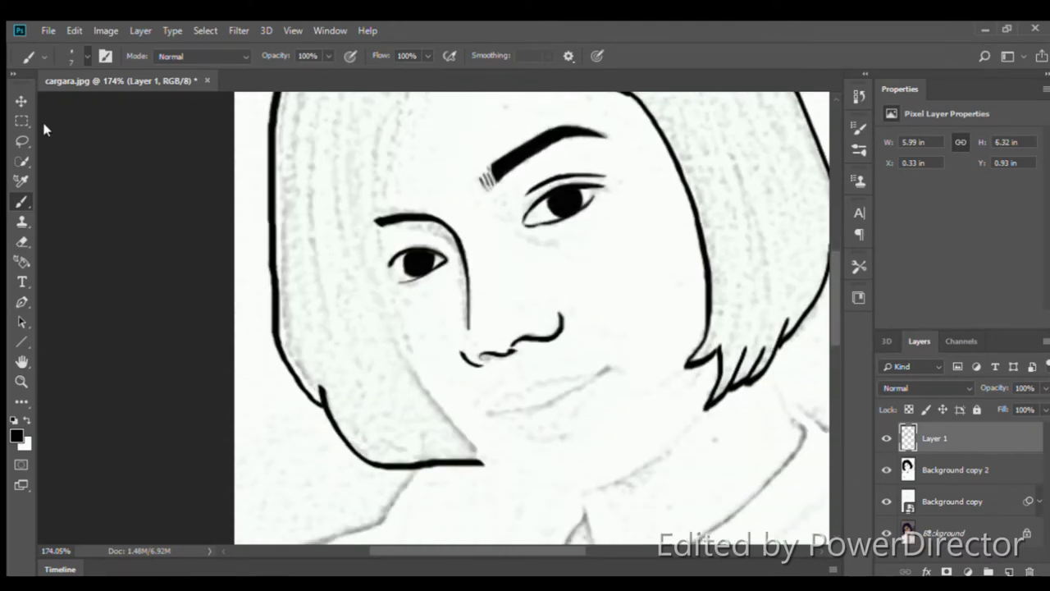
scroll(306, 161, up, 2)
drag(310, 180, 325, 381)
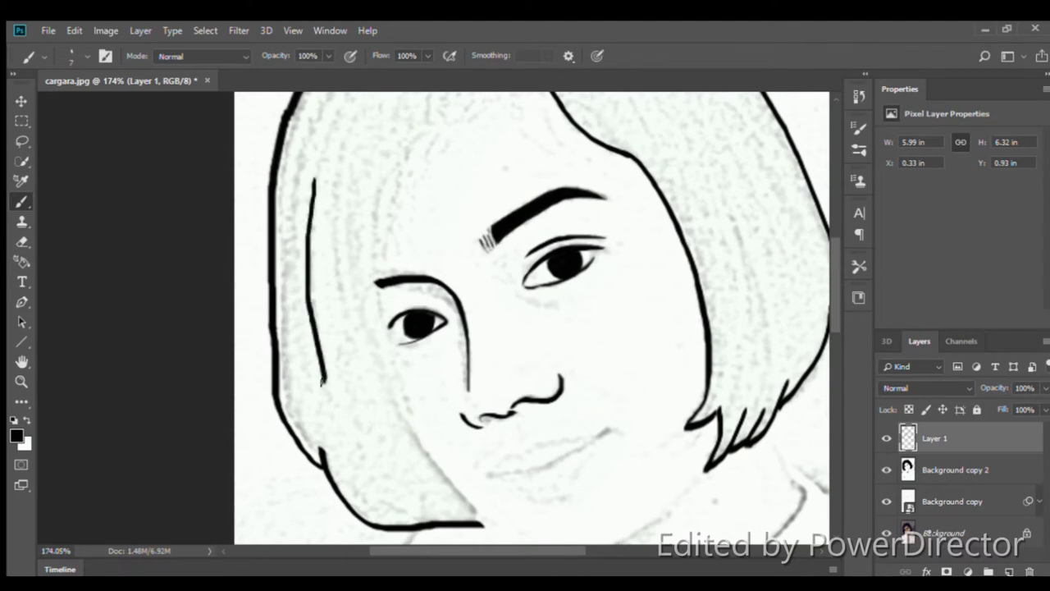
drag(281, 230, 319, 464)
Add more strand strokes and a short curve near the bob's lower edge
scroll(533, 319, up, 5)
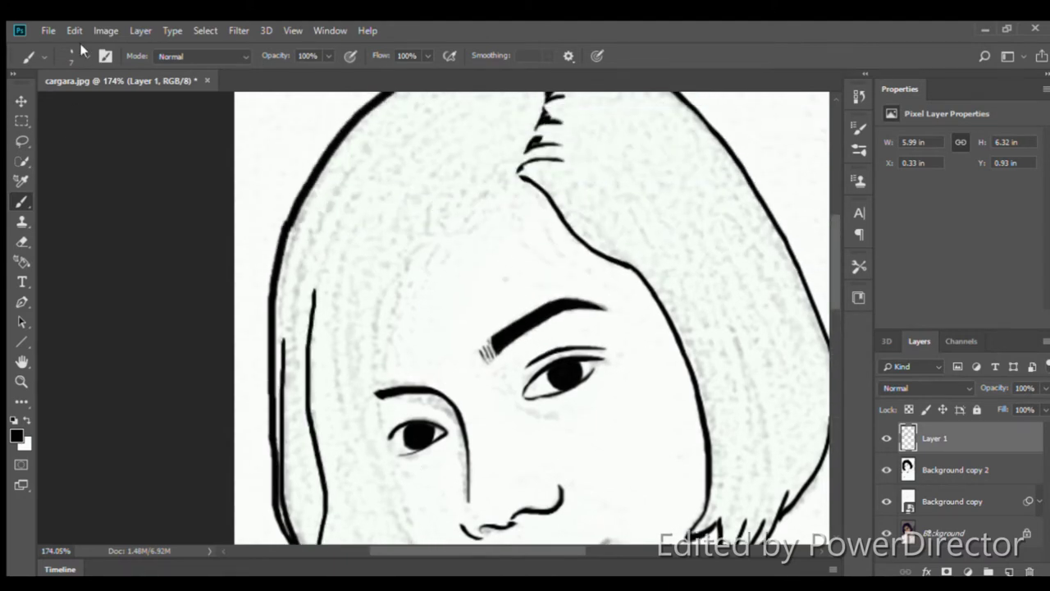
drag(515, 226, 390, 331)
scroll(391, 332, down, 4)
drag(420, 171, 392, 407)
scroll(392, 407, down, 3)
drag(382, 319, 425, 402)
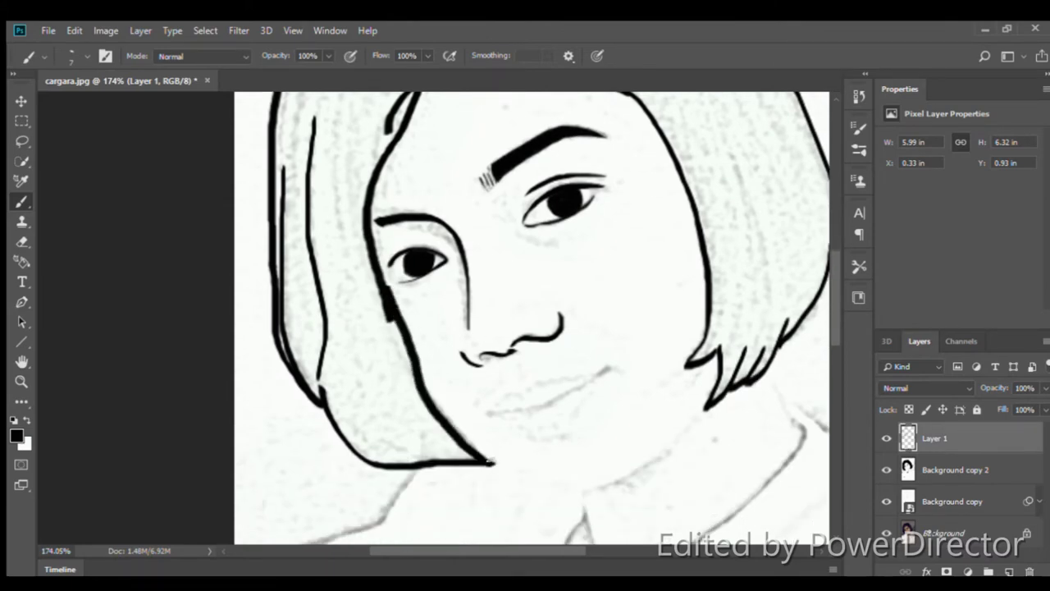
Thin the diagonal line at the chin corner with the eraser
key(e)
scroll(361, 287, up, 3)
drag(361, 289, 384, 328)
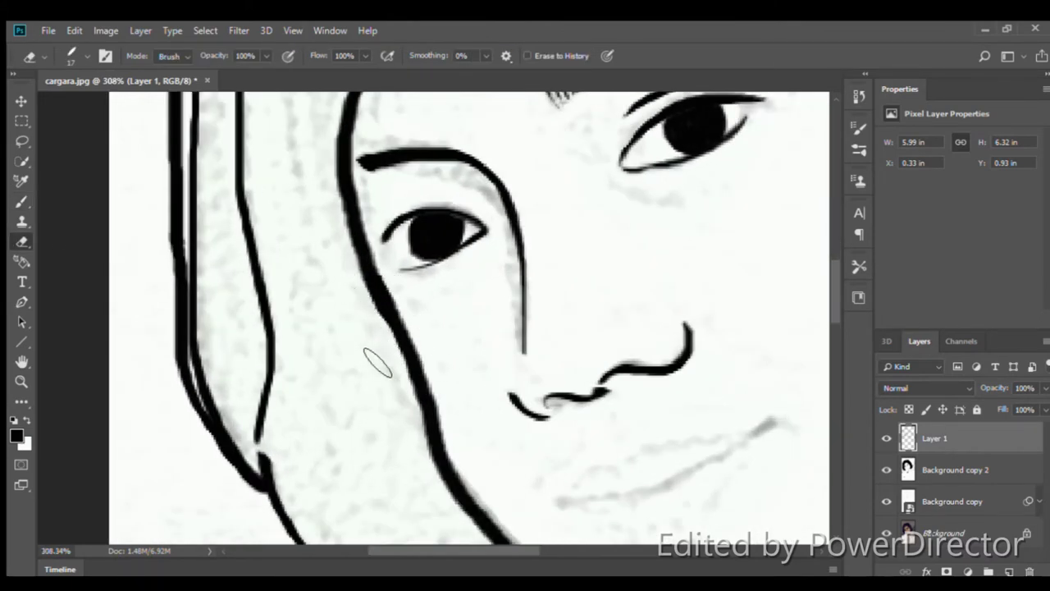
scroll(402, 275, down, 4)
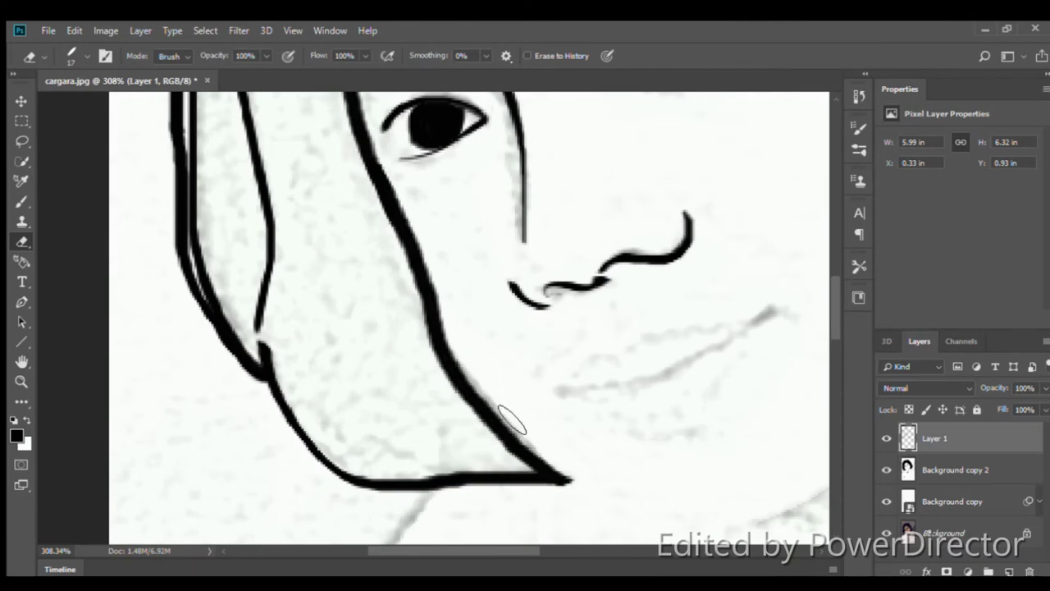
mouse_move(417, 329)
mouse_down()
mouse_move(547, 480)
mouse_move(410, 328)
mouse_up()
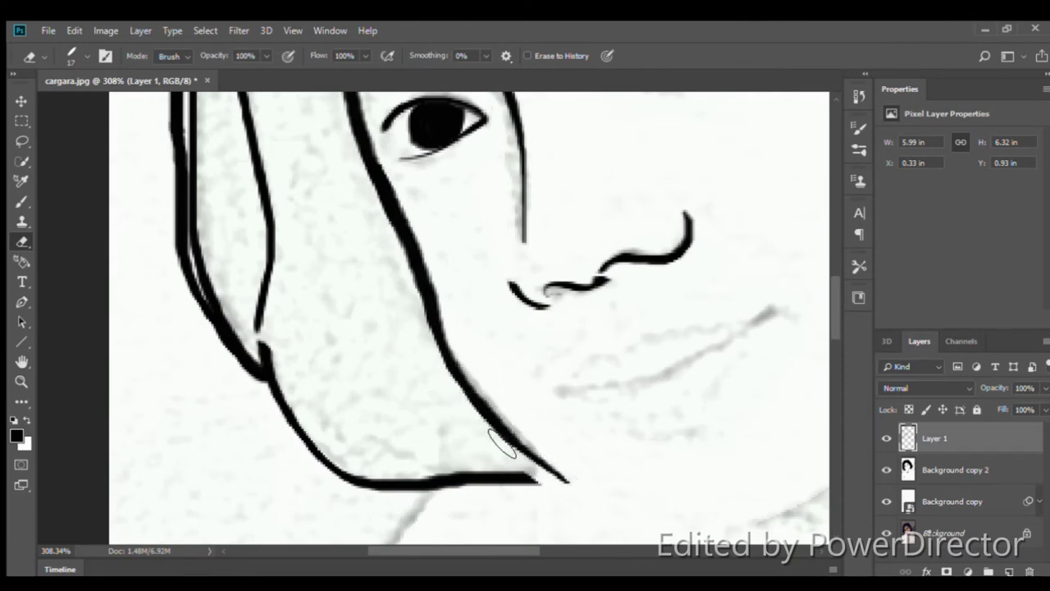
scroll(358, 282, down, 3)
scroll(481, 391, down, 1)
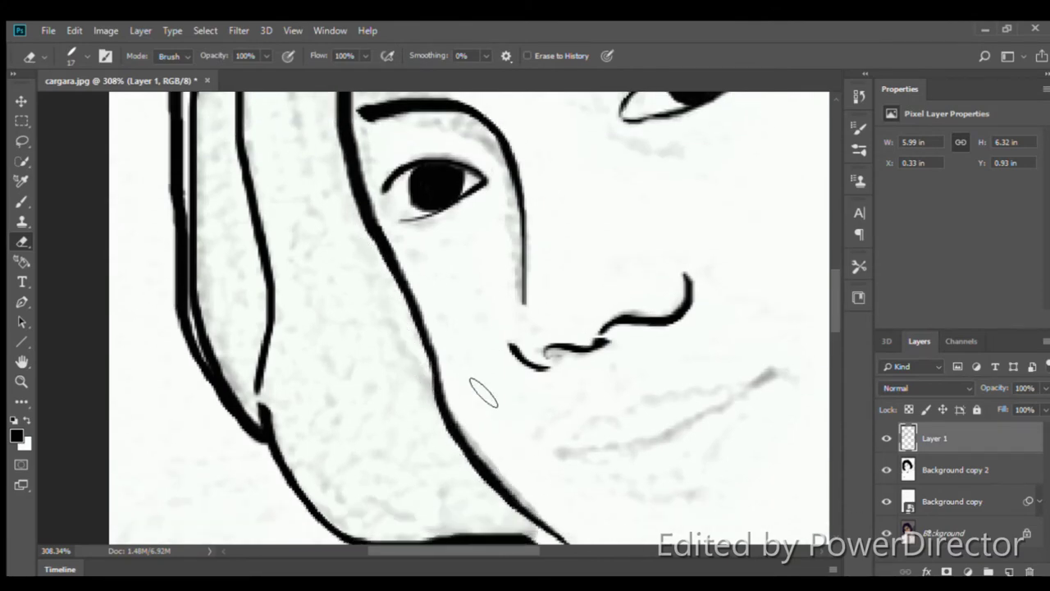
scroll(755, 350, down, 3)
scroll(612, 237, up, 2)
scroll(399, 190, up, 1)
Erase the stray thick stroke beside the face outline to clean the cheek line
drag(332, 234, 353, 154)
scroll(334, 484, up, 3)
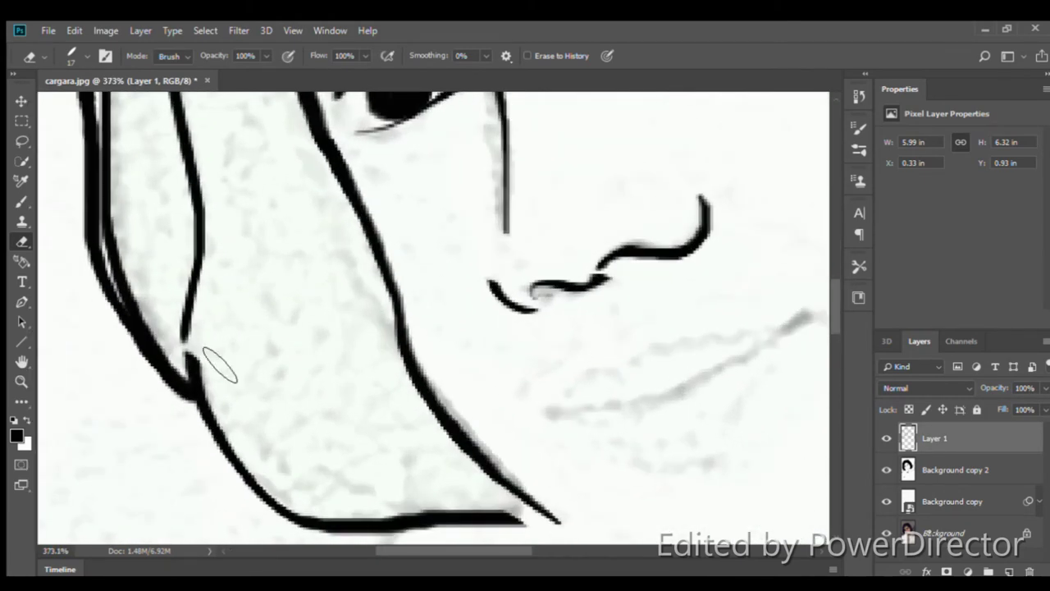
scroll(529, 529, down, 5)
scroll(320, 222, up, 5)
scroll(340, 304, down, 2)
scroll(375, 340, down, 2)
scroll(457, 457, up, 1)
scroll(456, 457, up, 1)
key(b)
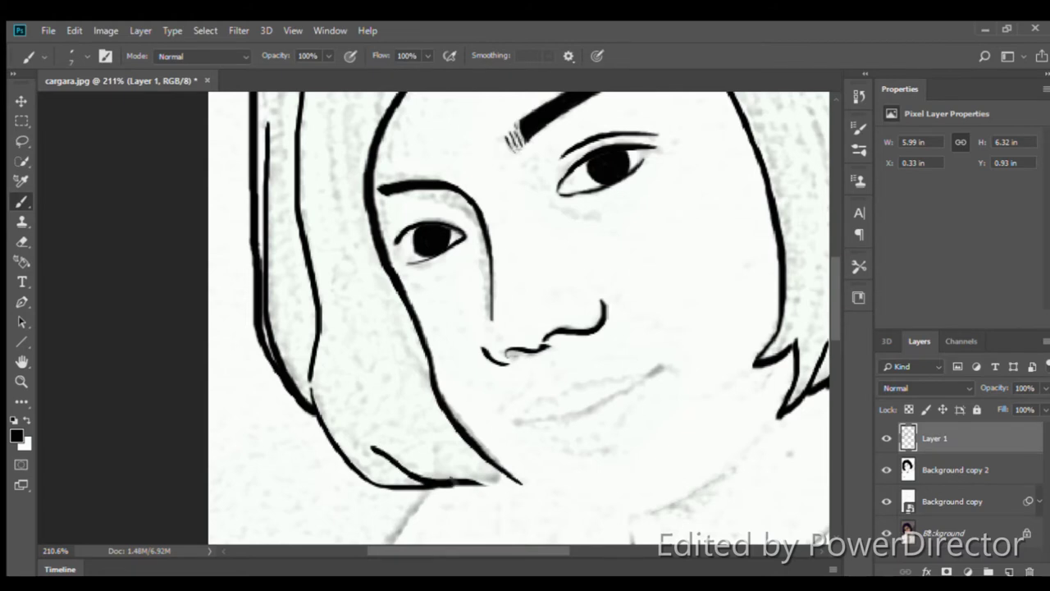
scroll(428, 316, up, 5)
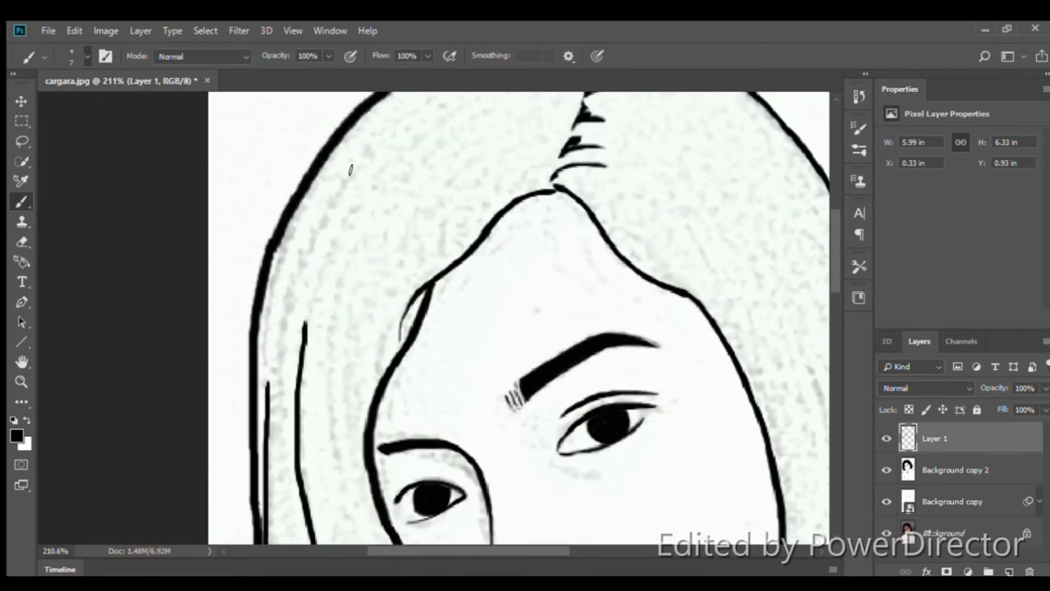
Draw a long hair strand sweeping left from the parting, erasing to correct it
drag(355, 170, 283, 393)
scroll(283, 394, up, 1)
scroll(464, 206, up, 1)
key(e)
key(b)
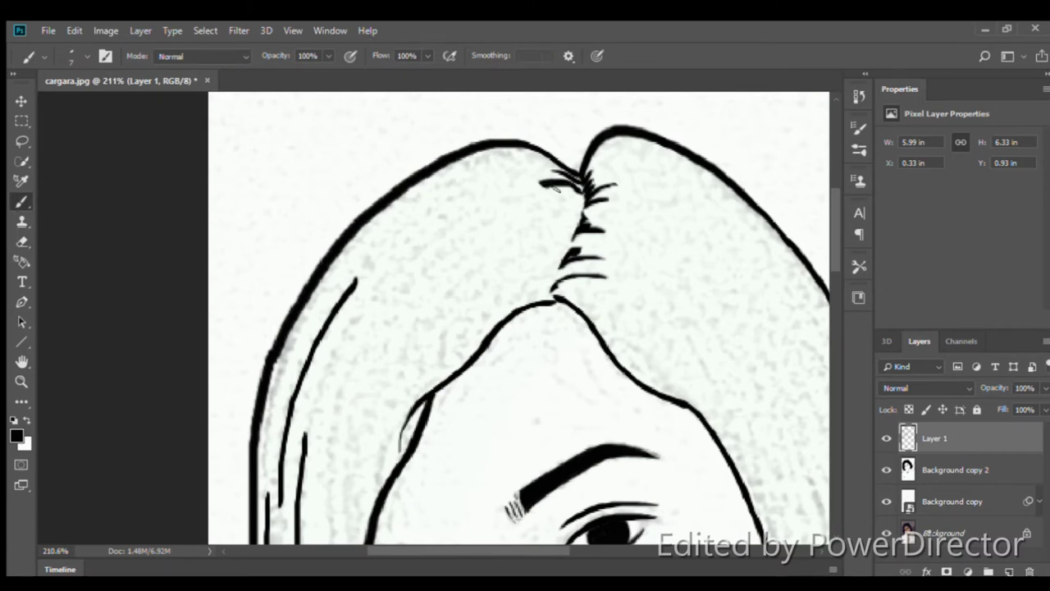
key(e)
key(b)
key(e)
key(b)
click(22, 240)
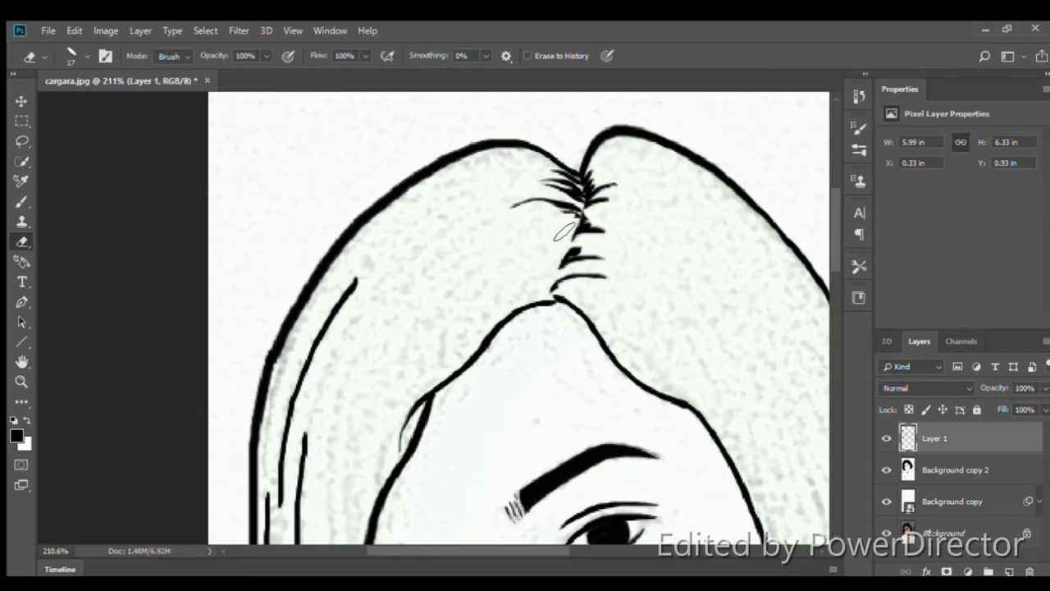
key(b)
Add a short strand at the parting, undoing a bad stroke and erasing excess
drag(526, 231, 579, 221)
click(21, 241)
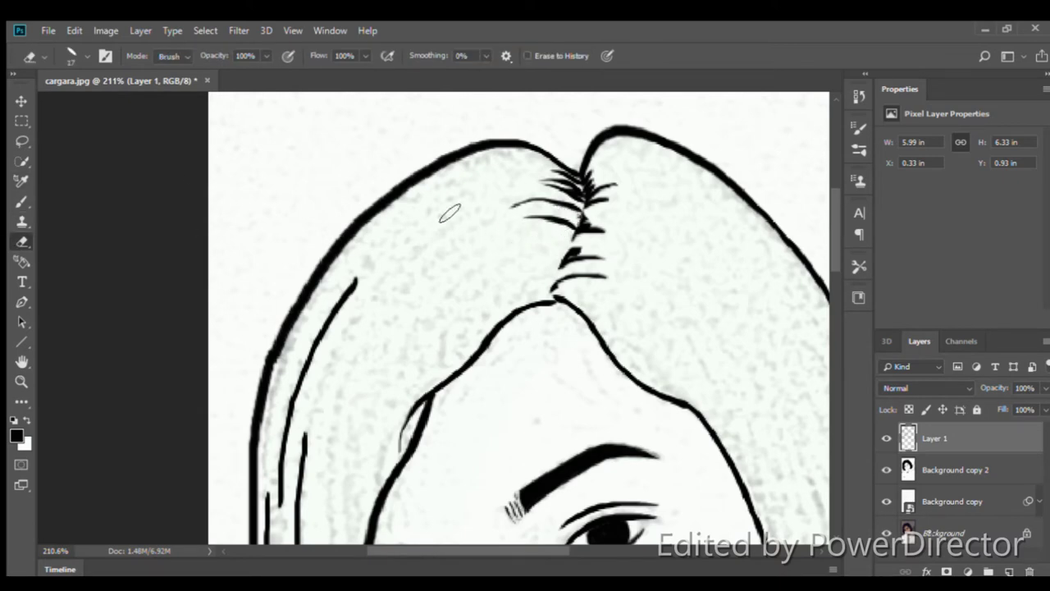
click(23, 202)
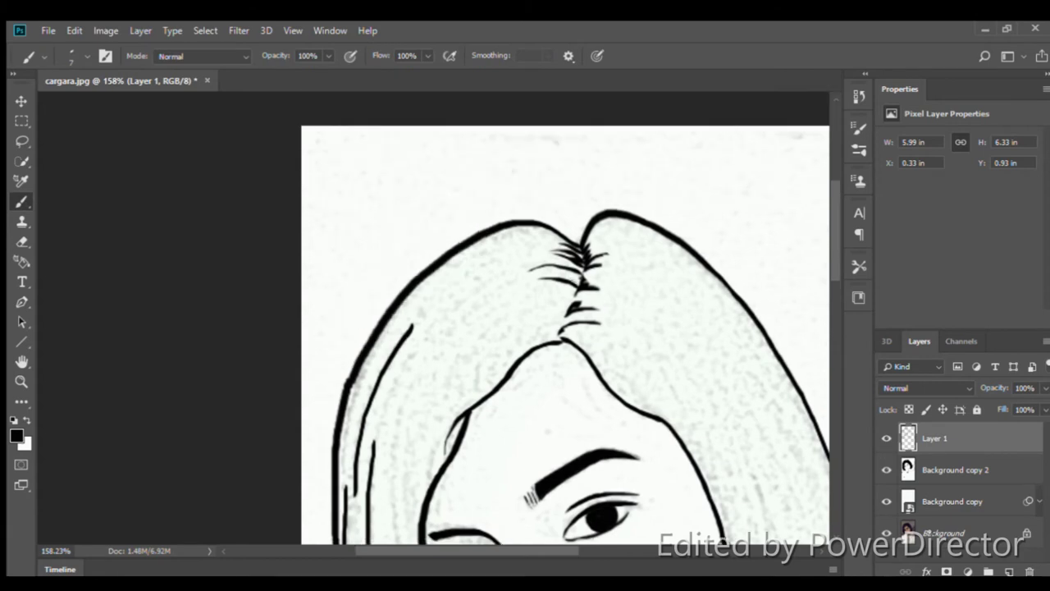
click(21, 241)
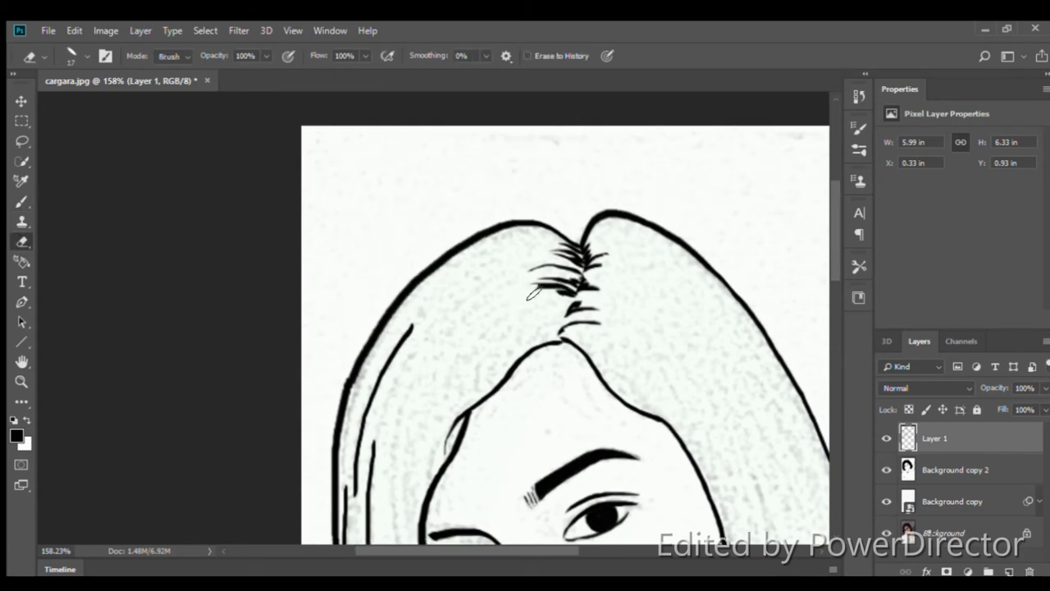
key(b)
key(ctrl+z)
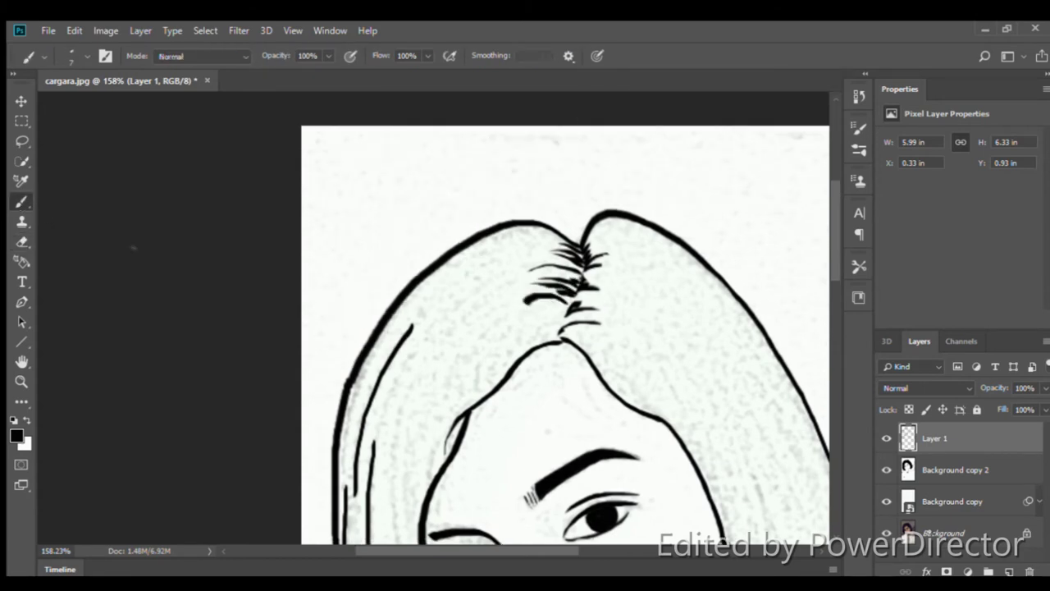
click(21, 241)
scroll(548, 321, down, 3)
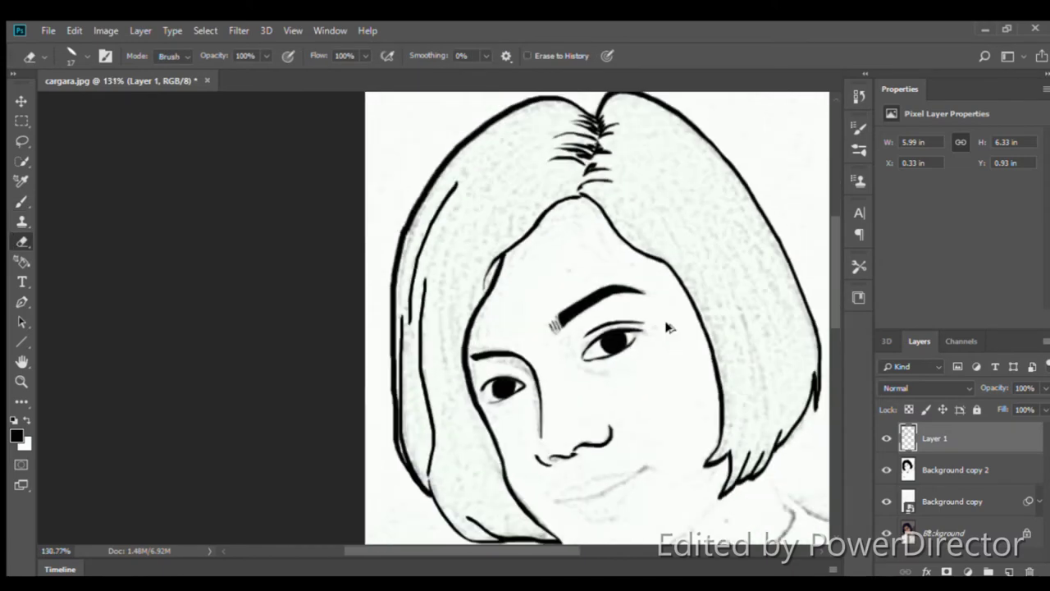
Erase an excess line across the right side of the bob
scroll(492, 328, up, 4)
key(b)
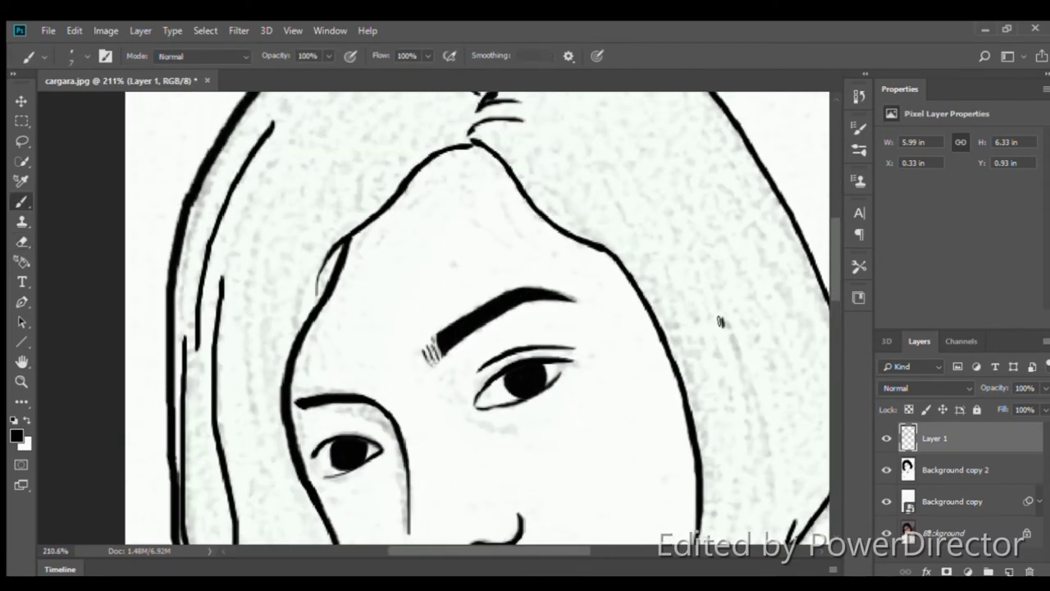
scroll(719, 321, down, 2)
scroll(718, 321, down, 1)
key(e)
drag(797, 426, 589, 395)
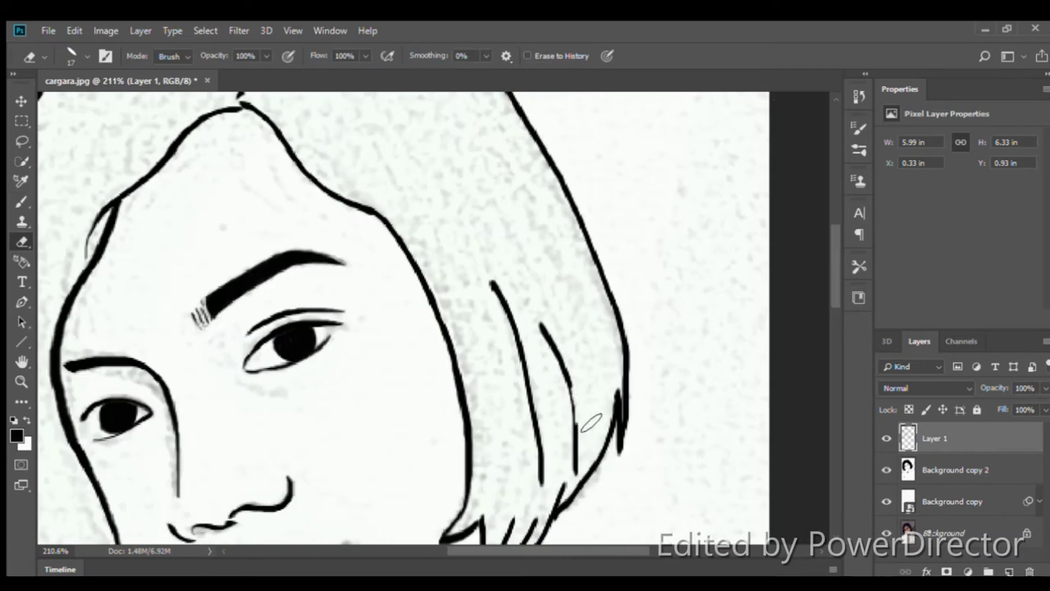
Paint two long curved strand lines inside the right side of the bob
scroll(587, 440, down, 2)
scroll(246, 246, up, 1)
key(b)
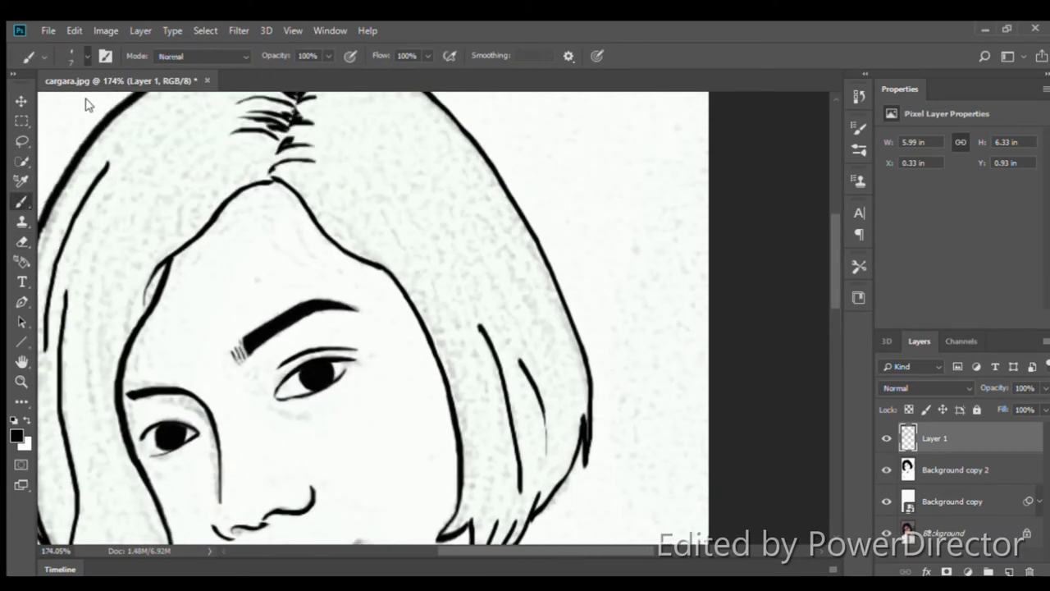
drag(382, 120, 543, 356)
mouse_move(481, 266)
mouse_down()
mouse_move(550, 398)
mouse_move(552, 461)
mouse_up()
Trim the lower end of a right-side strand line
key(e)
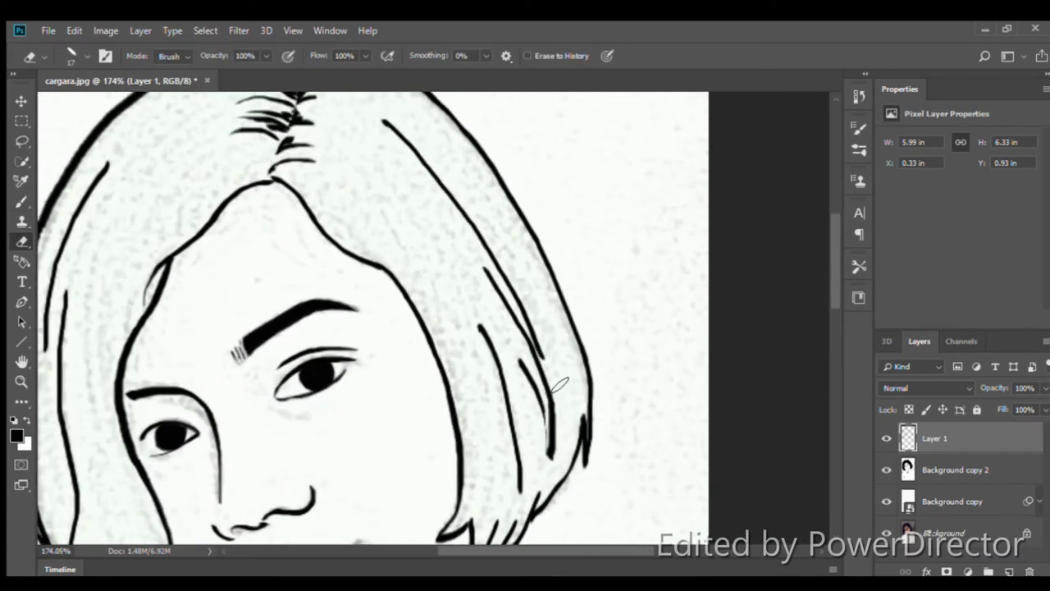
scroll(547, 459, up, 2)
drag(529, 393, 549, 513)
scroll(555, 383, down, 2)
scroll(554, 383, down, 2)
scroll(517, 382, up, 1)
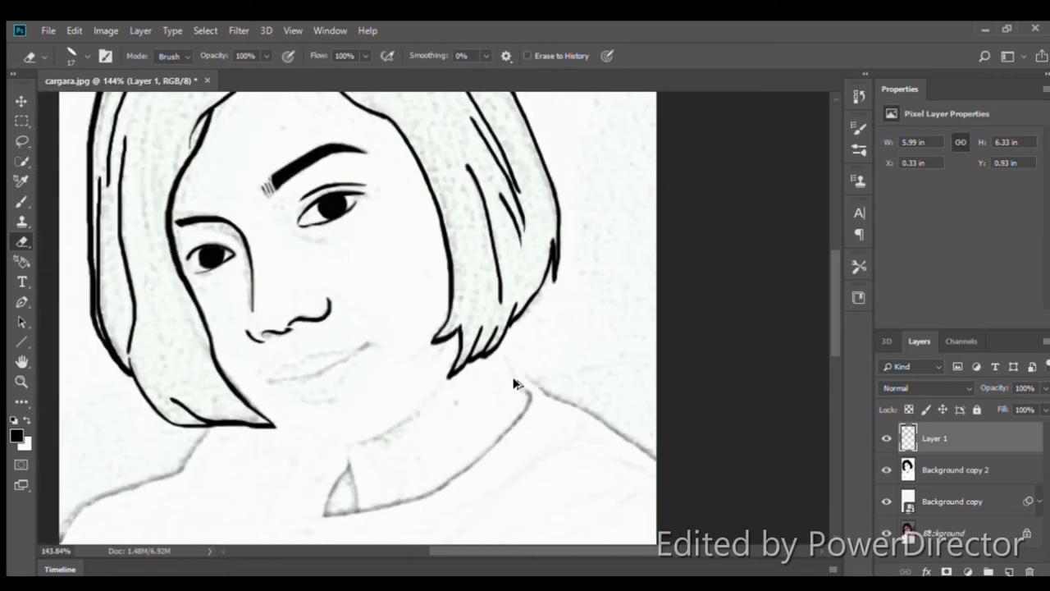
scroll(592, 333, up, 1)
scroll(594, 332, up, 1)
click(22, 201)
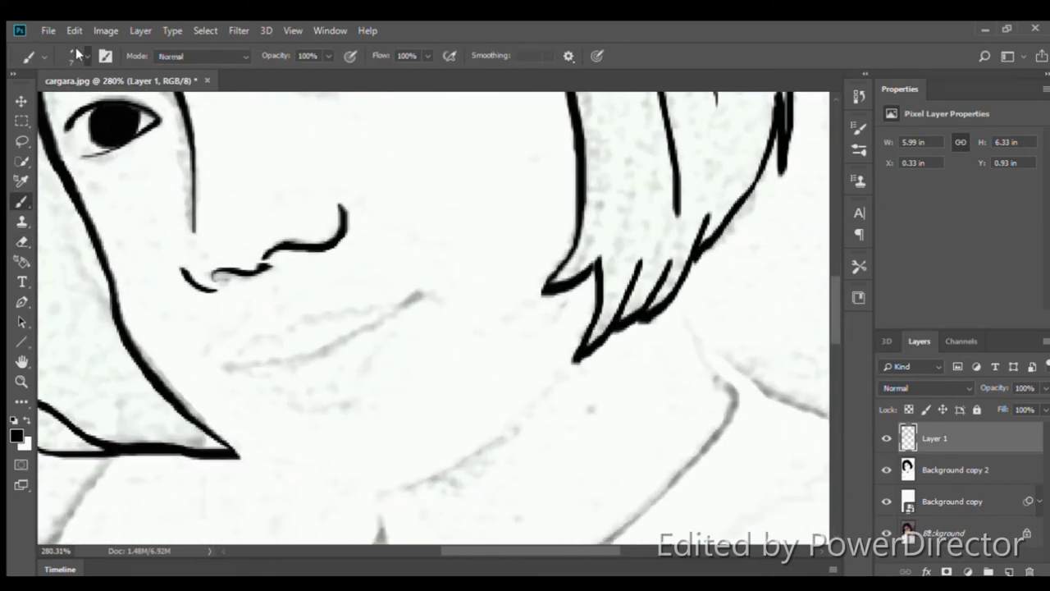
Draw the upper lip line below the nose and begin the lower lip
scroll(288, 336, down, 1)
drag(300, 337, 413, 304)
key(e)
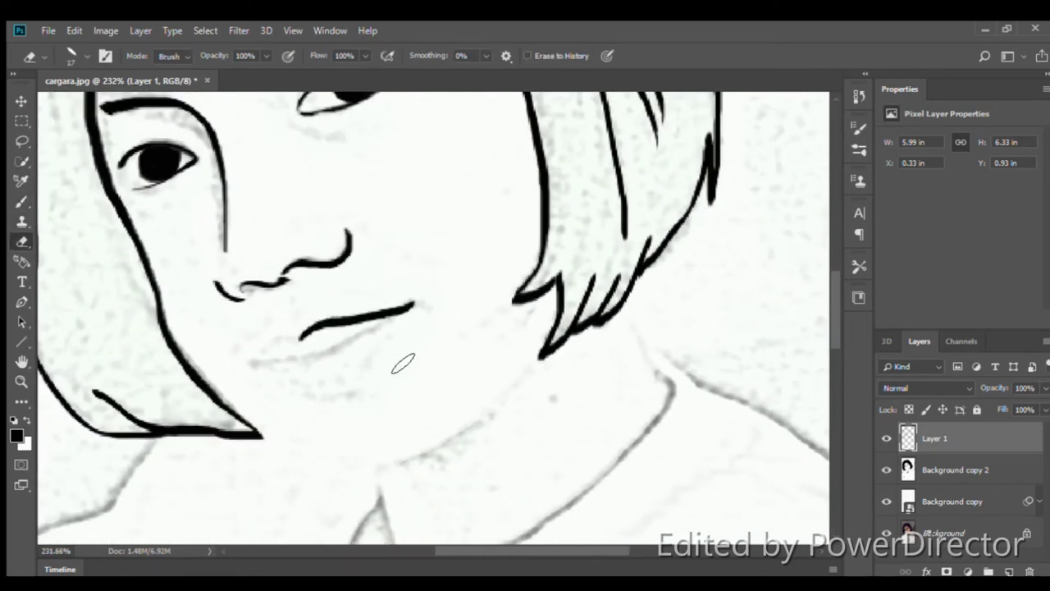
scroll(418, 335, up, 1)
key(b)
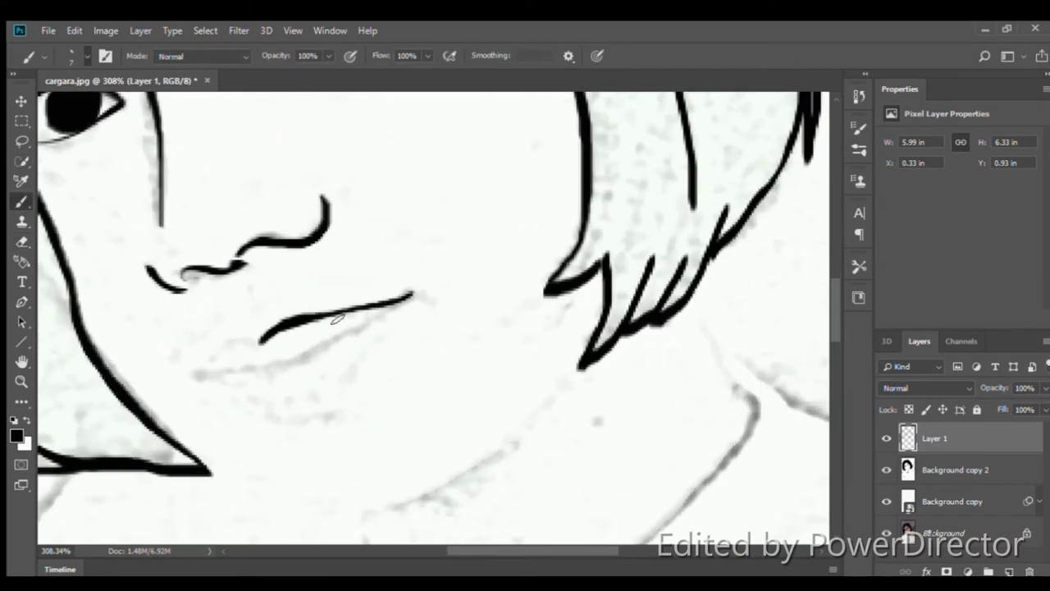
drag(297, 359, 415, 297)
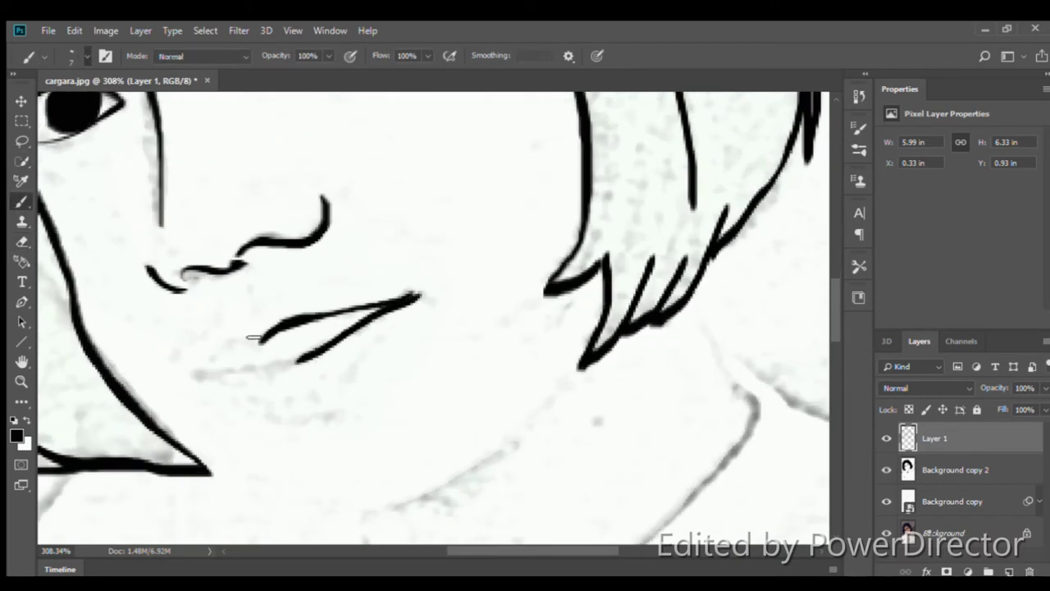
drag(211, 364, 303, 354)
Finish the lower-lip stroke and hide the sketch copies to reveal the colour photo
scroll(438, 295, down, 2)
scroll(438, 295, up, 1)
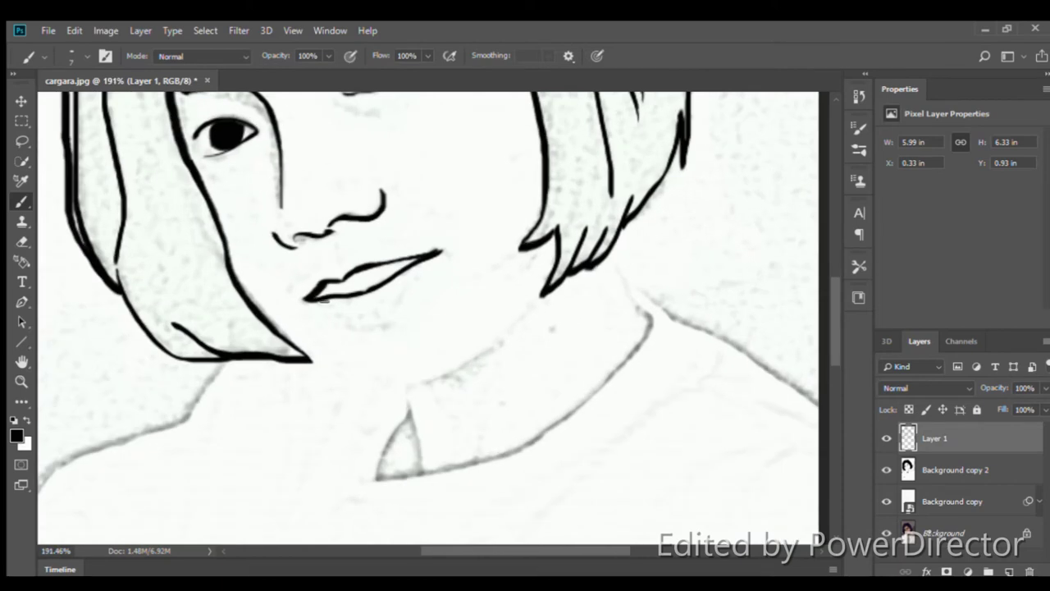
scroll(260, 233, up, 2)
drag(265, 300, 463, 195)
scroll(463, 346, down, 4)
scroll(464, 346, up, 3)
drag(886, 469, 886, 501)
scroll(464, 346, up, 1)
Redraw the lower-lip outline, then erase it thinner at both mouth corners
scroll(462, 346, up, 2)
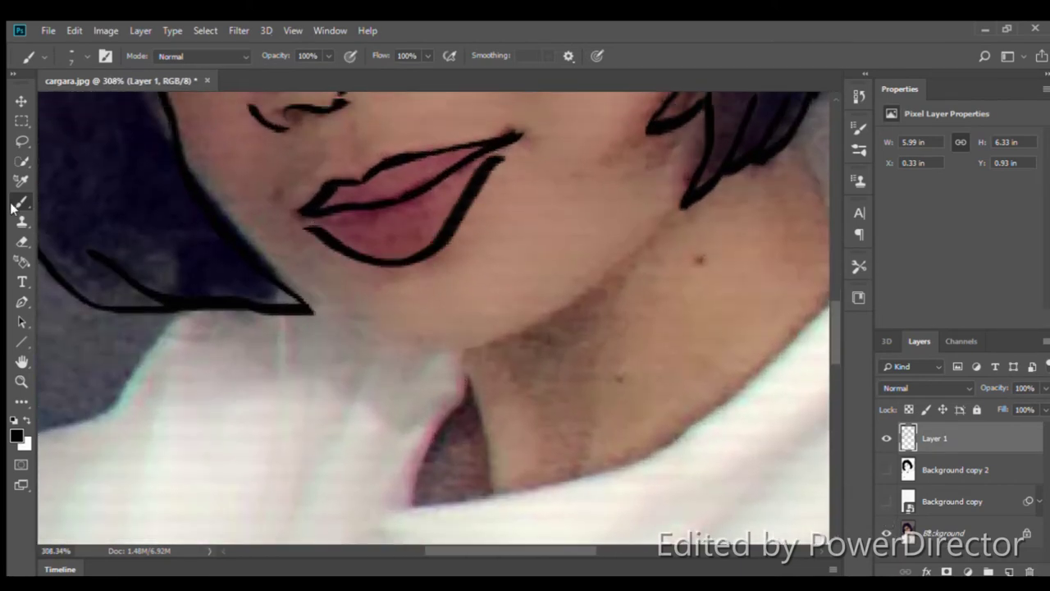
scroll(226, 369, up, 3)
drag(215, 368, 661, 209)
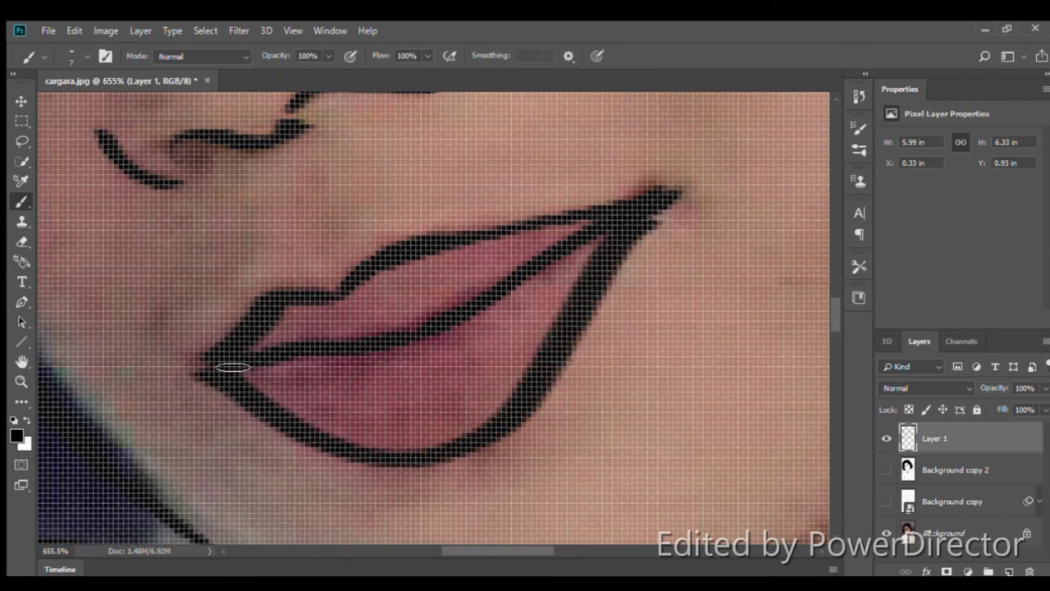
key(e)
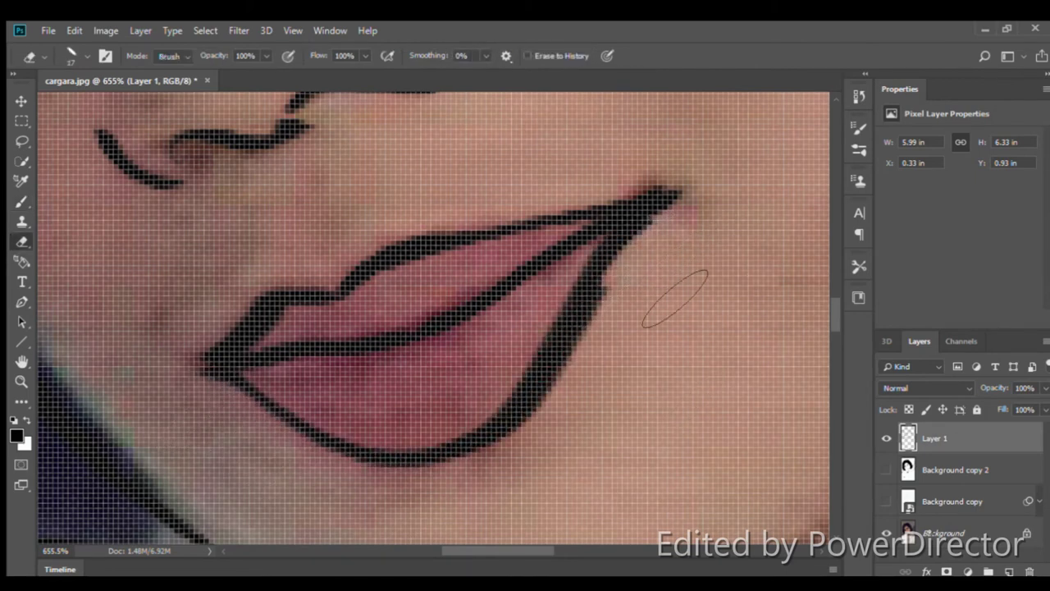
drag(648, 221, 607, 381)
drag(570, 316, 484, 443)
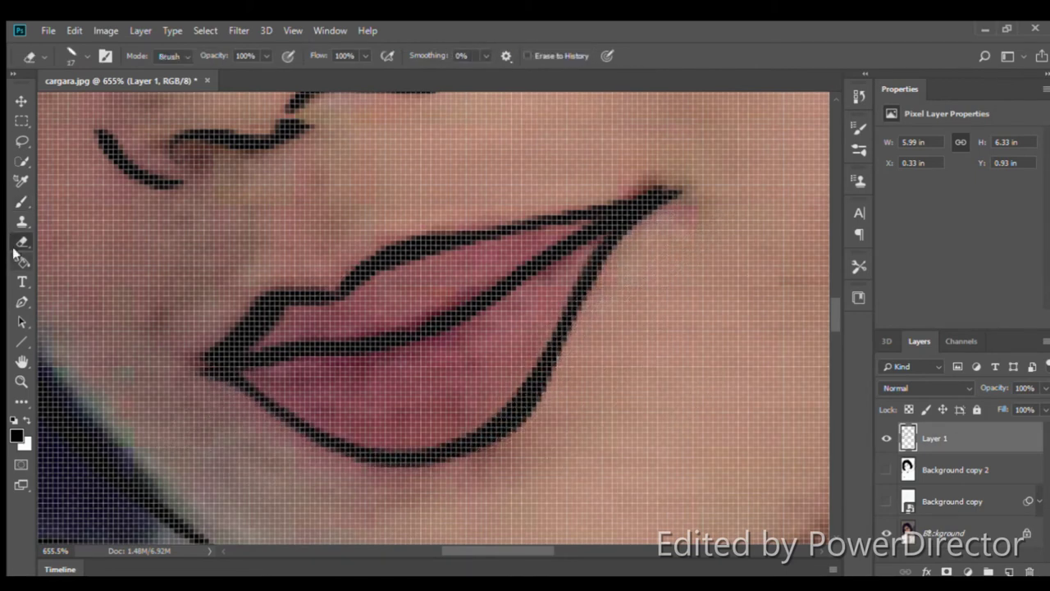
scroll(484, 401, up, 2)
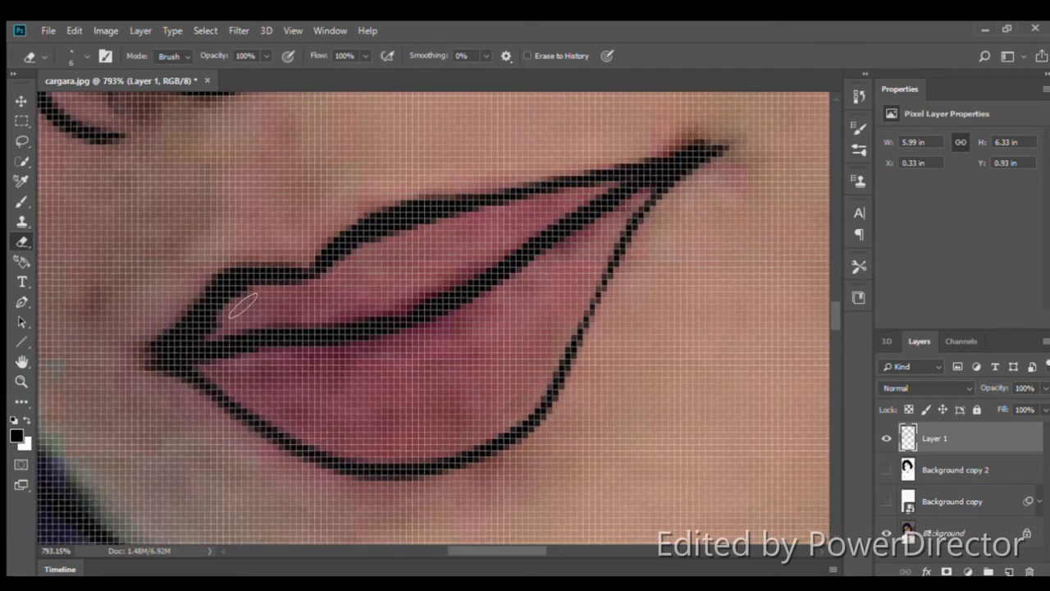
drag(246, 308, 295, 312)
Show the sketch copies and original photo beneath the line art, with the whole face fitted in view
scroll(593, 358, down, 5)
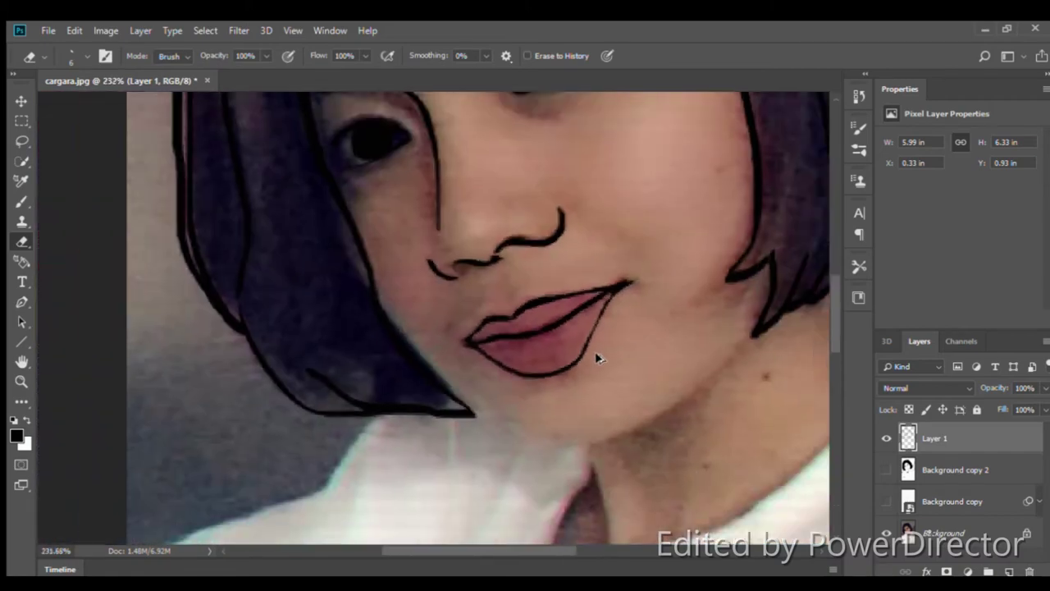
scroll(403, 312, up, 5)
scroll(235, 300, down, 5)
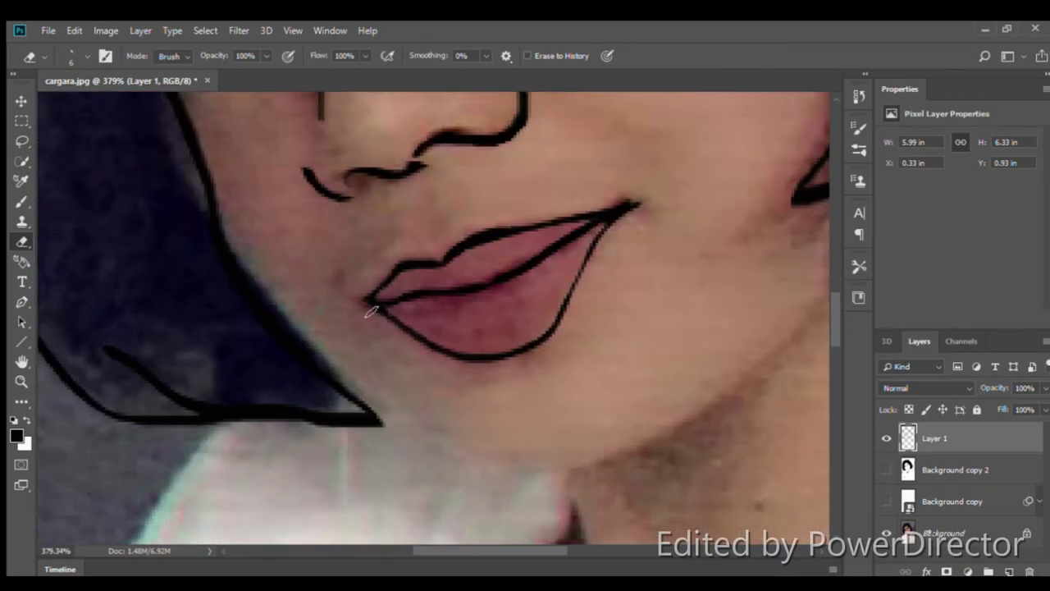
scroll(351, 276, up, 5)
drag(886, 470, 886, 502)
key(ctrl+0)
click(888, 532)
scroll(586, 371, up, 3)
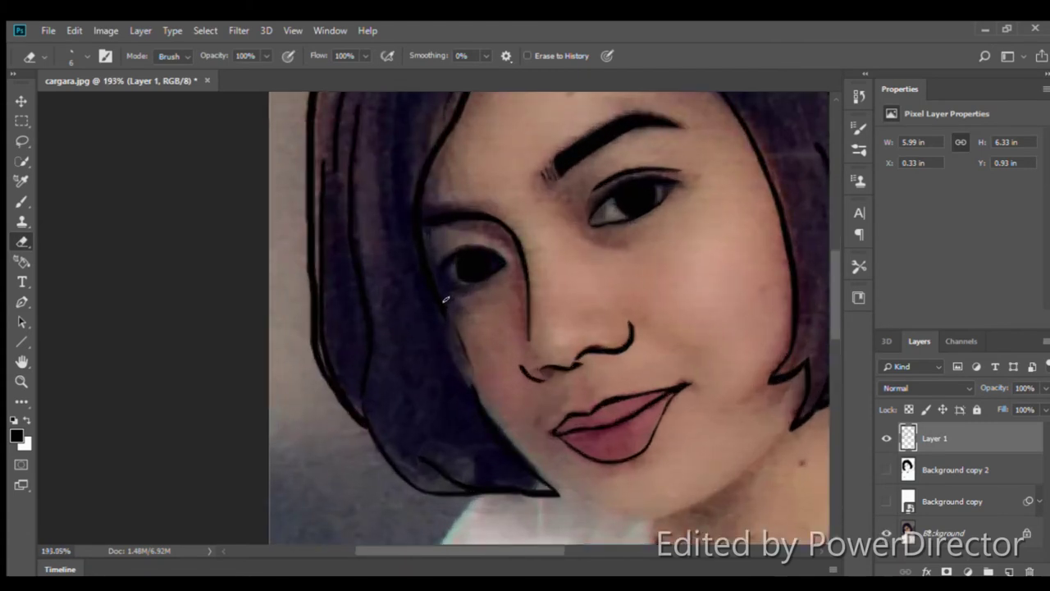
scroll(433, 238, up, 1)
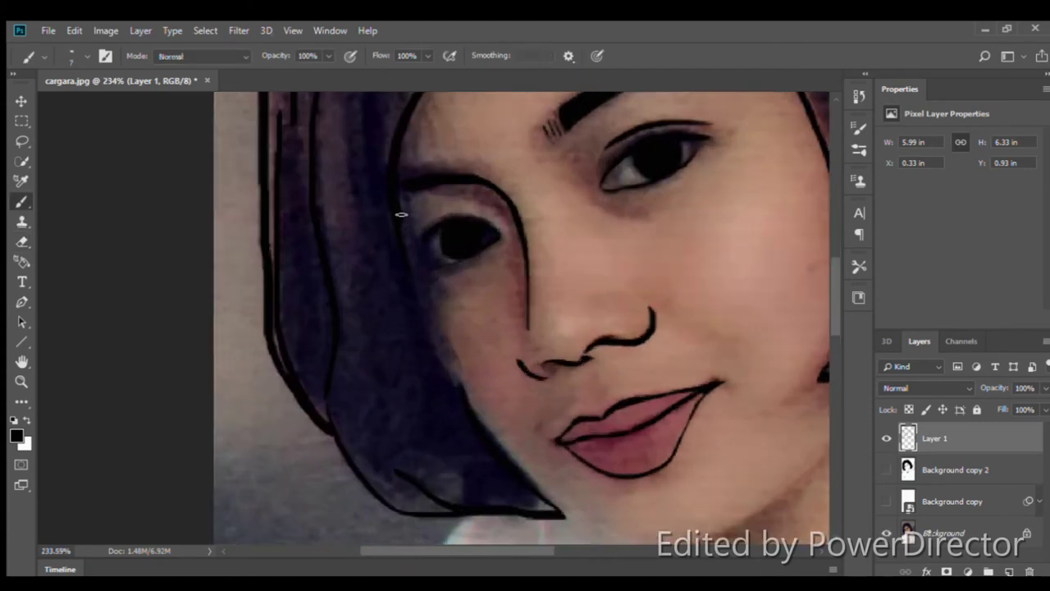
scroll(443, 279, up, 1)
drag(885, 469, 886, 502)
scroll(632, 492, up, 1)
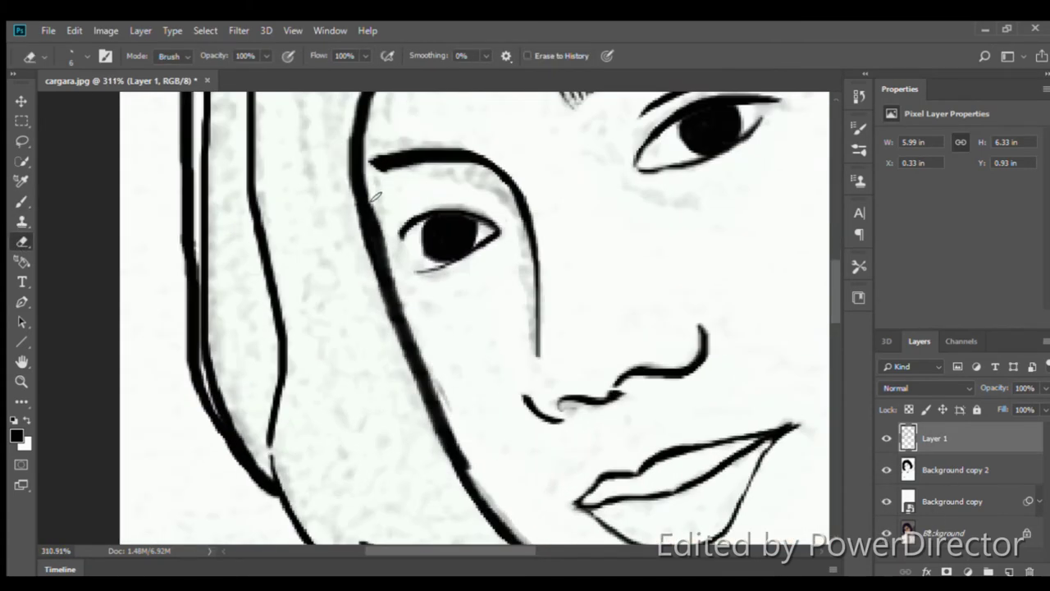
scroll(722, 332, down, 2)
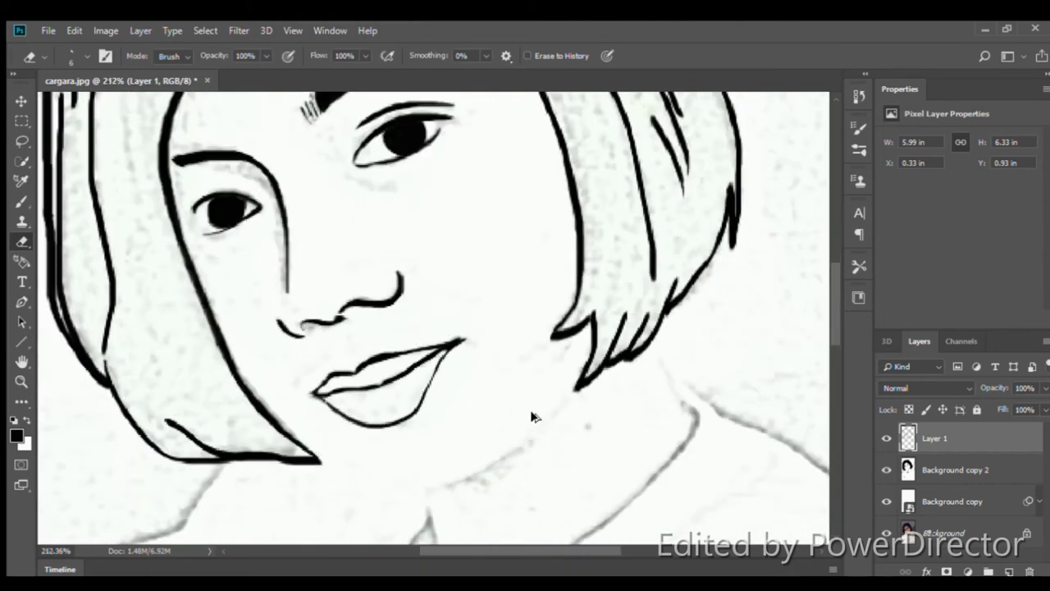
Draw a new black jawline stroke and erase its rough edges
key(b)
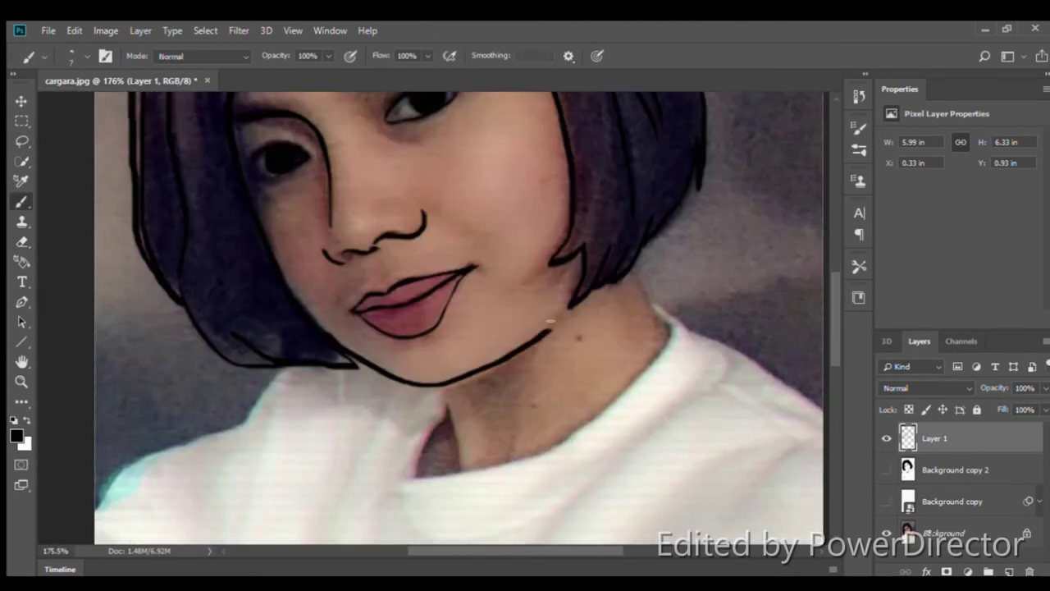
drag(353, 361, 563, 305)
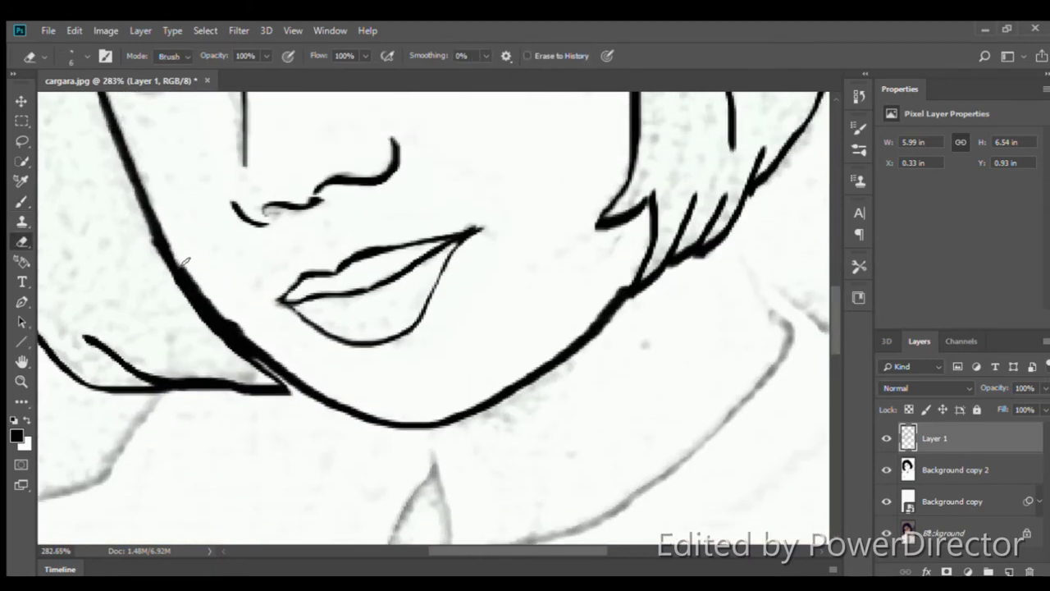
scroll(145, 236, up, 2)
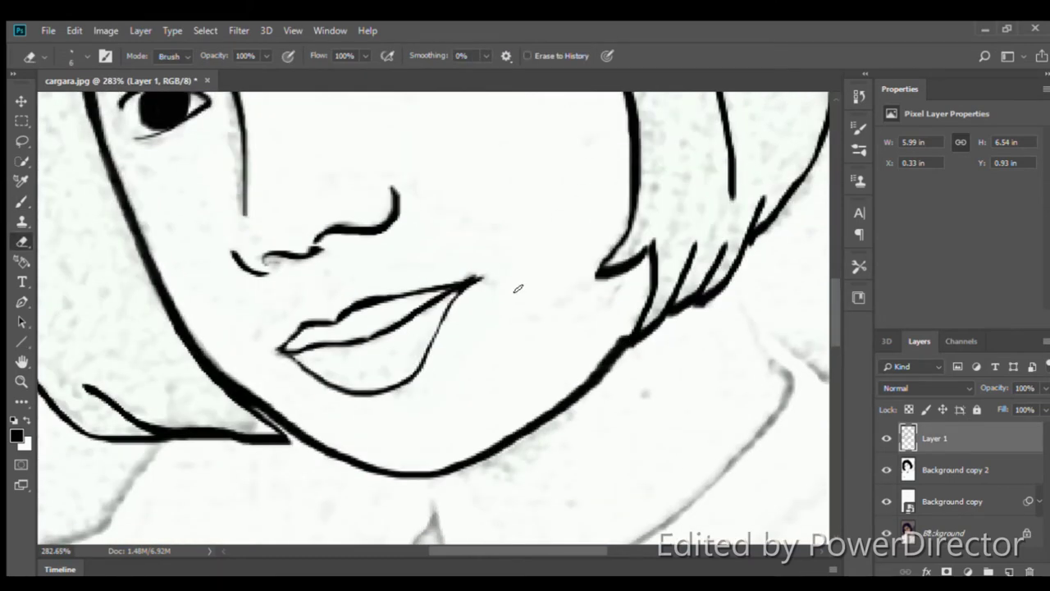
scroll(623, 344, up, 3)
scroll(454, 399, down, 6)
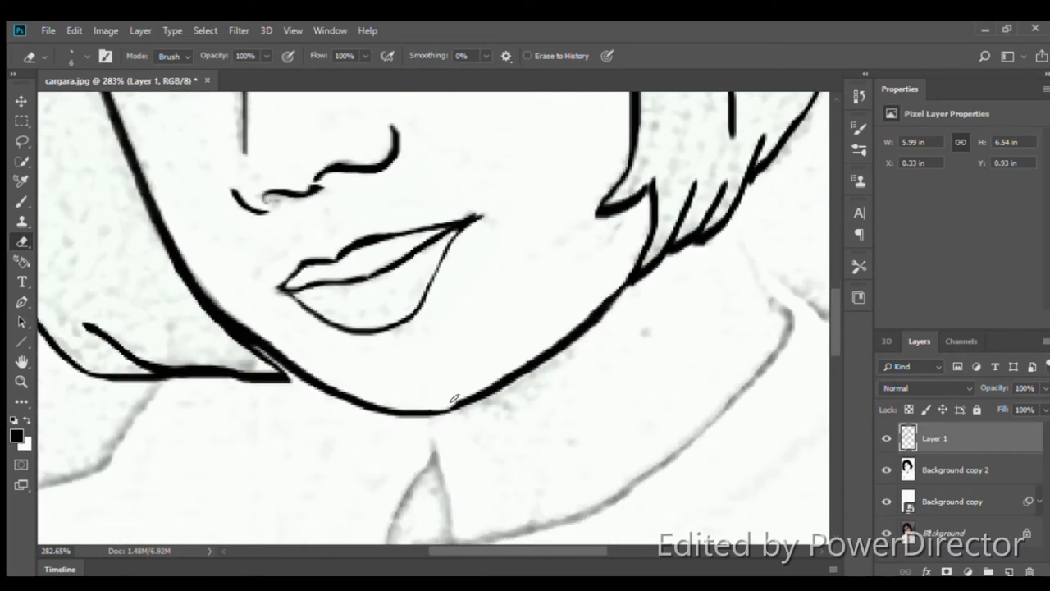
scroll(591, 435, up, 5)
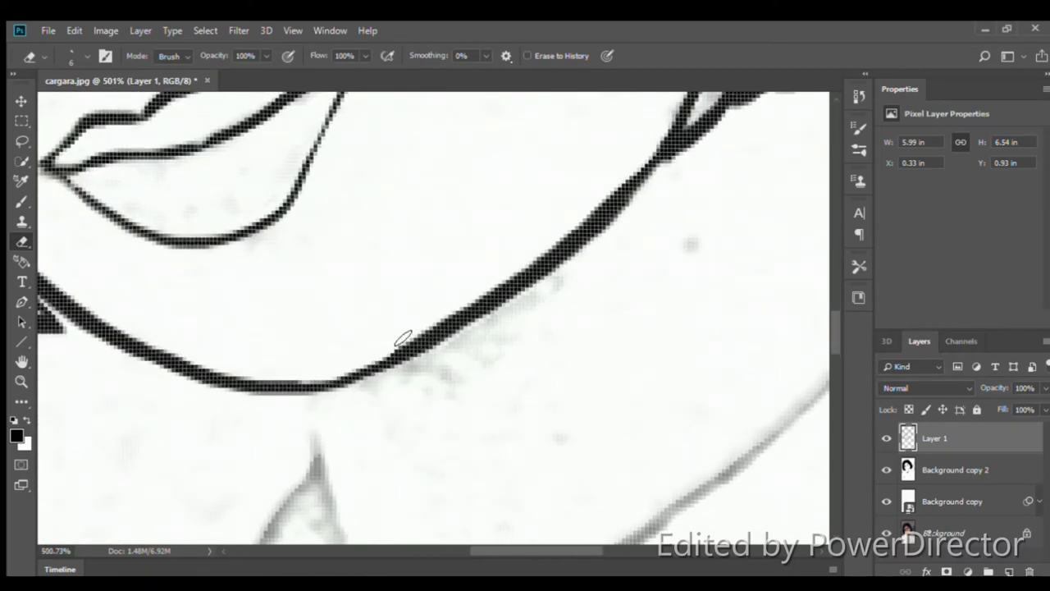
drag(366, 363, 548, 253)
scroll(525, 312, up, 2)
mouse_move(520, 328)
mouse_down()
mouse_move(617, 246)
mouse_move(465, 370)
mouse_move(328, 447)
mouse_up()
scroll(645, 285, down, 5)
scroll(410, 246, up, 1)
scroll(410, 246, up, 1)
scroll(410, 246, up, 1)
Thicken the left eyebrow in black and fit the whole drawing on screen
key(b)
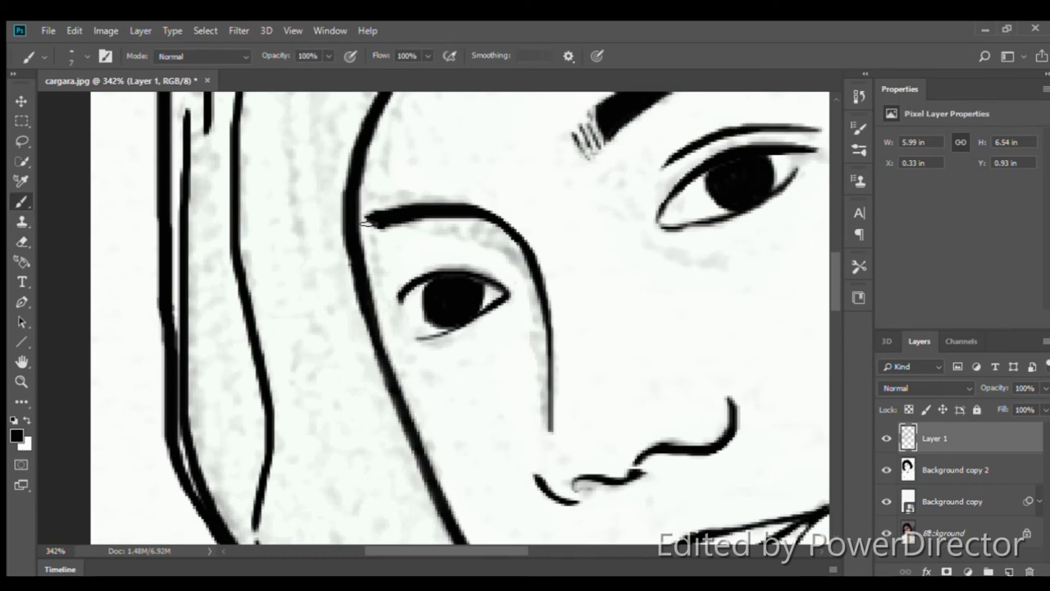
drag(370, 231, 522, 251)
click(20, 244)
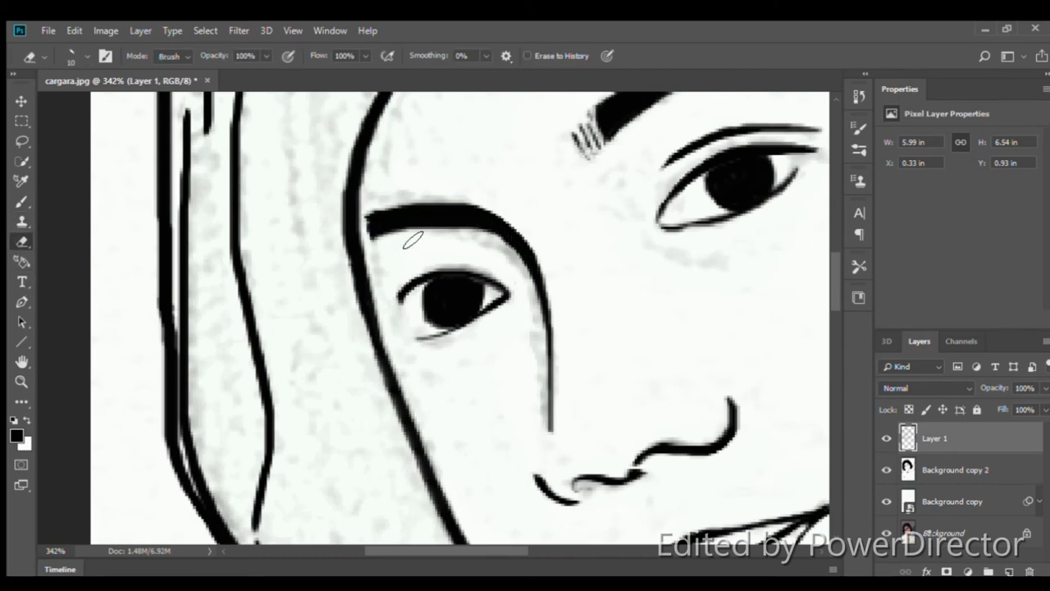
key(ctrl+0)
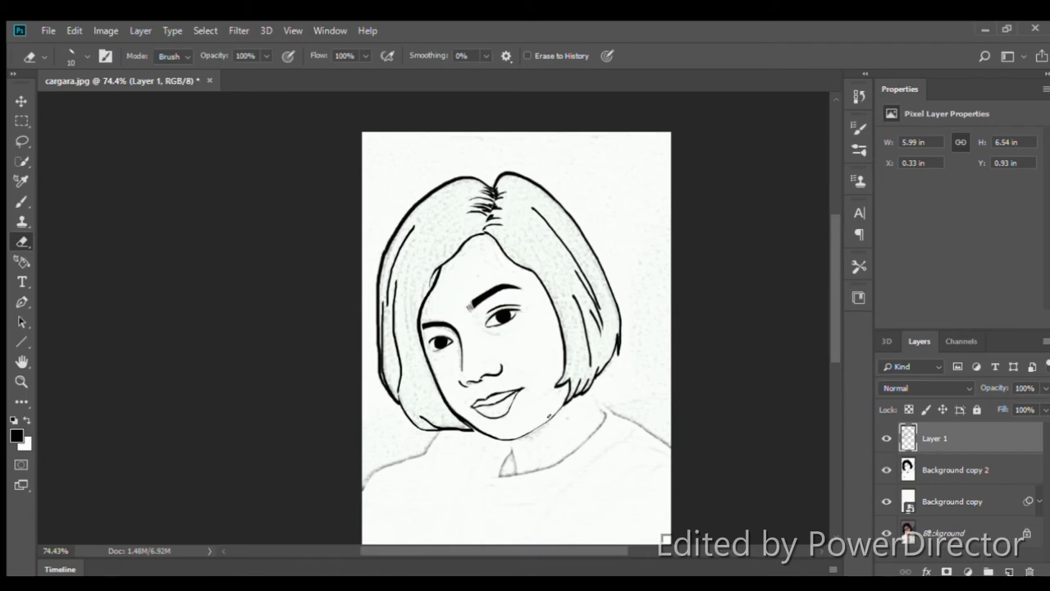
scroll(574, 492, up, 5)
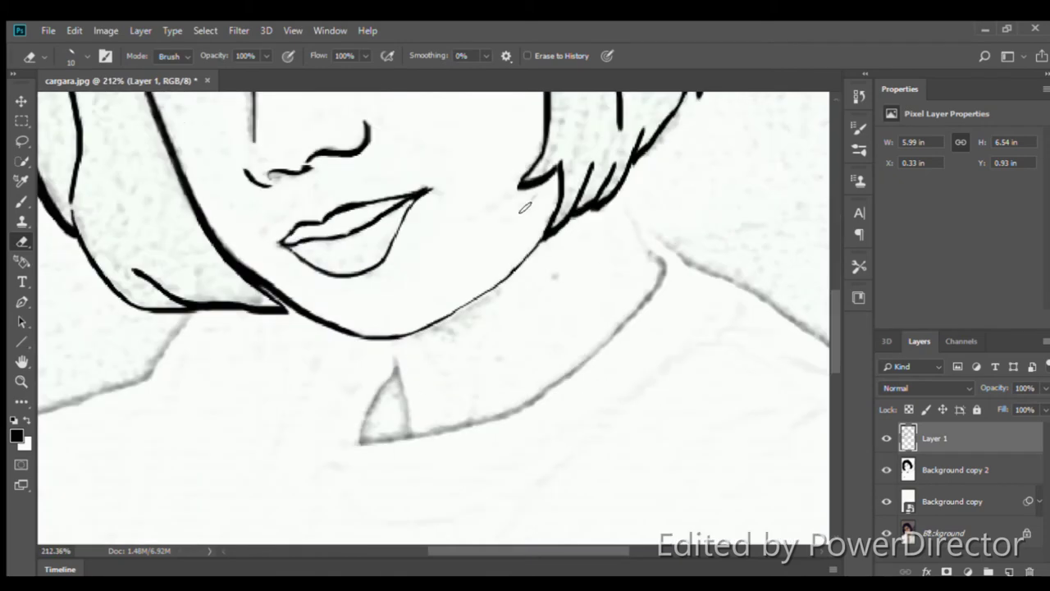
Ink the collar and left shoulder with thick black lines
key(b)
mouse_move(660, 260)
mouse_down()
mouse_move(406, 433)
mouse_move(393, 348)
mouse_up()
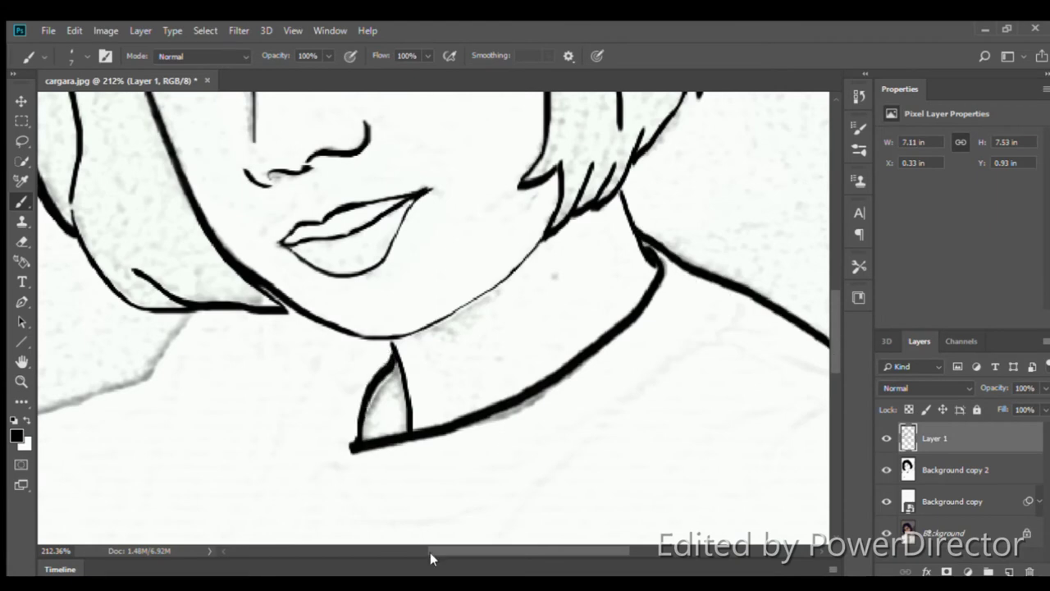
scroll(399, 295, right, 10)
scroll(399, 296, left, 20)
scroll(399, 296, down, 2)
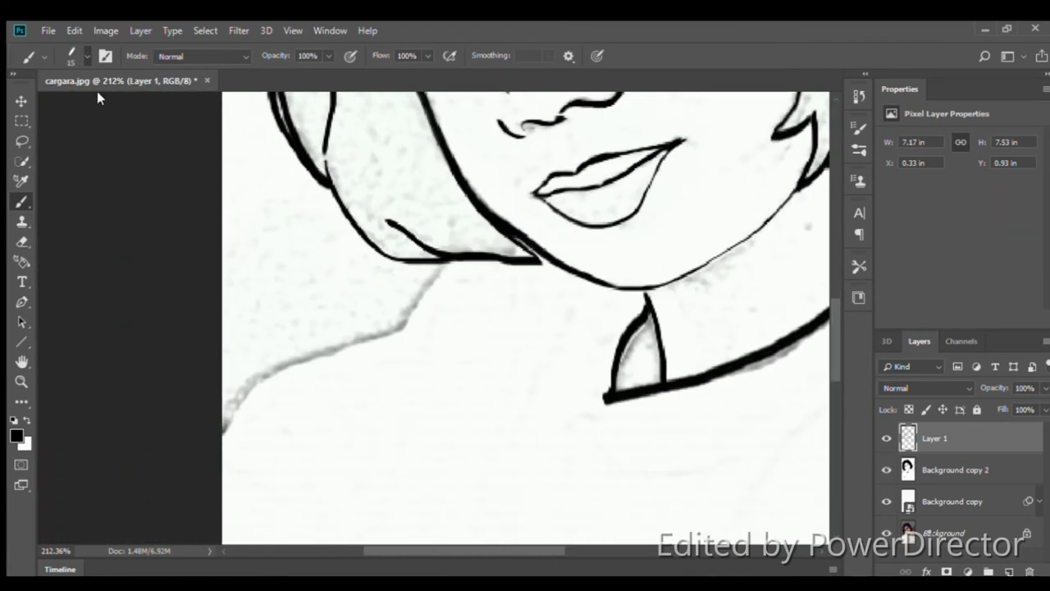
drag(441, 264, 223, 427)
Ink the music note's beam, solid note heads and stem, then hide the Background copy layer
scroll(687, 335, down, 3)
scroll(688, 335, down, 3)
scroll(447, 394, up, 5)
drag(377, 402, 472, 303)
key(ctrl+z)
drag(375, 392, 468, 308)
drag(435, 342, 442, 355)
drag(485, 344, 489, 373)
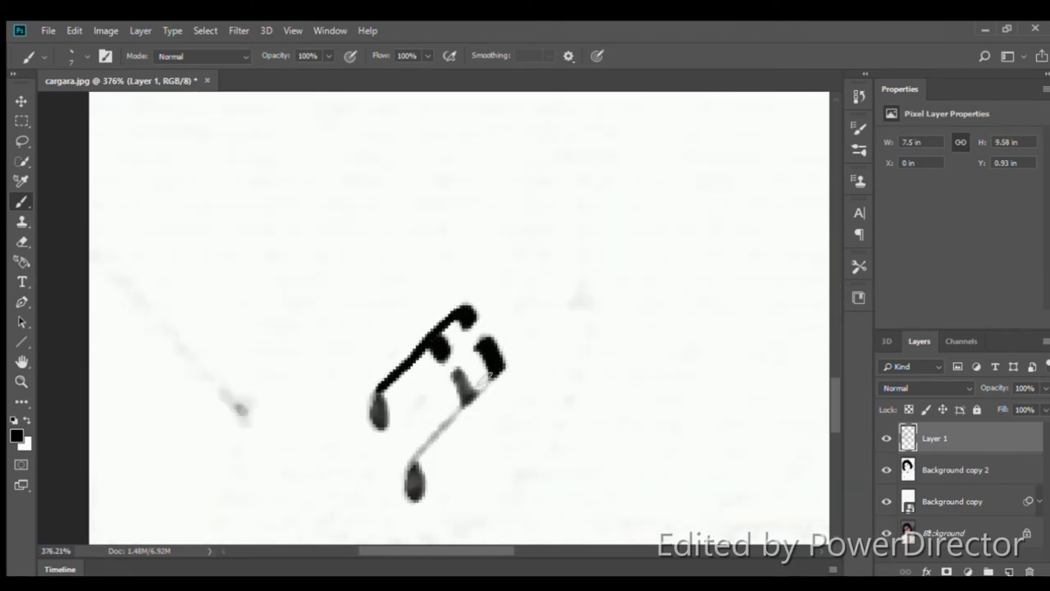
drag(468, 409, 420, 479)
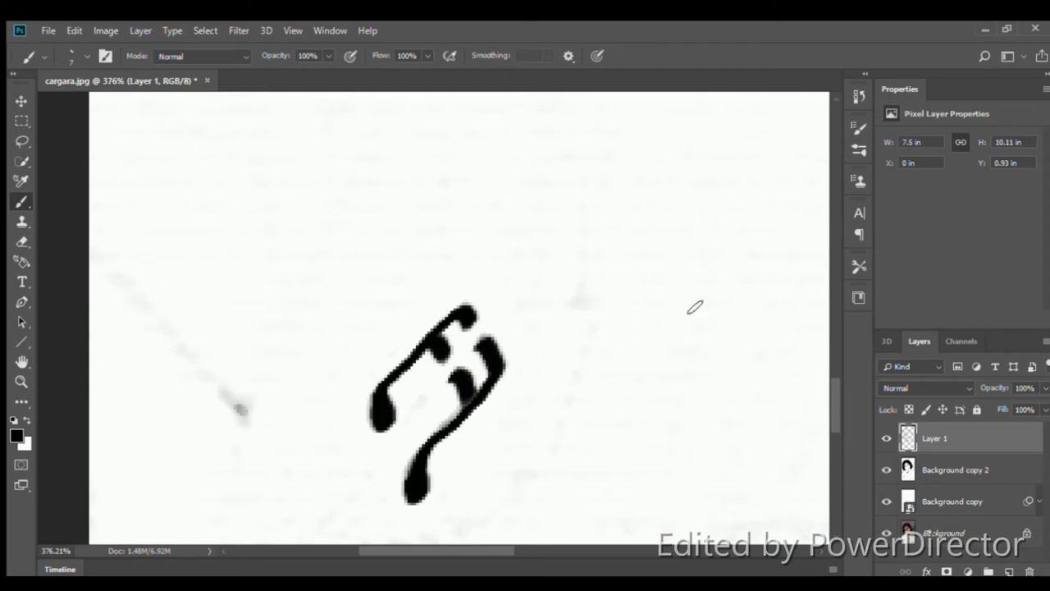
scroll(695, 306, down, 5)
scroll(575, 328, up, 1)
click(885, 501)
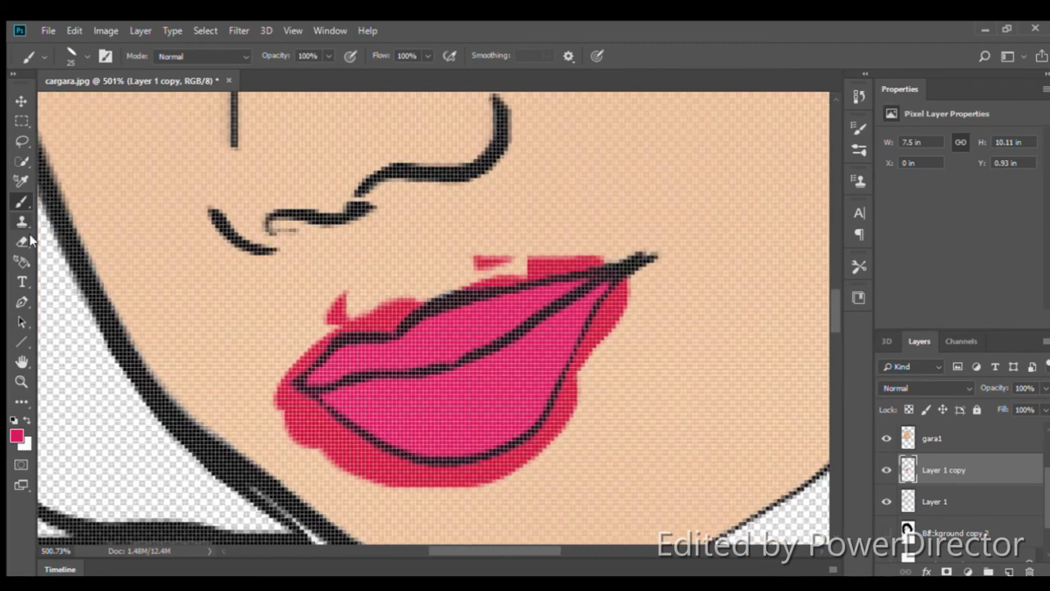
Erase the red spill around the lips and sample a darker red for shading
mouse_move(605, 335)
mouse_down()
mouse_move(556, 462)
mouse_move(546, 441)
mouse_move(329, 457)
mouse_move(320, 337)
mouse_move(631, 246)
mouse_up()
key(ctrl+0)
scroll(556, 235, up, 5)
key(i)
scroll(298, 328, up, 2)
key(b)
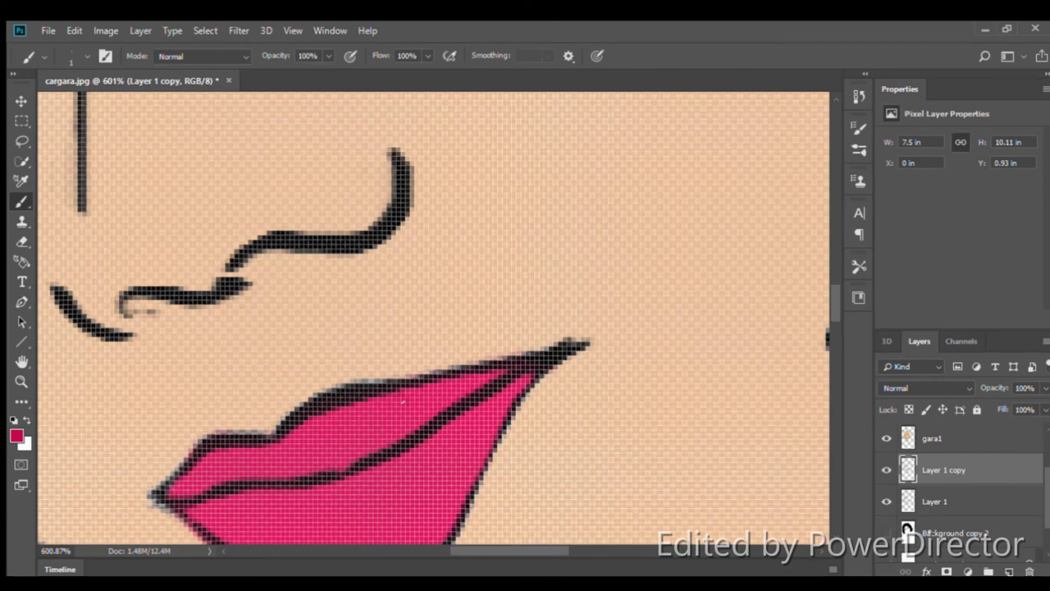
Paint darker crimson shading along the lip line and upper lip, redoing a bad stroke
scroll(194, 497, down, 1)
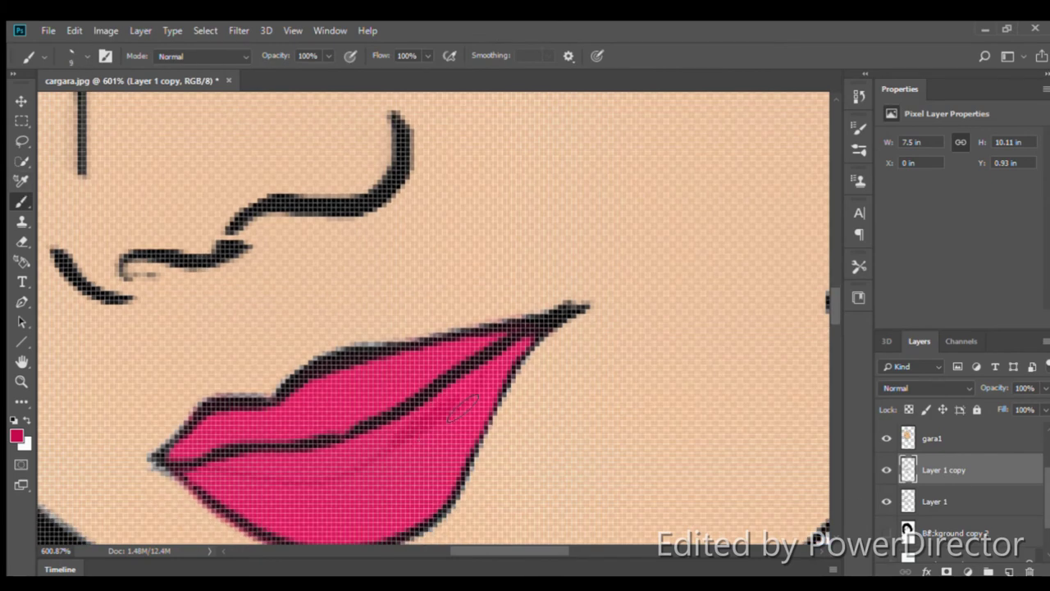
scroll(426, 422, down, 2)
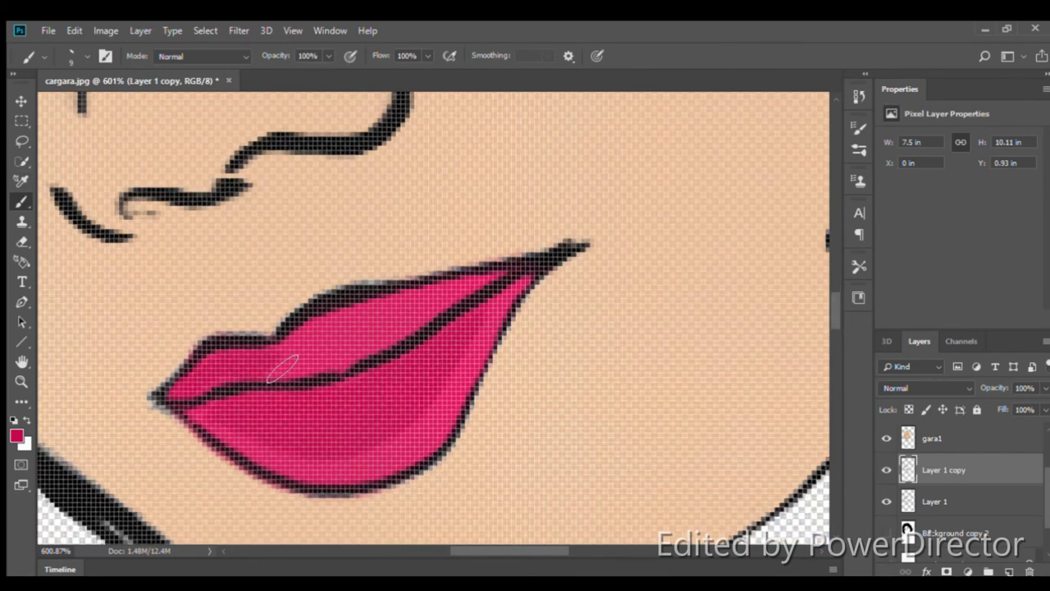
scroll(320, 328, down, 2)
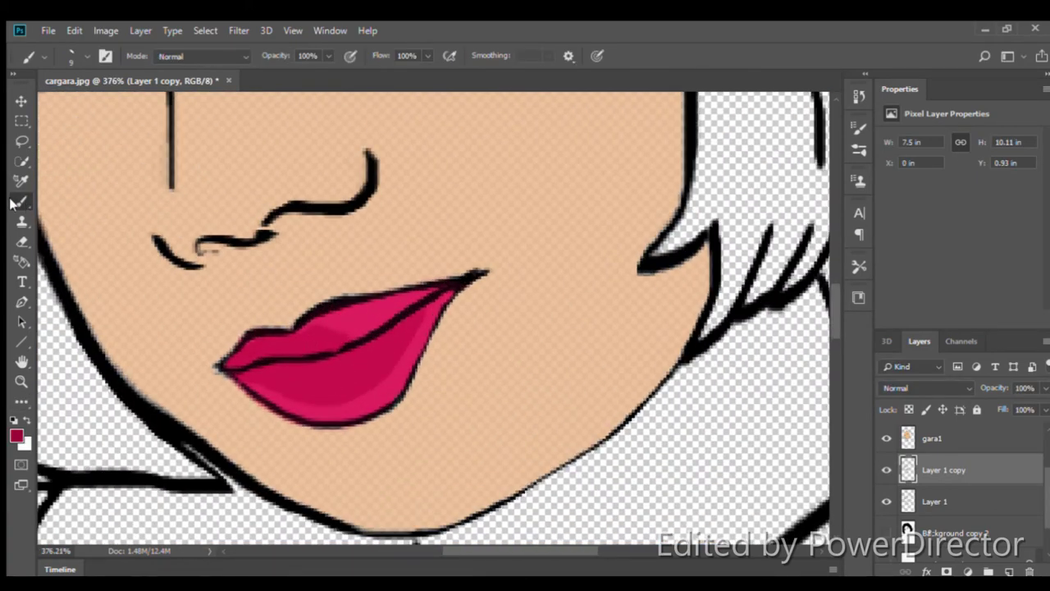
scroll(403, 306, up, 2)
mouse_move(353, 344)
mouse_down()
mouse_move(246, 375)
mouse_move(281, 328)
mouse_move(378, 300)
mouse_up()
key(ctrl+z)
drag(147, 368, 246, 353)
drag(353, 316, 476, 262)
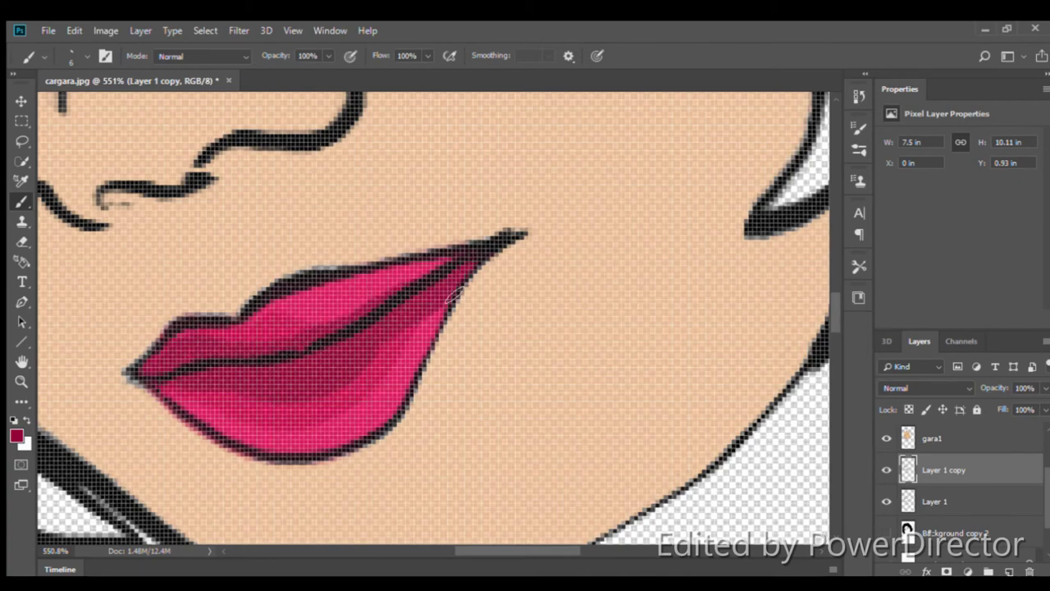
scroll(437, 469, down, 3)
scroll(533, 407, up, 2)
scroll(484, 469, up, 1)
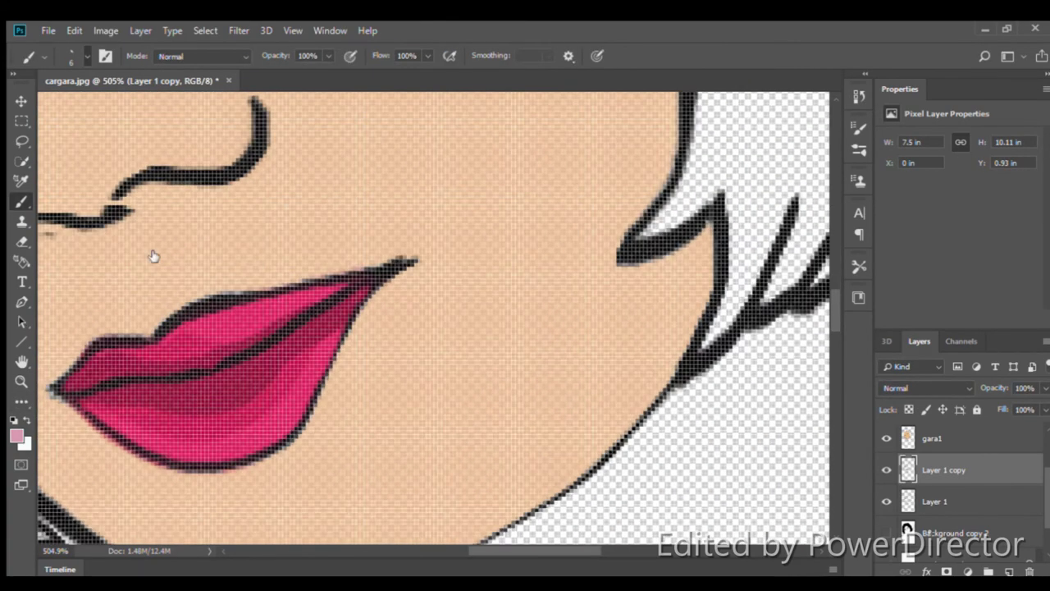
scroll(492, 459, down, 3)
scroll(492, 364, up, 2)
click(935, 502)
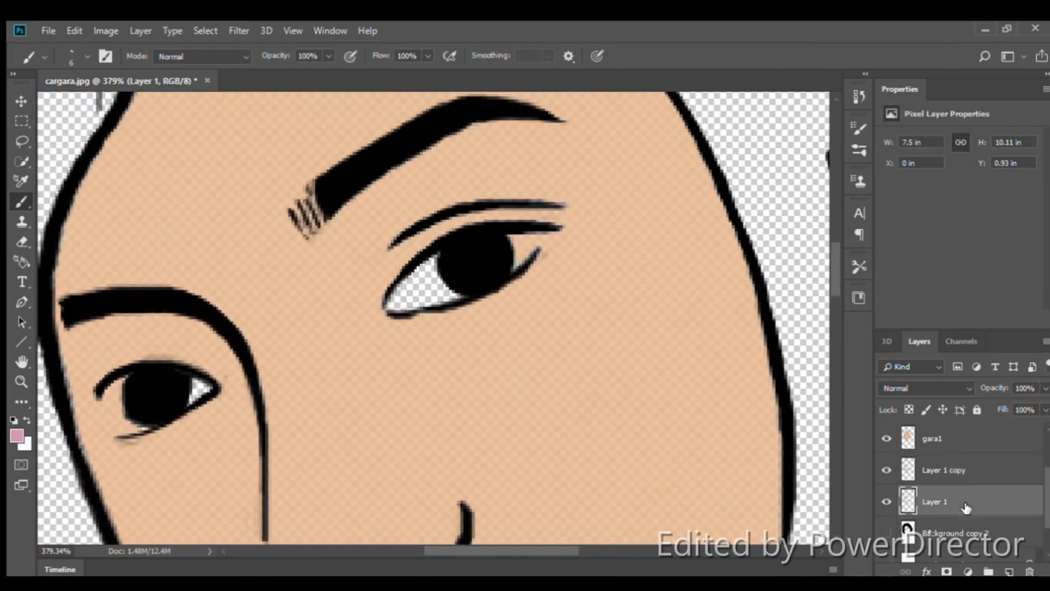
Duplicate Layer 1 and paint the eye whites in white
scroll(962, 497, up, 1)
key(ctrl+j)
key(d)
key(x)
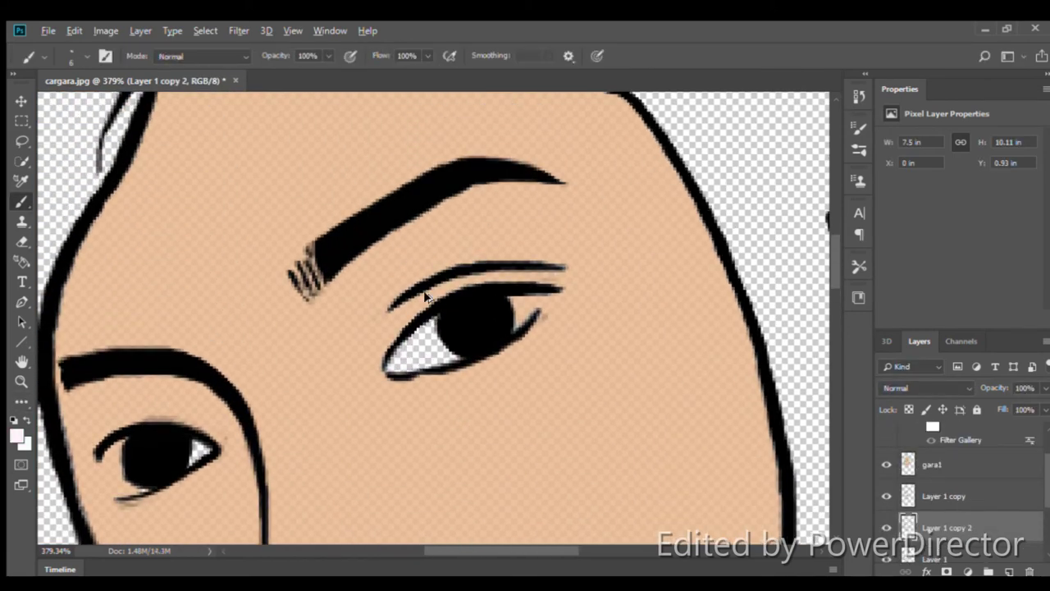
scroll(432, 328, up, 3)
drag(474, 405, 374, 413)
Select the gara1 layer, then make Layer 1 the active layer
scroll(633, 309, down, 2)
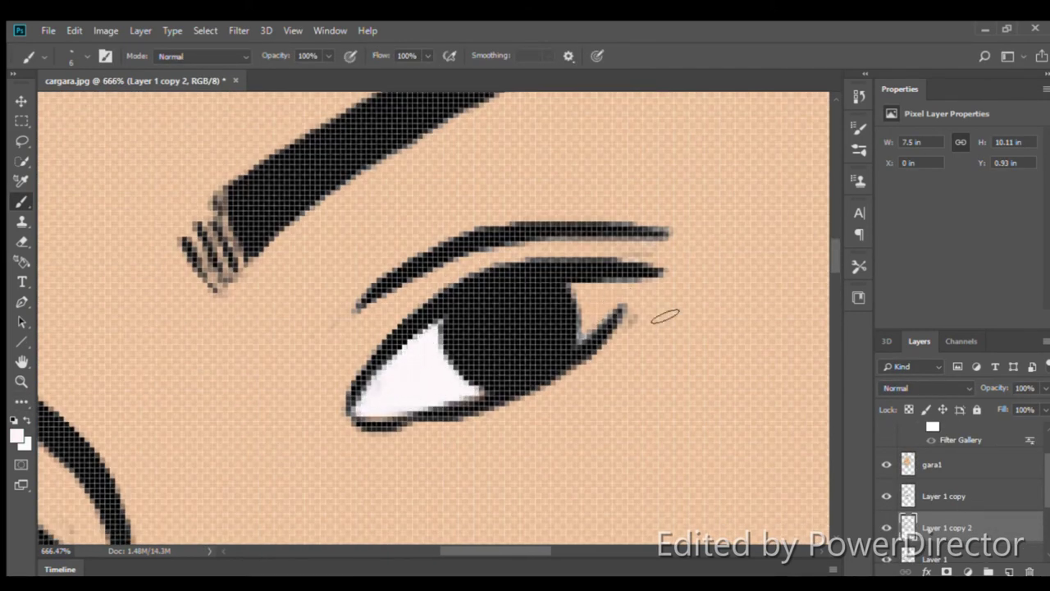
scroll(664, 312, down, 2)
scroll(432, 320, down, 2)
scroll(433, 320, up, 1)
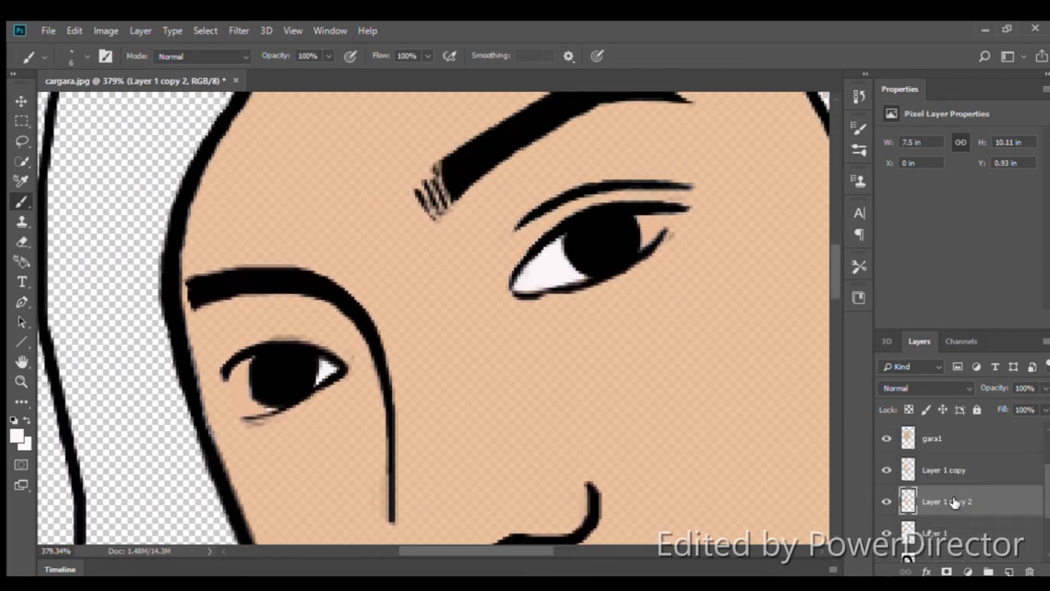
click(932, 514)
scroll(399, 362, up, 2)
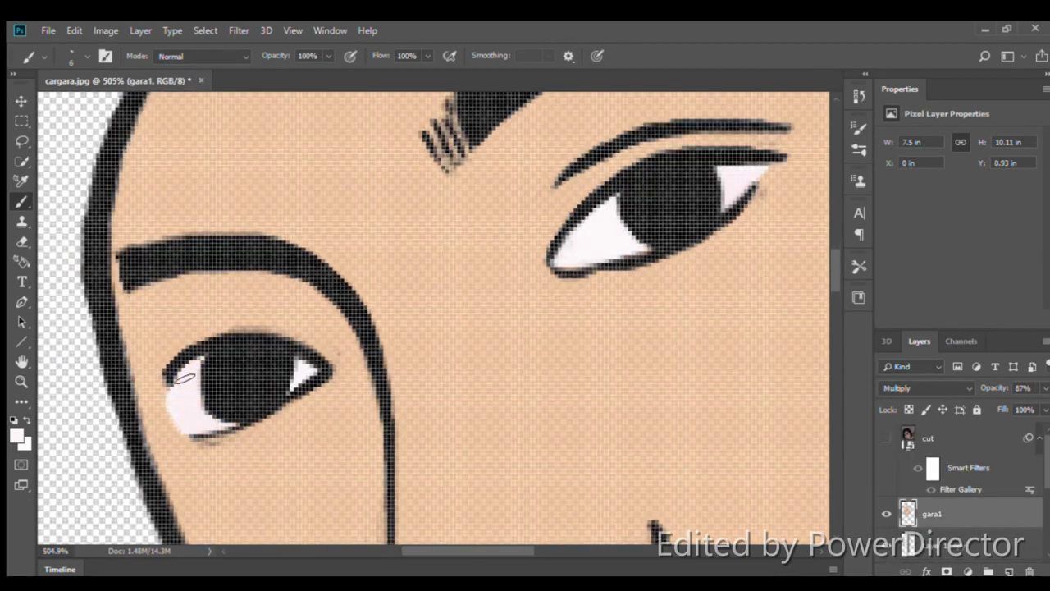
scroll(184, 377, down, 4)
scroll(184, 377, up, 1)
scroll(960, 492, up, 1)
click(910, 537)
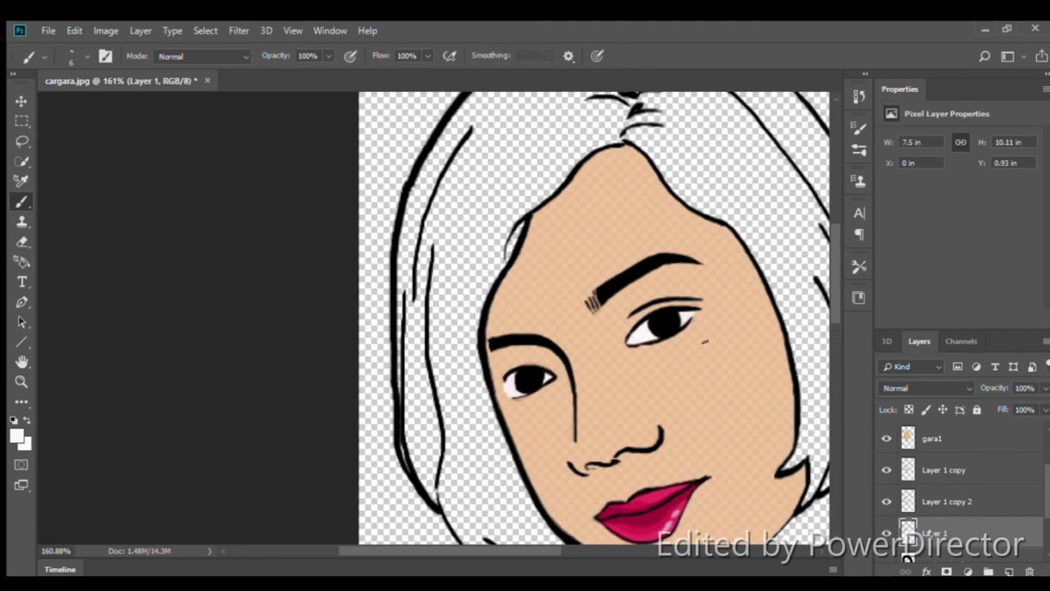
Duplicate Layer 1 and paint maroon over the right side of the hair
key(ctrl+j)
drag(602, 174, 677, 311)
key(ctrl+z)
key(alt)
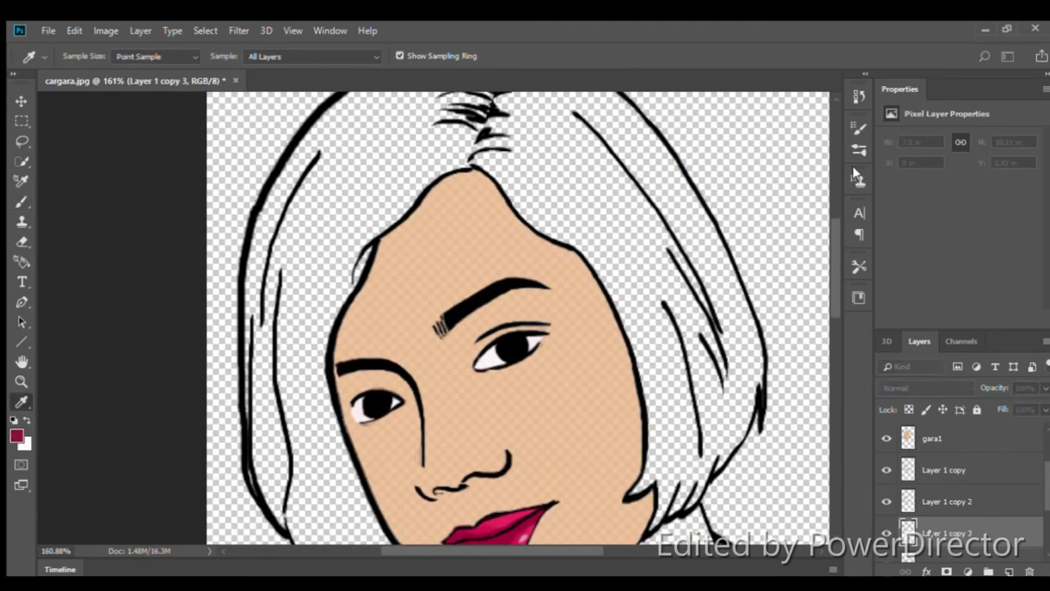
mouse_move(558, 197)
mouse_down()
mouse_move(631, 255)
mouse_move(722, 410)
mouse_move(635, 235)
mouse_up()
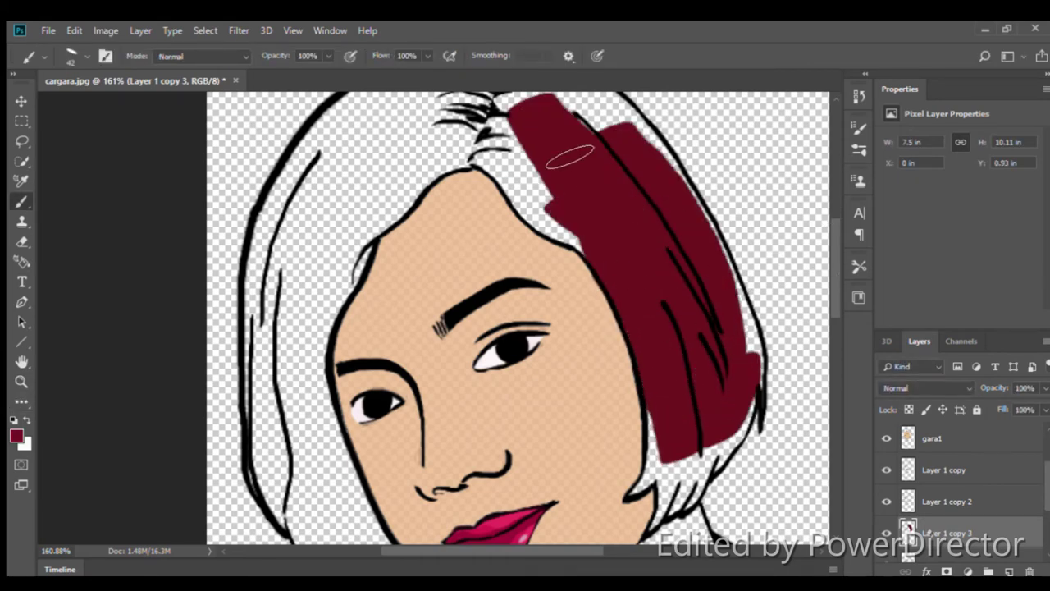
Extend the maroon leftward across the hair and fill its white gaps with a smaller brush
scroll(636, 235, up, 2)
drag(516, 175, 574, 286)
scroll(574, 287, up, 3)
drag(492, 222, 326, 200)
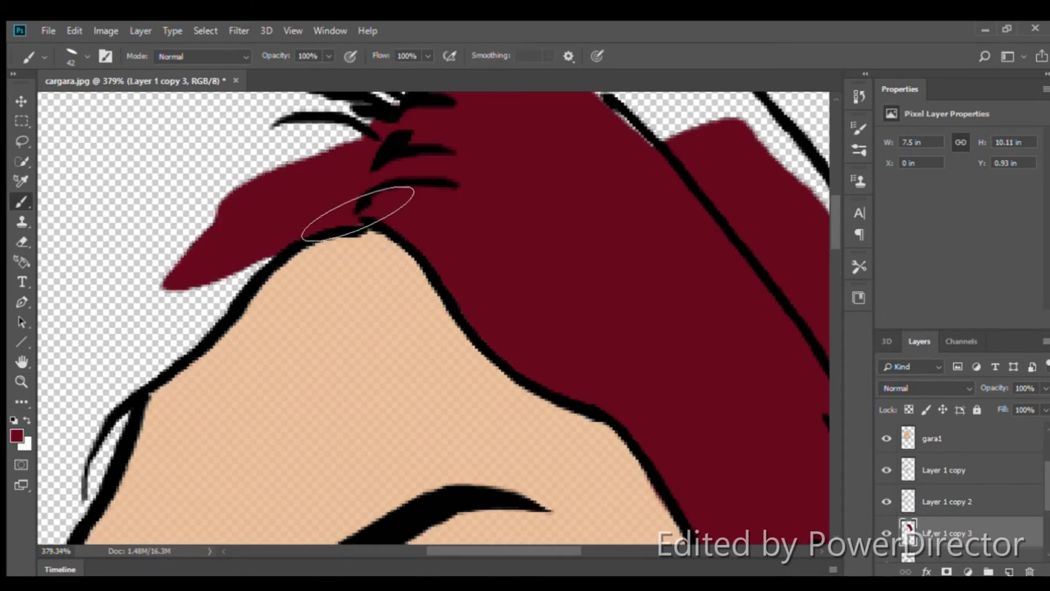
scroll(325, 200, up, 2)
scroll(574, 386, down, 5)
scroll(353, 349, down, 5)
drag(468, 445, 504, 445)
scroll(503, 445, up, 1)
key(bracketleft)
key(bracketleft)
key(bracketleft)
scroll(464, 368, down, 1)
scroll(69, 277, up, 4)
scroll(317, 118, up, 3)
drag(317, 118, 417, 368)
Fill the transparent gap at the hair's lower edge with maroon
scroll(416, 368, up, 1)
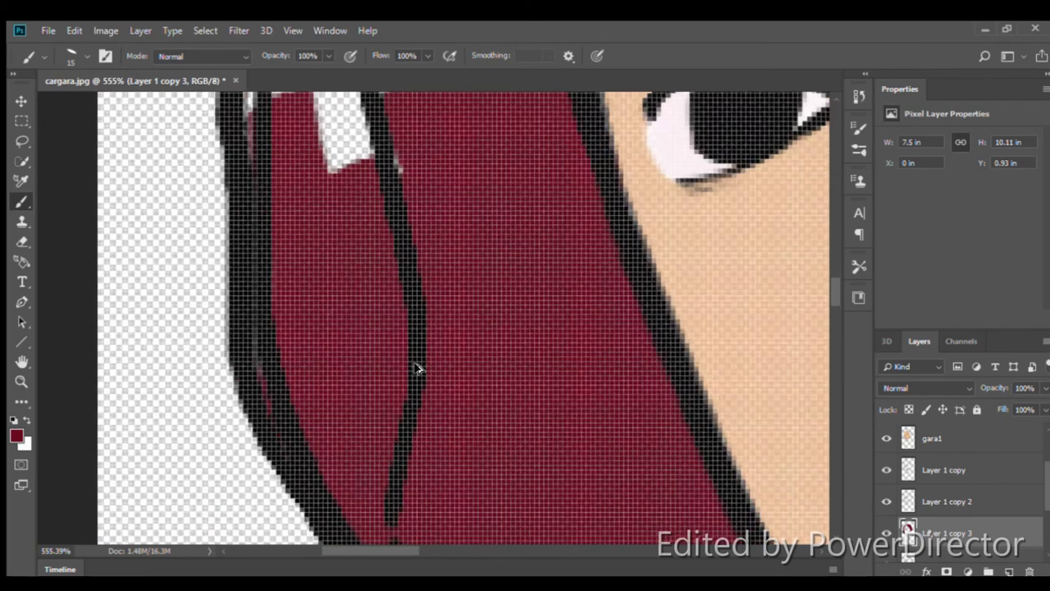
scroll(417, 369, down, 3)
scroll(323, 441, up, 2)
scroll(328, 442, up, 2)
scroll(423, 482, up, 2)
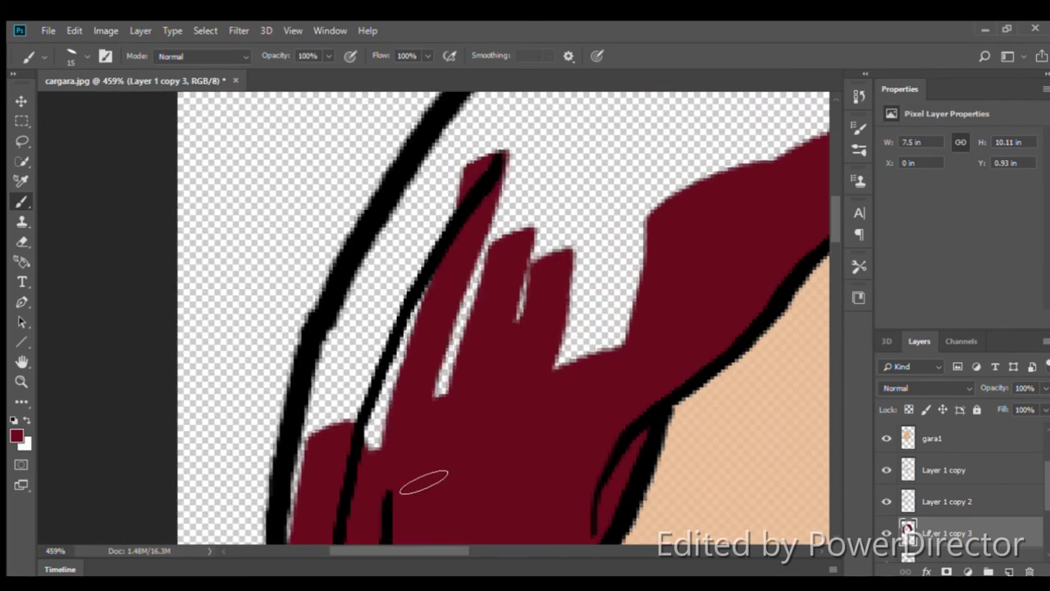
scroll(340, 375, down, 2)
scroll(640, 218, up, 1)
scroll(386, 398, up, 2)
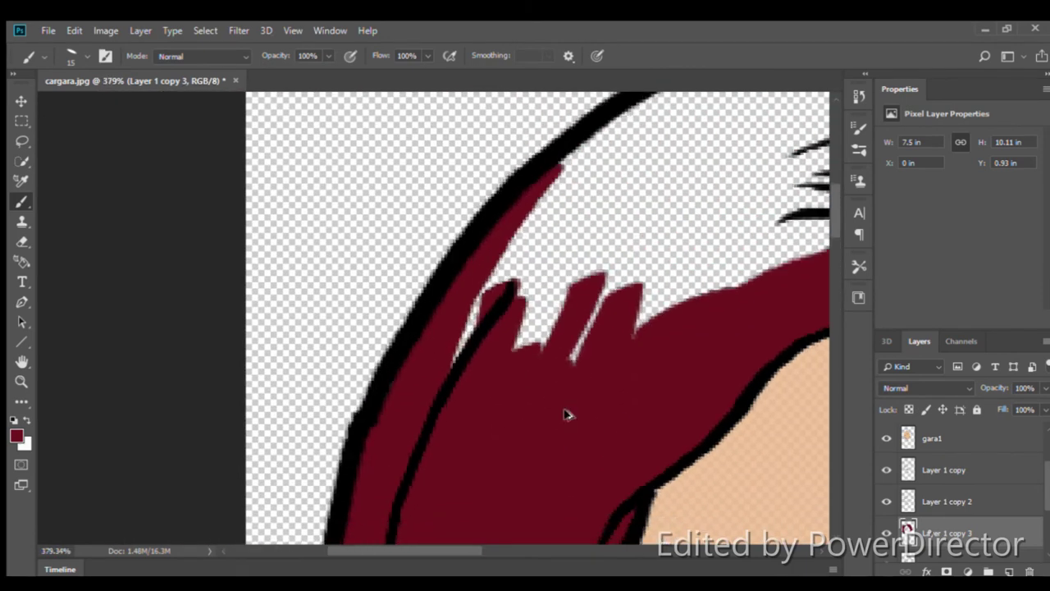
scroll(566, 414, down, 4)
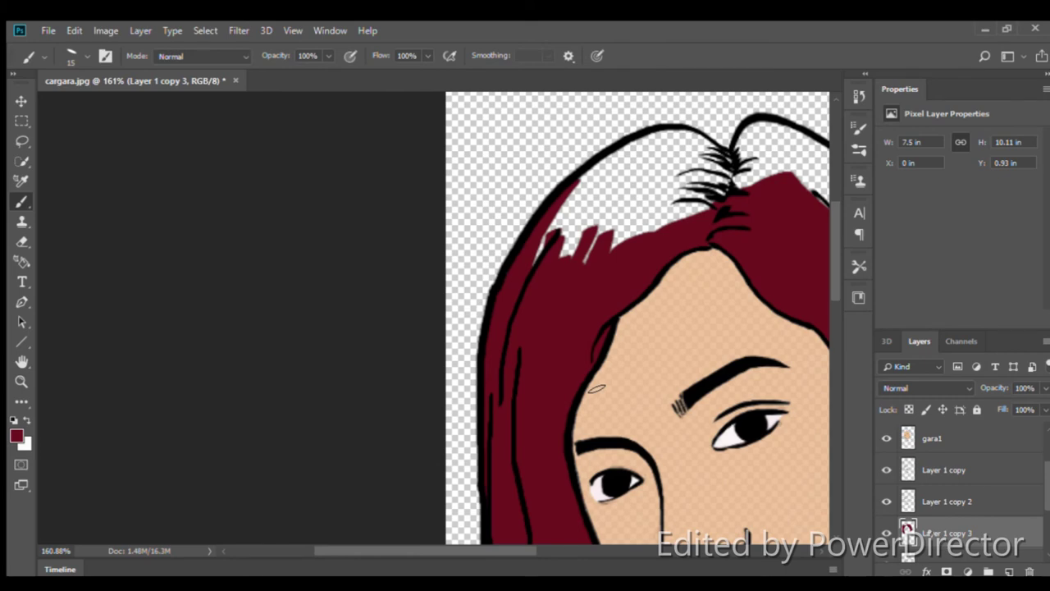
scroll(596, 388, down, 2)
scroll(615, 423, up, 3)
scroll(508, 262, up, 3)
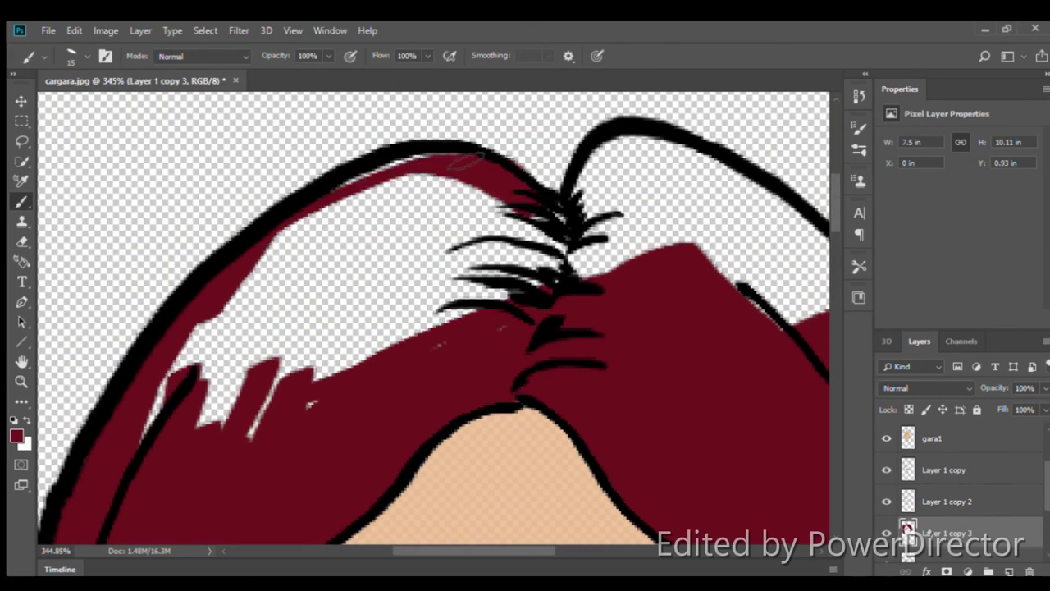
scroll(525, 246, up, 1)
scroll(574, 328, right, 3)
scroll(633, 462, right, 3)
scroll(632, 462, down, 2)
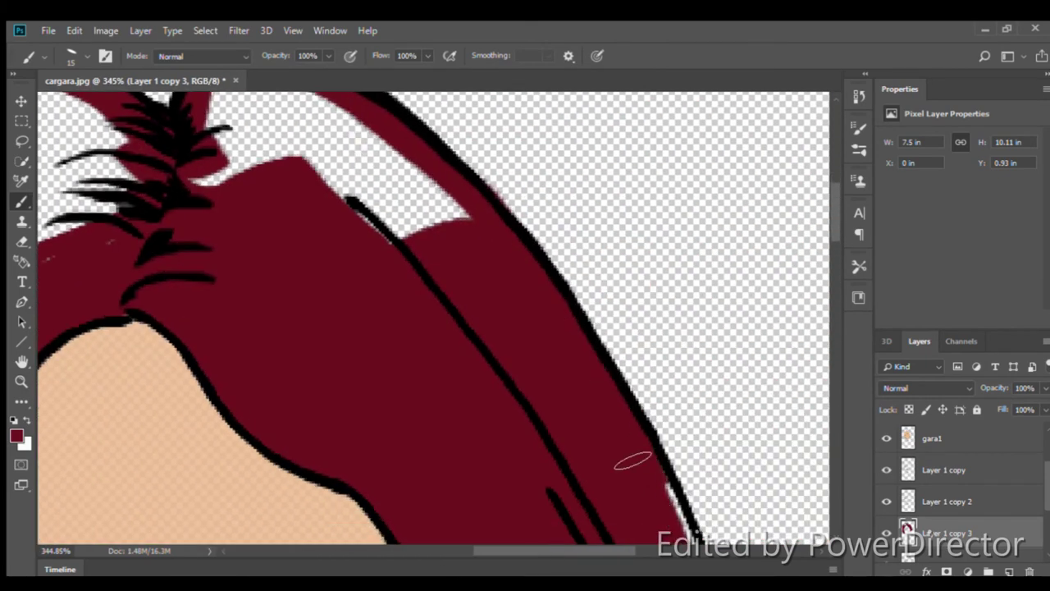
scroll(632, 462, down, 5)
scroll(713, 482, down, 3)
scroll(727, 382, down, 2)
scroll(560, 407, down, 1)
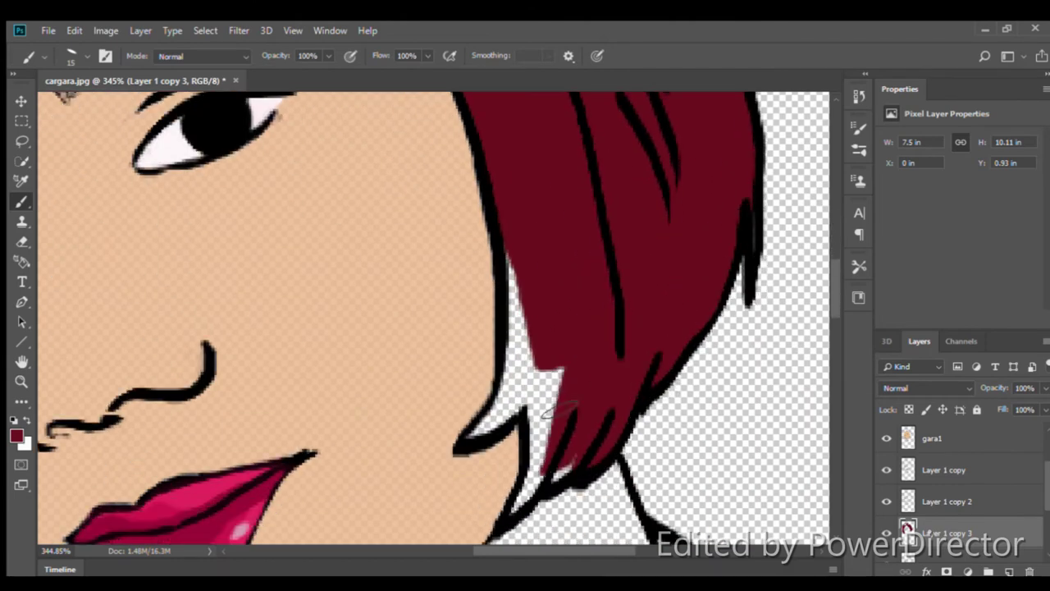
drag(560, 410, 539, 254)
Cover the white patch near the hair top, then paint the neck in sampled skin tone
scroll(534, 382, down, 3)
scroll(495, 138, up, 2)
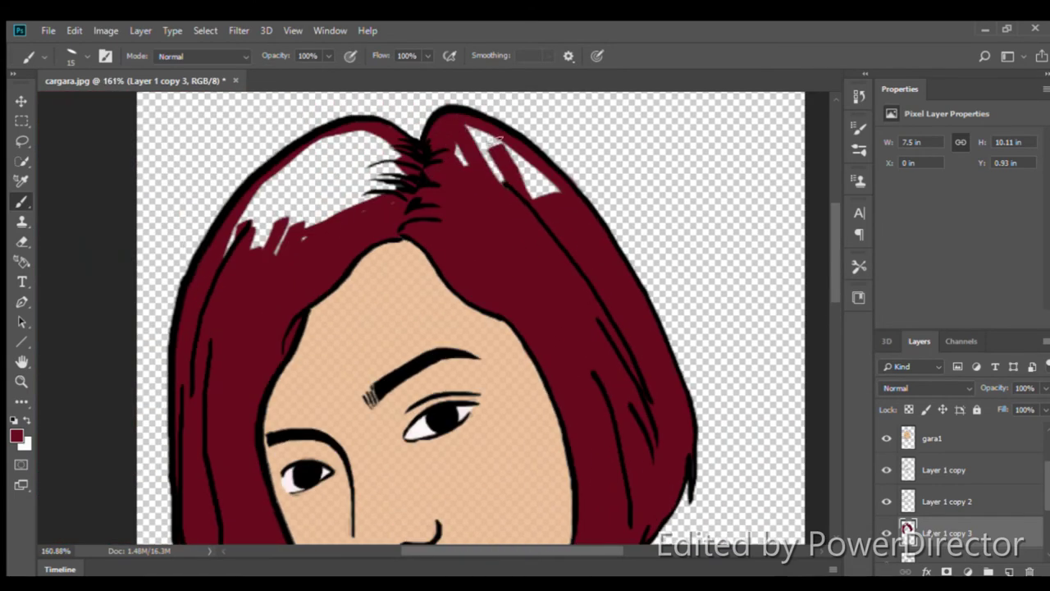
key(])
drag(393, 169, 374, 143)
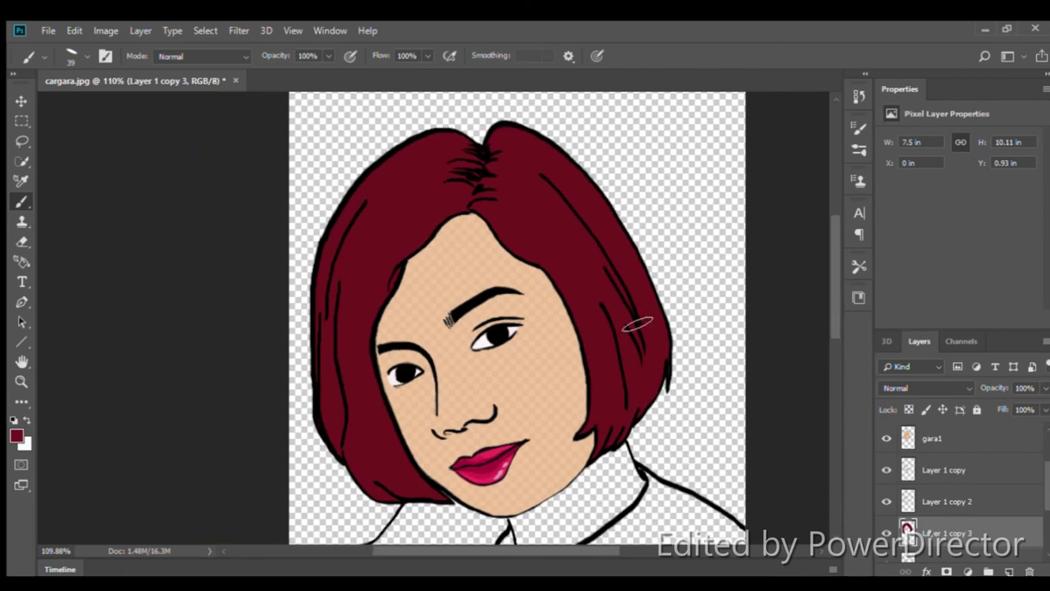
alt+click(492, 385)
mouse_move(517, 525)
mouse_down()
mouse_move(558, 509)
mouse_move(590, 476)
mouse_move(598, 448)
mouse_up()
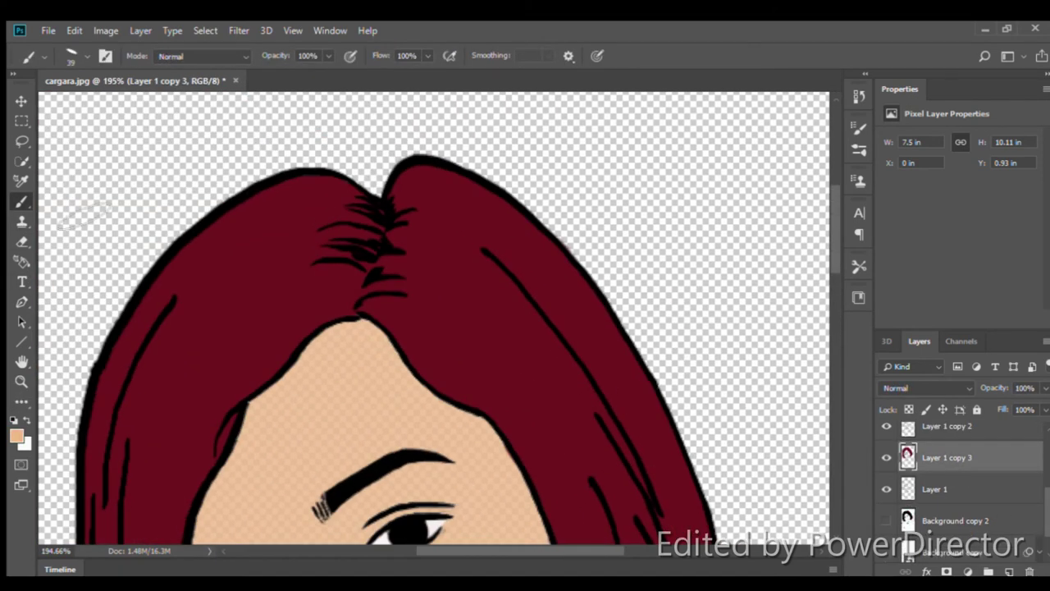
Paint a darker red shadow across the top and down the right side of the hair
key(b)
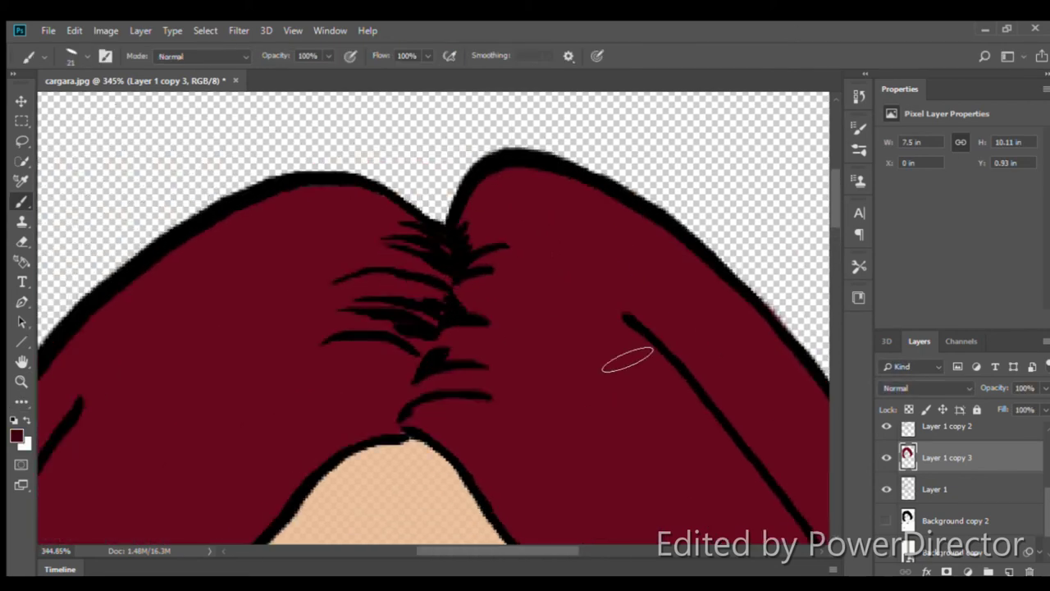
drag(488, 185, 537, 193)
scroll(537, 193, down, 5)
mouse_move(574, 344)
mouse_down()
mouse_move(689, 435)
mouse_move(767, 286)
mouse_move(780, 301)
mouse_up()
scroll(570, 172, up, 3)
scroll(767, 285, up, 2)
scroll(780, 300, up, 2)
scroll(703, 312, up, 3)
Darken the right side of the hair and the area around the parting
mouse_move(696, 300)
mouse_down()
mouse_move(539, 293)
mouse_move(429, 237)
mouse_up()
scroll(550, 117, up, 2)
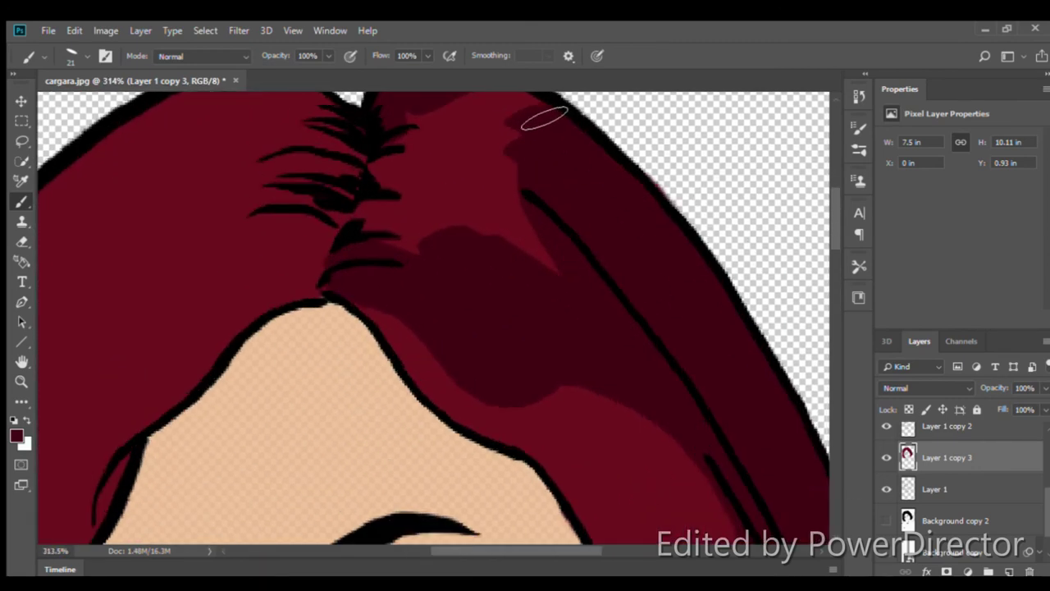
scroll(684, 377, down, 3)
scroll(439, 162, up, 3)
mouse_move(439, 163)
mouse_down()
mouse_move(452, 206)
mouse_move(523, 301)
mouse_up()
scroll(522, 300, down, 2)
Shade the left side of the hair darker, extending down toward the chin
drag(371, 145, 271, 246)
mouse_move(336, 132)
mouse_down()
mouse_move(328, 172)
mouse_move(246, 320)
mouse_up()
drag(246, 255, 238, 369)
scroll(297, 245, down, 2)
mouse_move(297, 246)
mouse_down()
mouse_move(281, 347)
mouse_move(293, 429)
mouse_move(372, 470)
mouse_up()
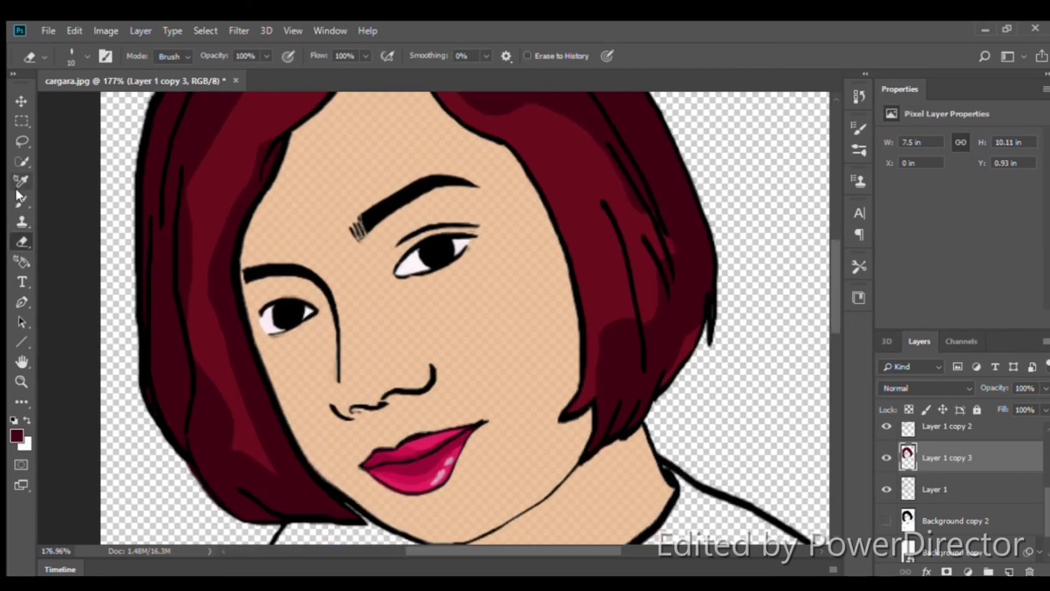
scroll(495, 309, down, 1)
scroll(495, 308, down, 1)
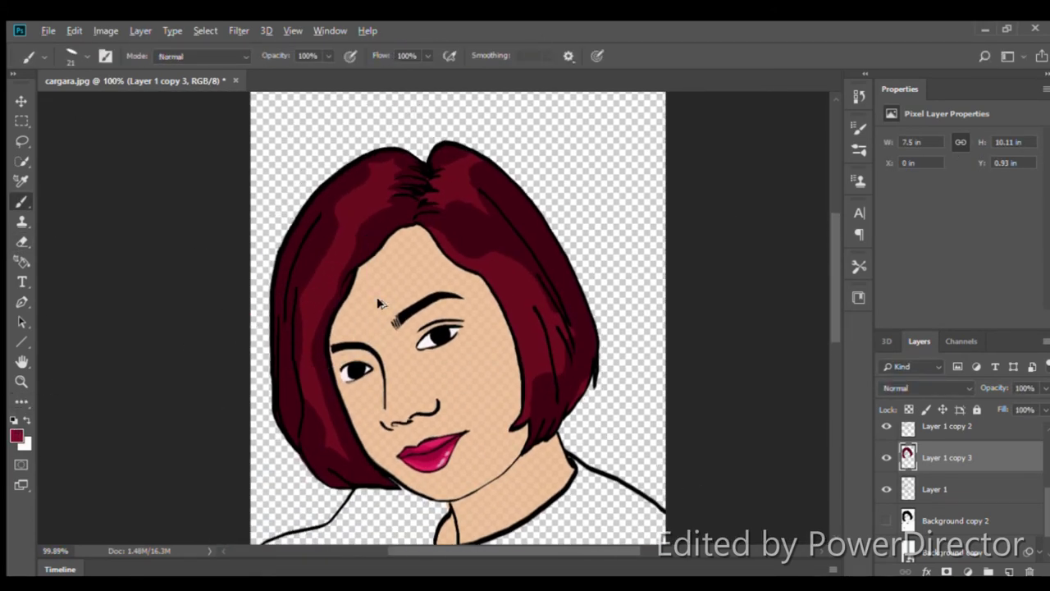
scroll(380, 226, up, 5)
scroll(356, 221, down, 1)
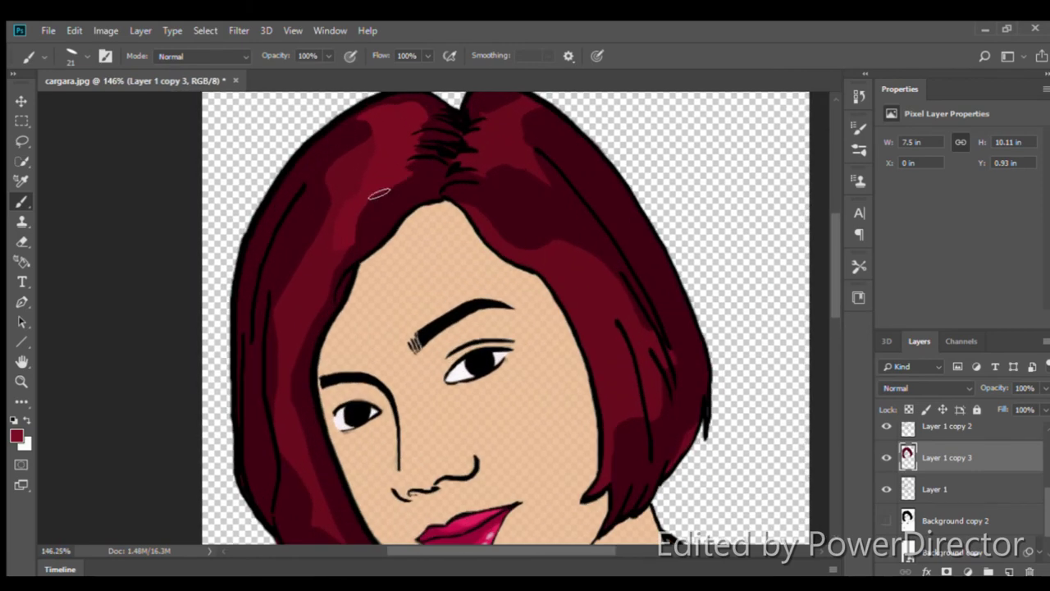
scroll(361, 228, down, 3)
scroll(433, 159, up, 4)
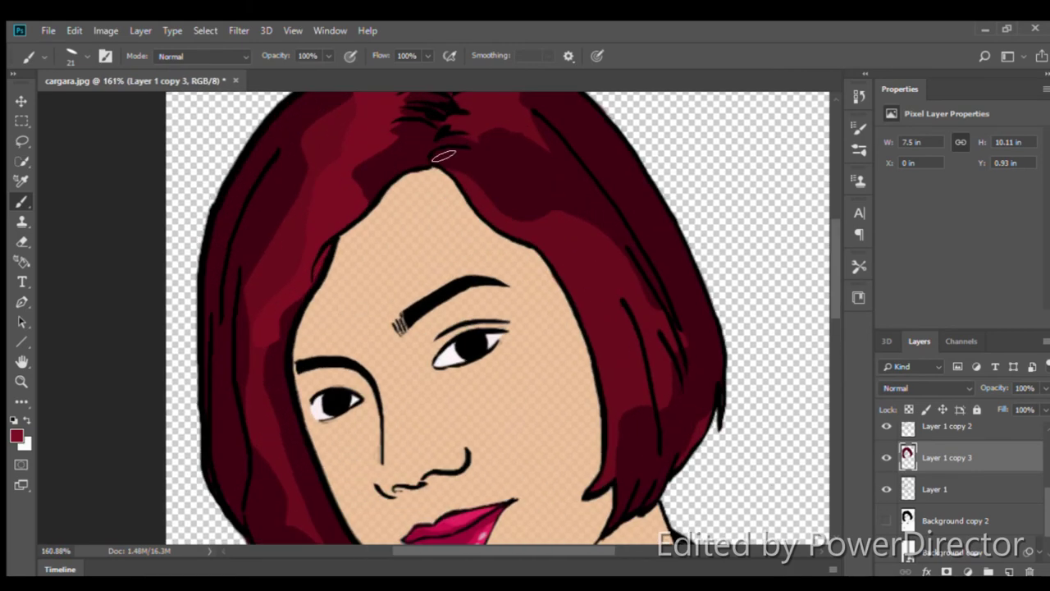
scroll(678, 415, down, 3)
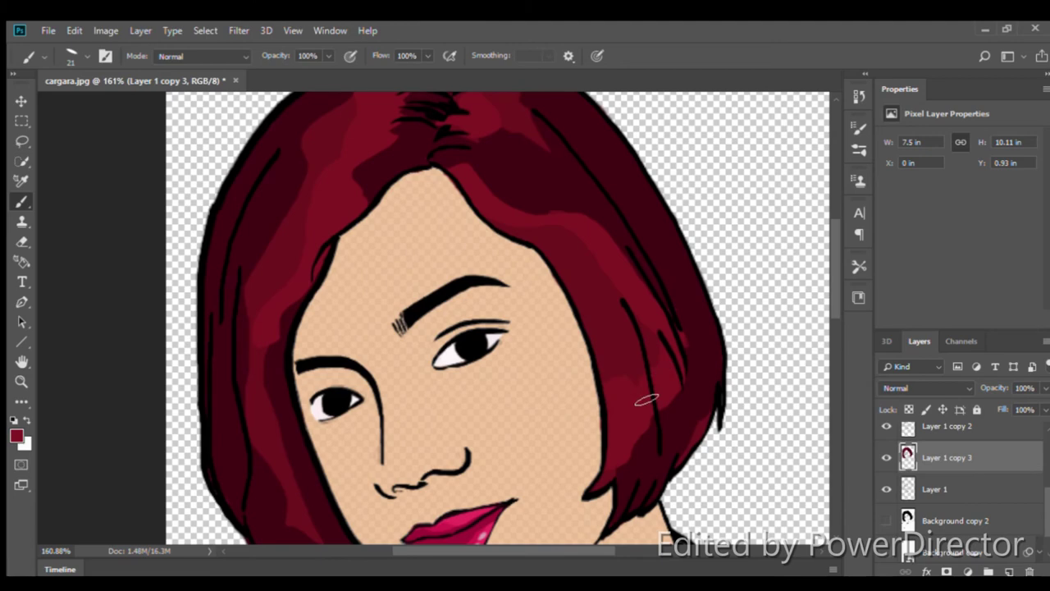
key(e)
scroll(598, 301, down, 3)
scroll(598, 300, down, 2)
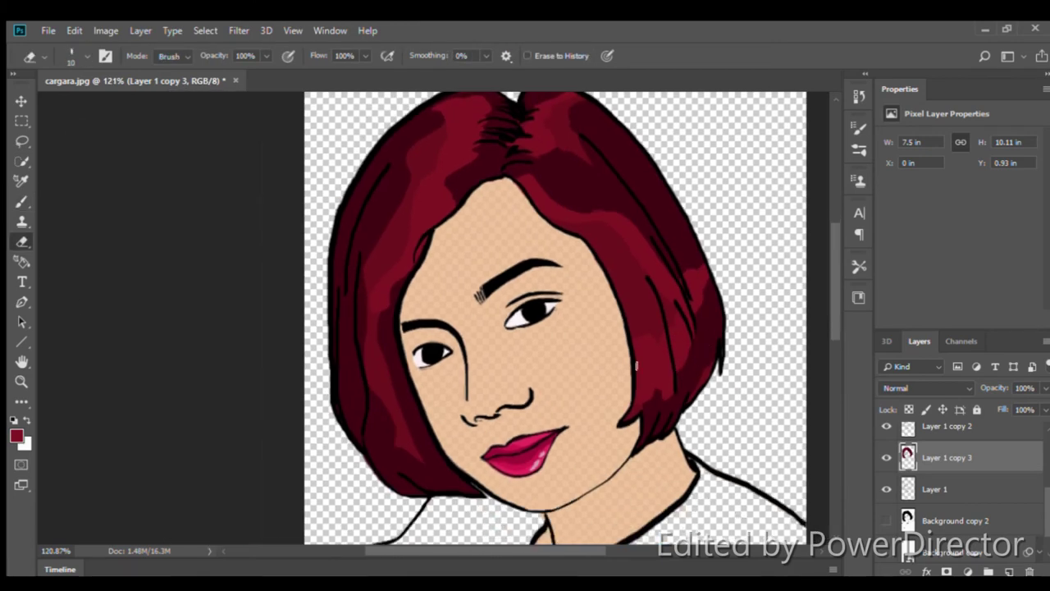
scroll(515, 194, down, 2)
scroll(627, 259, up, 5)
Sample a lighter red from the hair and paint a light-pink highlight streak
key(i)
click(628, 259)
key(b)
scroll(577, 187, up, 1)
mouse_move(488, 238)
mouse_down()
mouse_move(607, 240)
mouse_move(541, 215)
mouse_move(697, 394)
mouse_move(712, 542)
mouse_up()
scroll(541, 215, down, 3)
scroll(477, 184, up, 4)
scroll(574, 246, down, 2)
scroll(492, 246, down, 2)
scroll(452, 230, up, 2)
Add light-pink highlight streaks down the left hair and across its top
mouse_move(551, 194)
mouse_down()
mouse_move(414, 244)
mouse_move(378, 384)
mouse_up()
scroll(377, 384, down, 2)
scroll(394, 369, up, 2)
drag(410, 197, 379, 416)
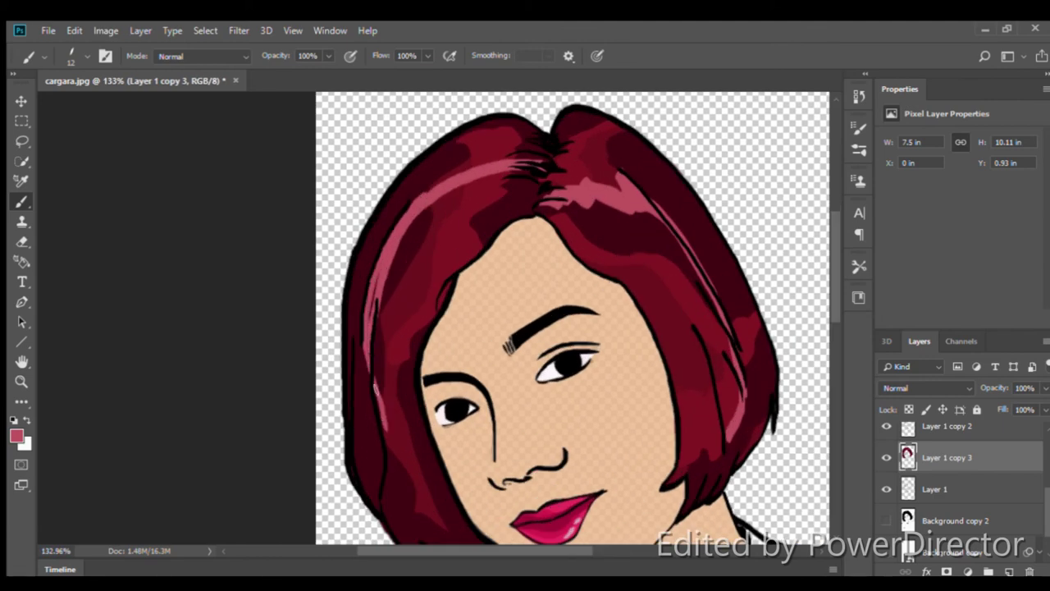
drag(462, 177, 414, 196)
scroll(414, 195, down, 2)
scroll(436, 131, up, 2)
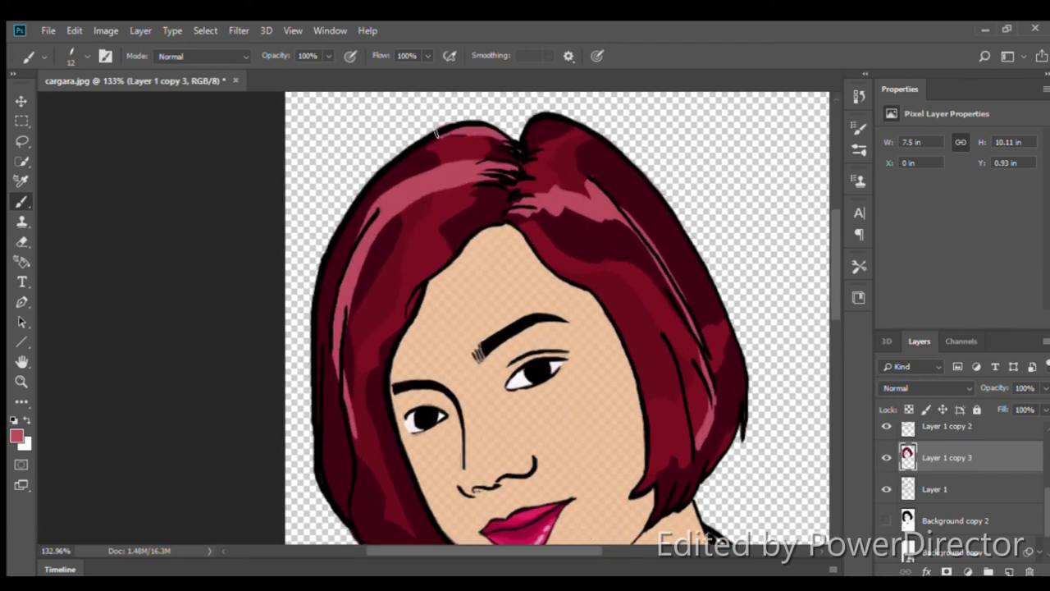
Erase the stray pink stroke at the top-left and add a small lower-left highlight
key(e)
drag(375, 152, 463, 123)
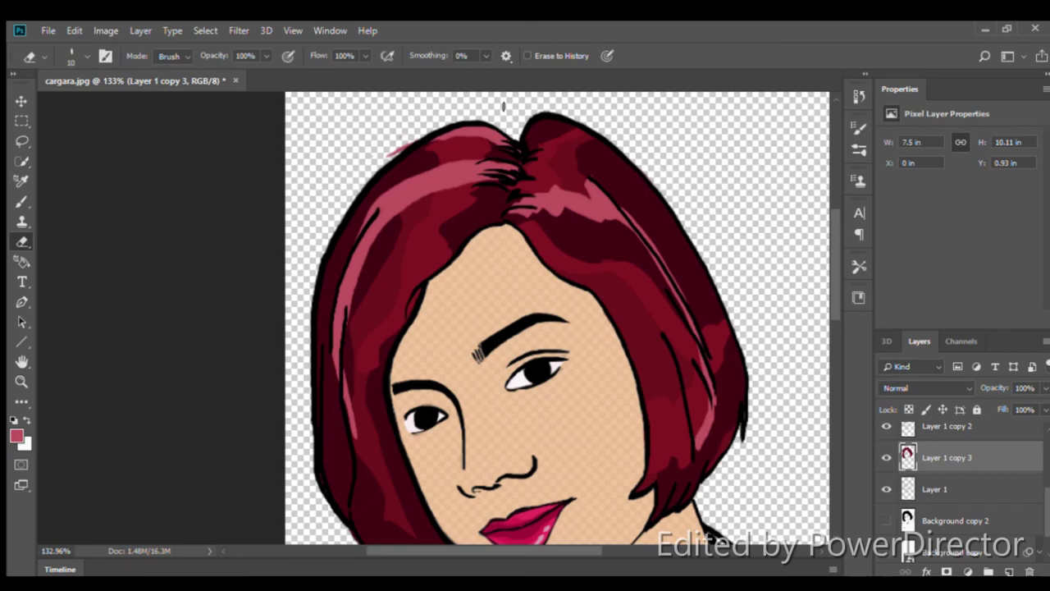
scroll(565, 285, down, 3)
key(b)
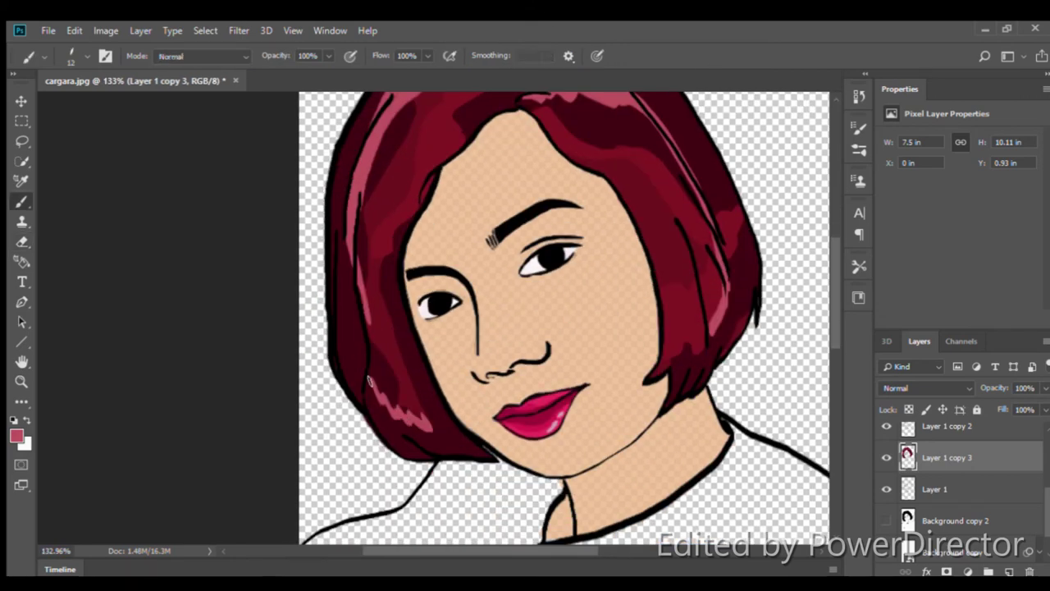
scroll(541, 509, down, 2)
scroll(541, 508, up, 2)
drag(517, 377, 489, 384)
scroll(474, 379, down, 3)
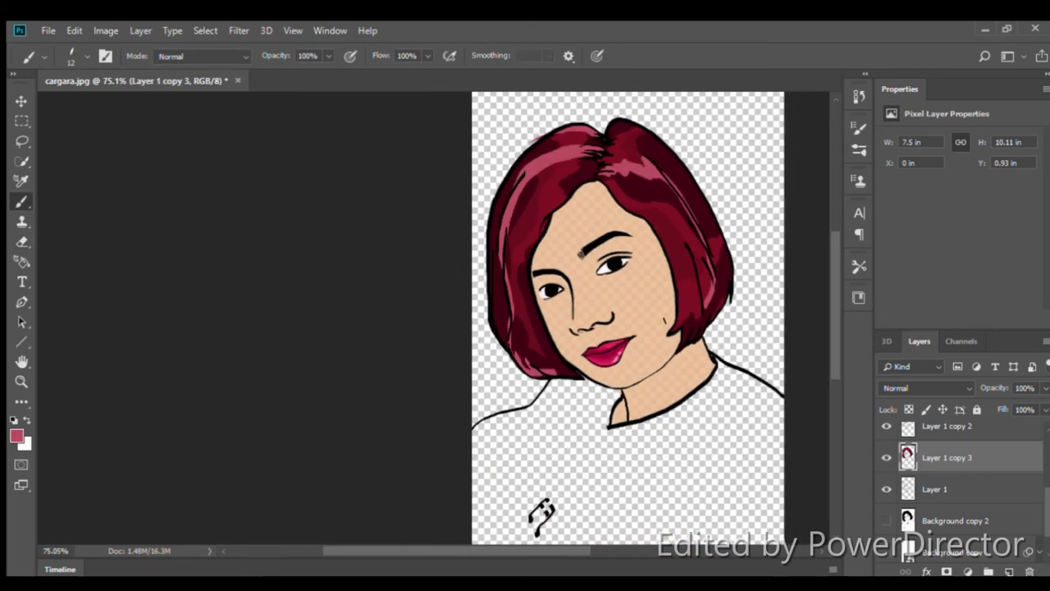
scroll(477, 217, up, 3)
Resample the dark red and paint it over highlights at the hair top
alt+click(478, 217)
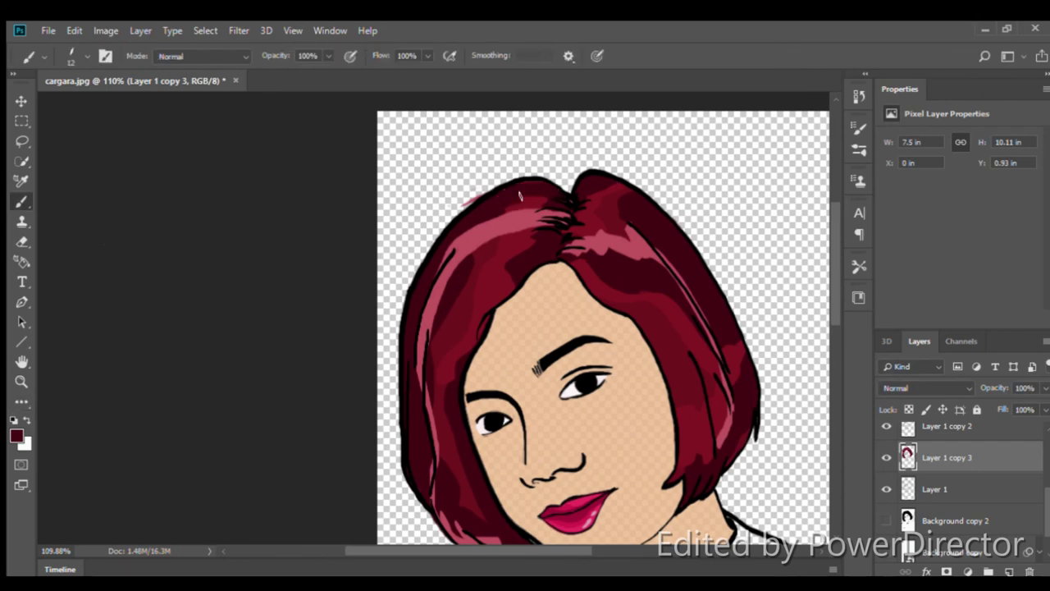
drag(520, 194, 465, 241)
key(e)
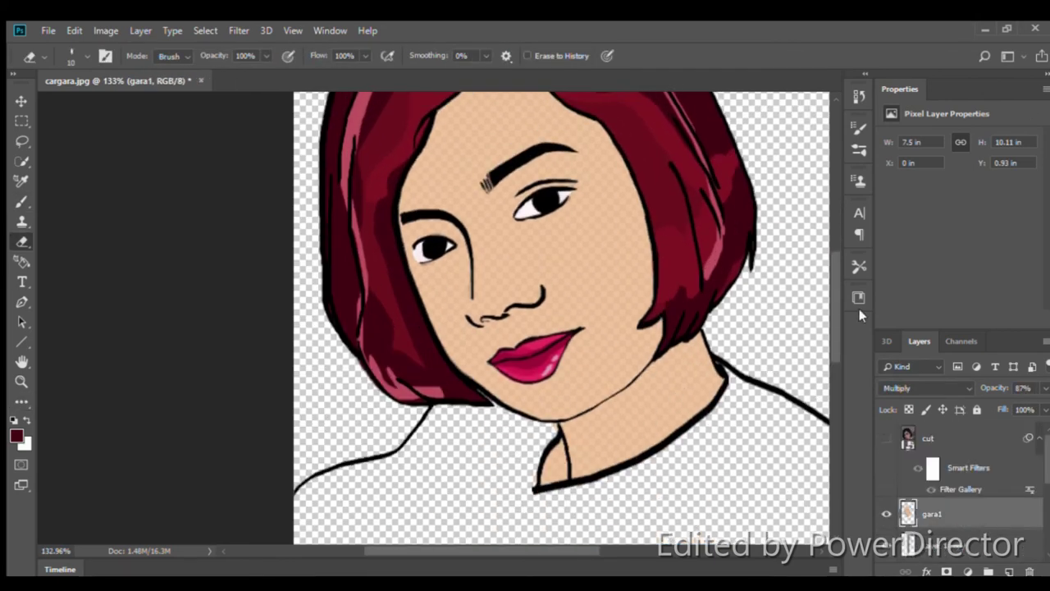
Sample a tan skin shade, shade the forehead hairline, and show the photo layer as reference
key(i)
click(541, 246)
key(b)
scroll(558, 138, up, 3)
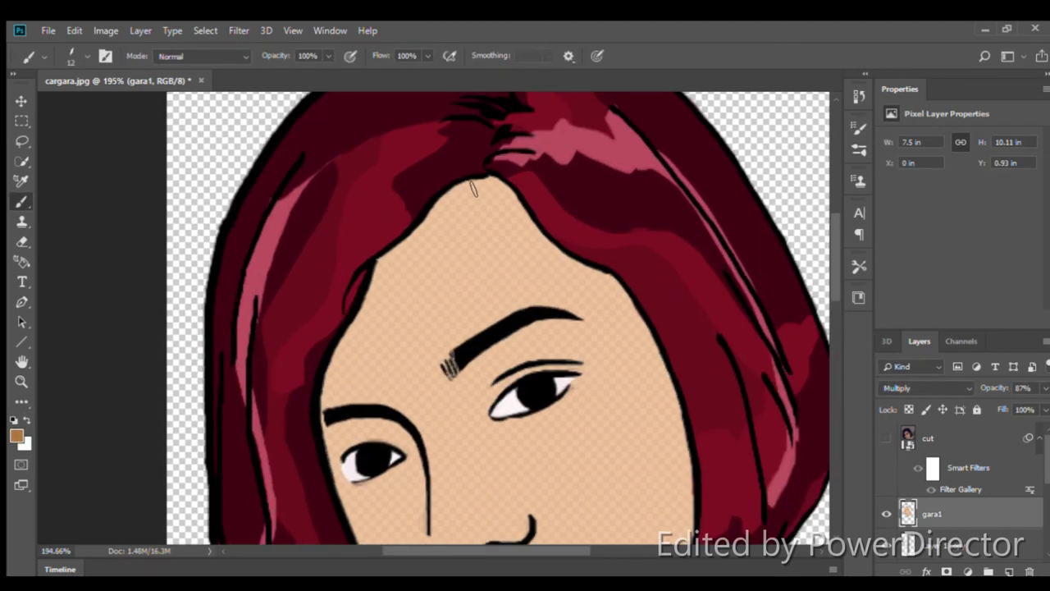
drag(471, 182, 592, 285)
click(886, 437)
scroll(60, 246, down, 1)
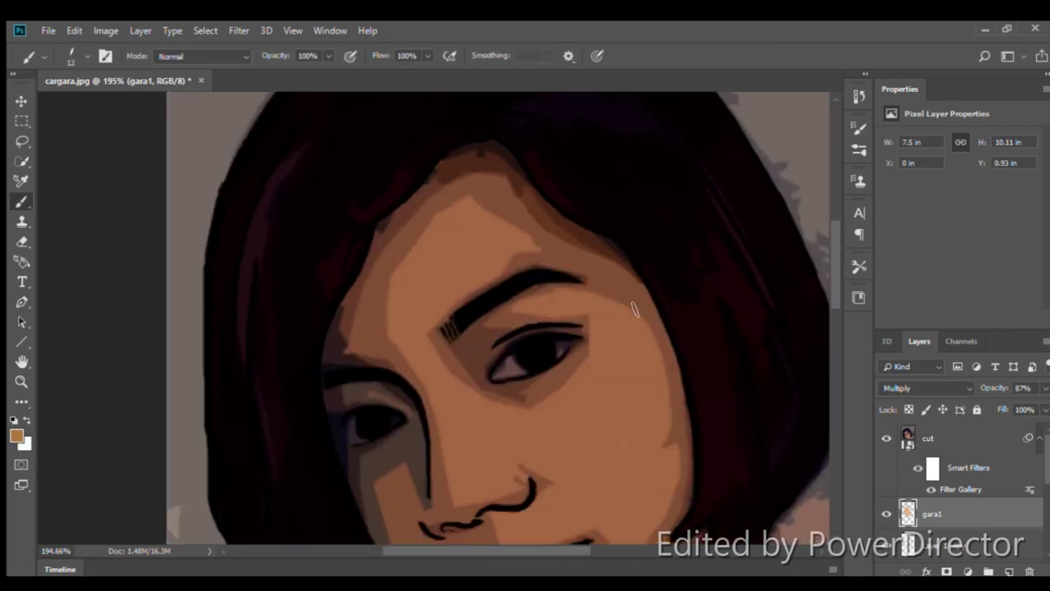
scroll(60, 246, down, 3)
Shade the eye socket, eyelid, left hairline, mouth-to-chin area, jaw and neck in darker brown
drag(528, 214, 493, 288)
drag(463, 233, 494, 238)
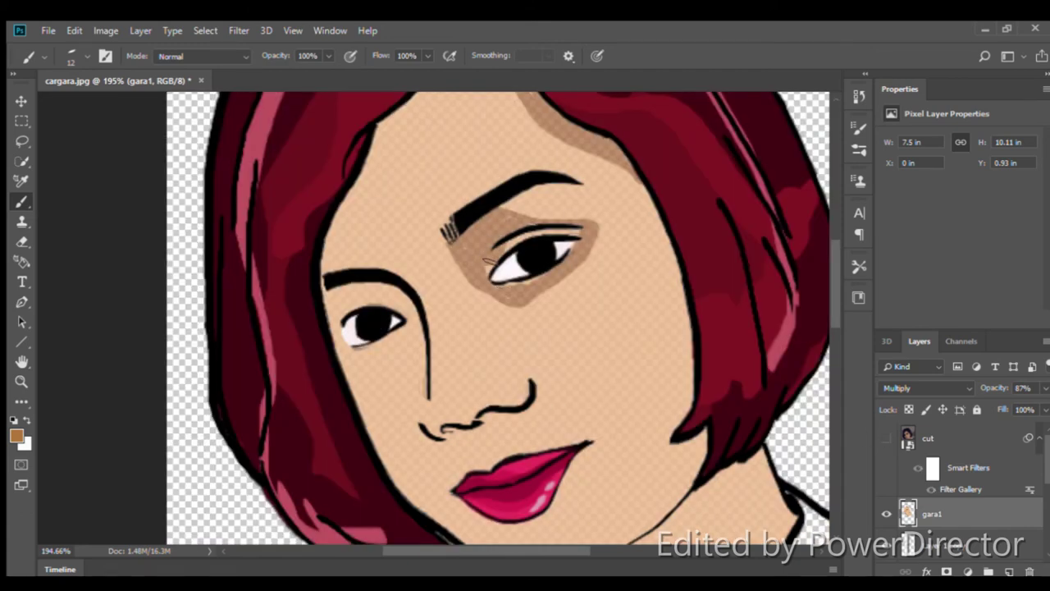
scroll(434, 262, down, 2)
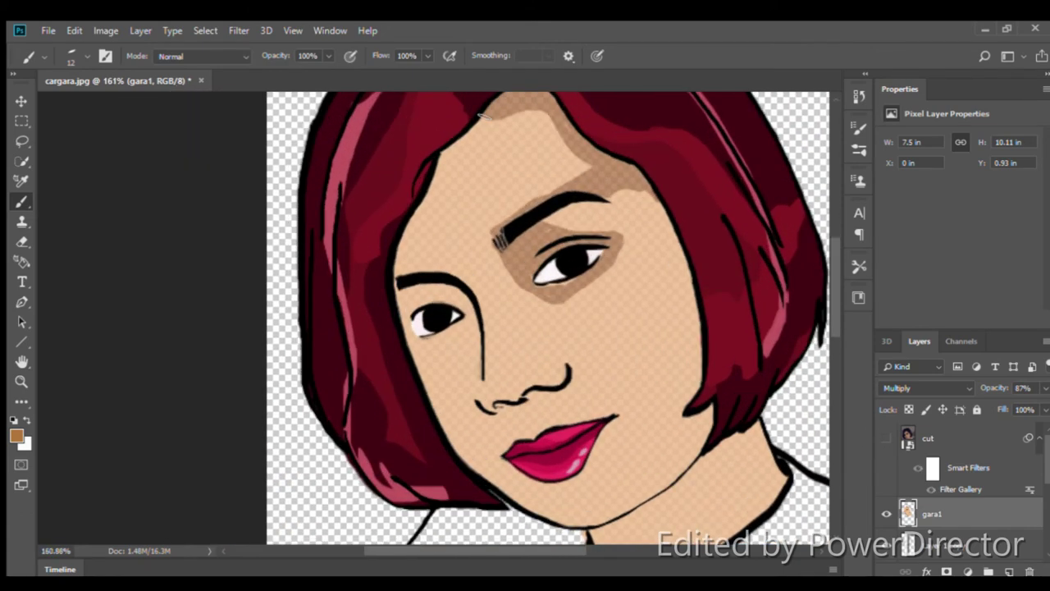
mouse_move(471, 123)
mouse_down()
mouse_move(410, 270)
mouse_move(439, 390)
mouse_up()
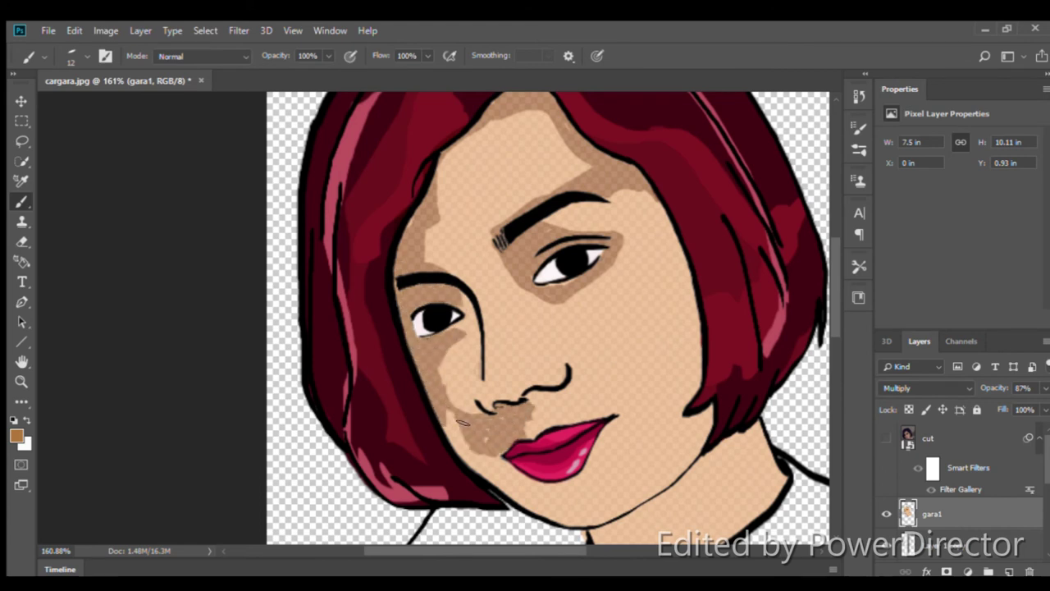
drag(466, 423, 486, 439)
drag(622, 506, 537, 484)
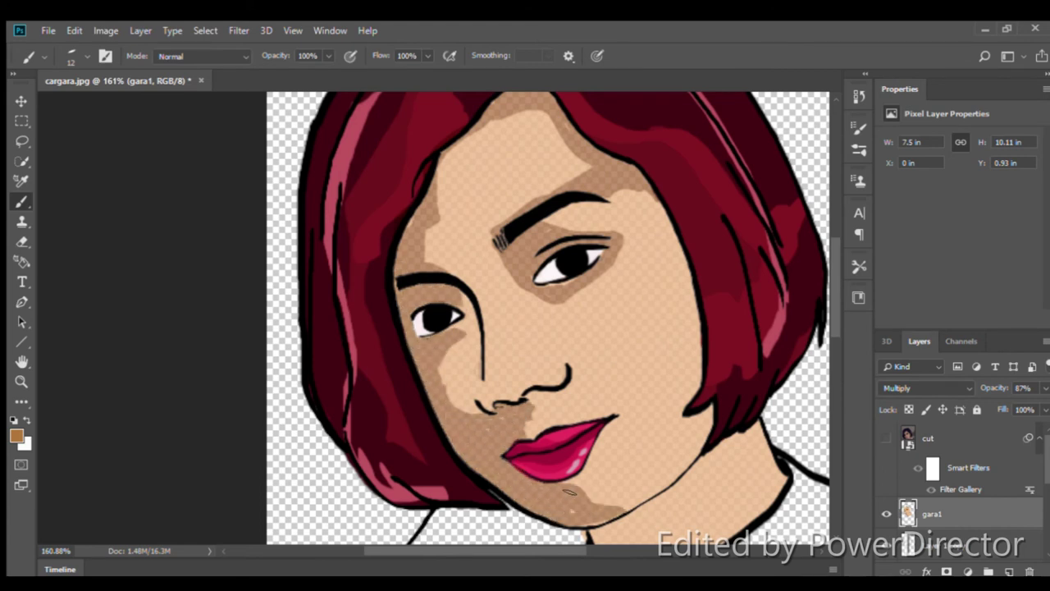
Clean up stray shading, recentre the portrait, and repaint the shadow along the left jawline
scroll(564, 498, down, 2)
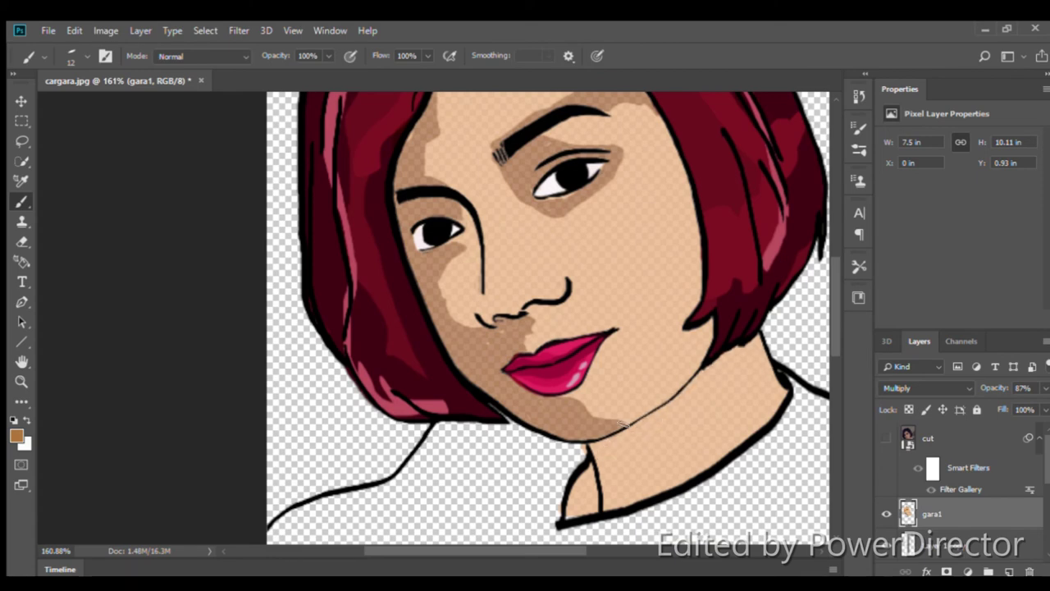
scroll(640, 427, up, 3)
scroll(611, 452, down, 2)
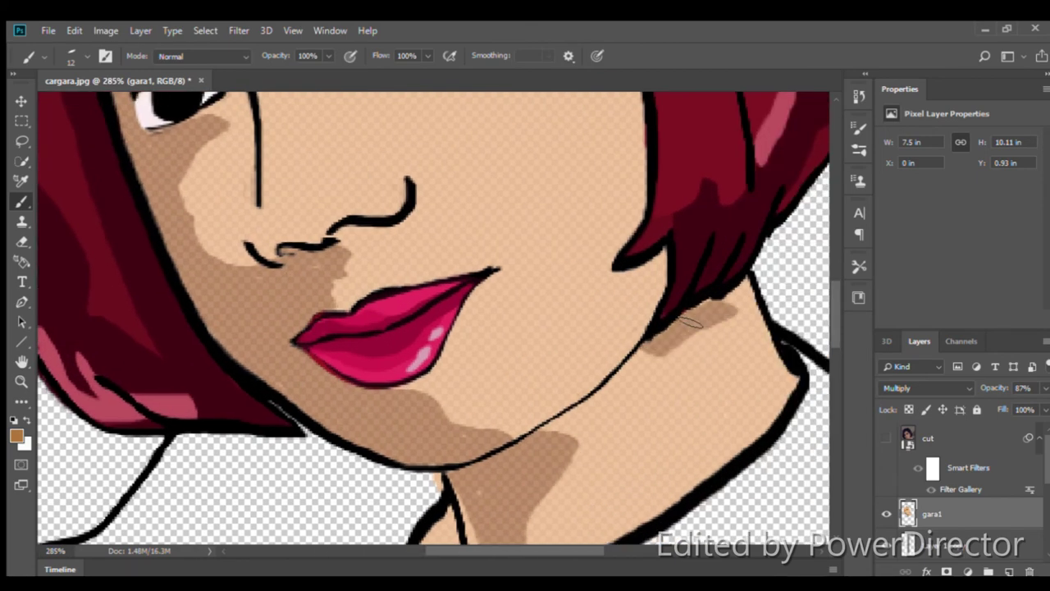
scroll(646, 316, down, 1)
scroll(646, 316, up, 2)
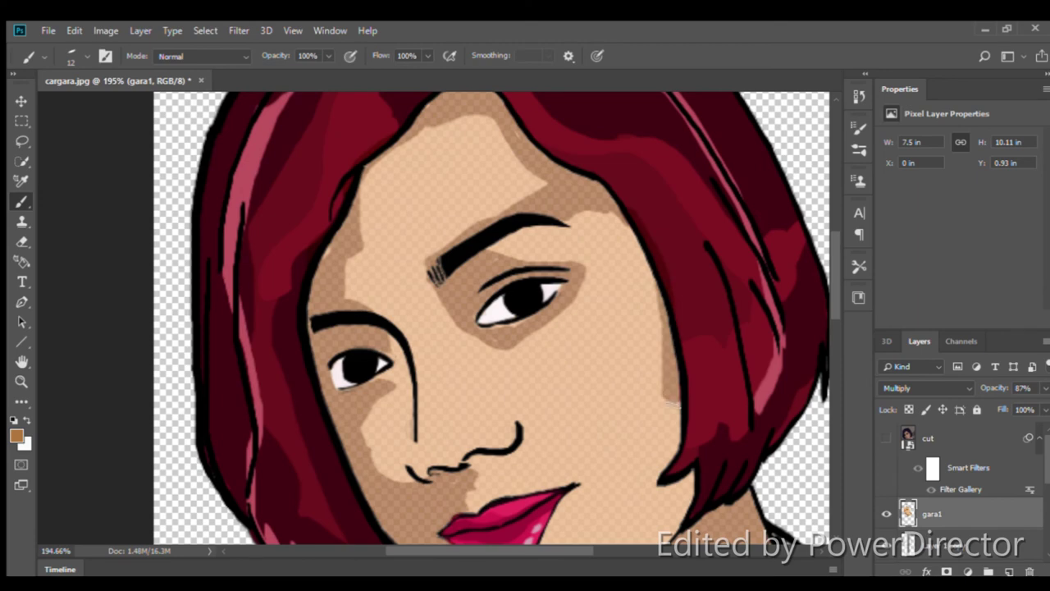
key(e)
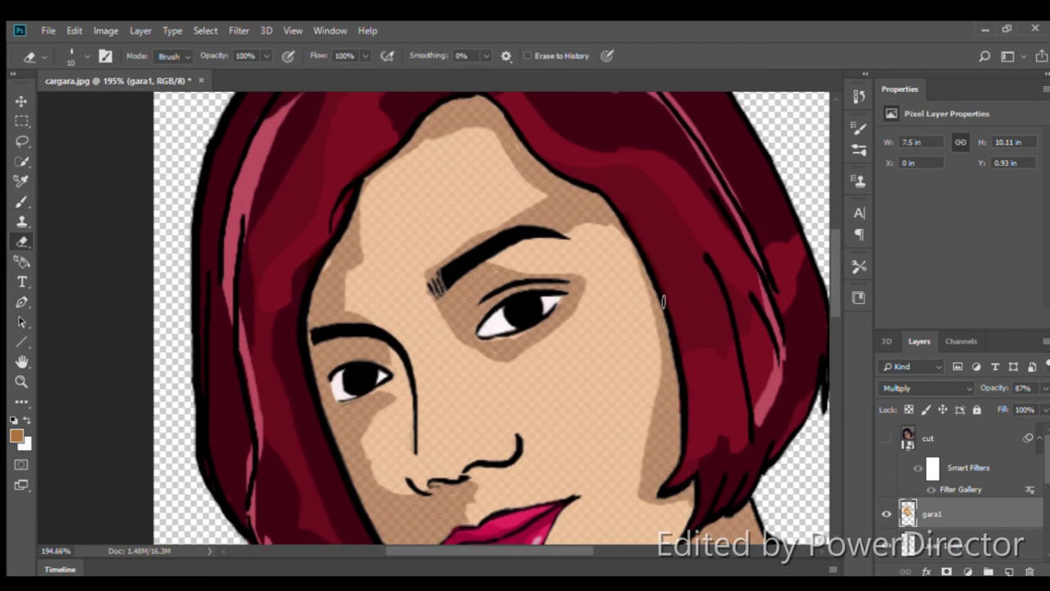
scroll(685, 345, down, 2)
scroll(540, 269, up, 2)
key(b)
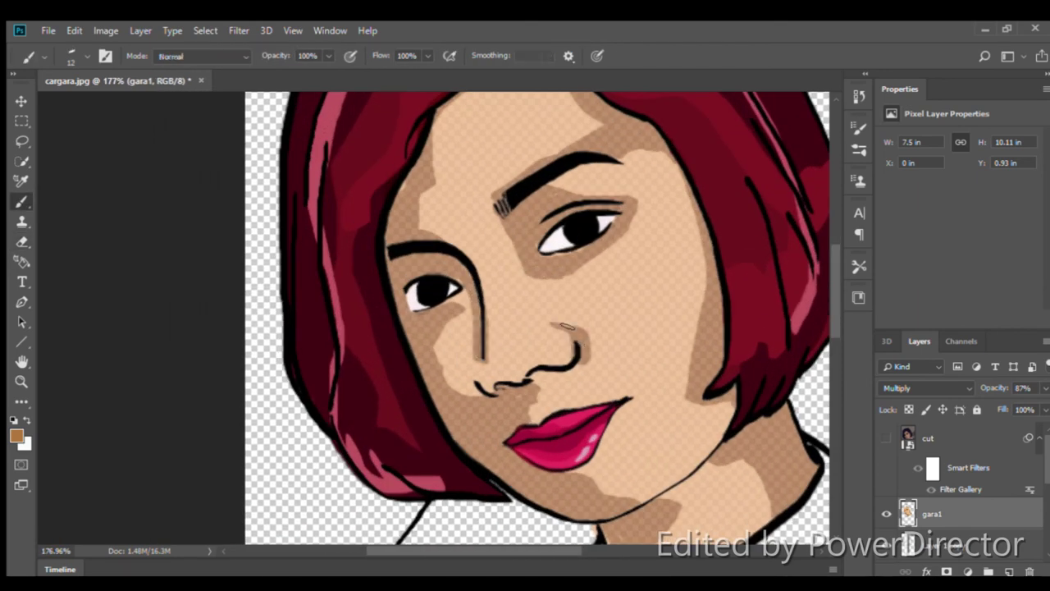
scroll(488, 357, down, 2)
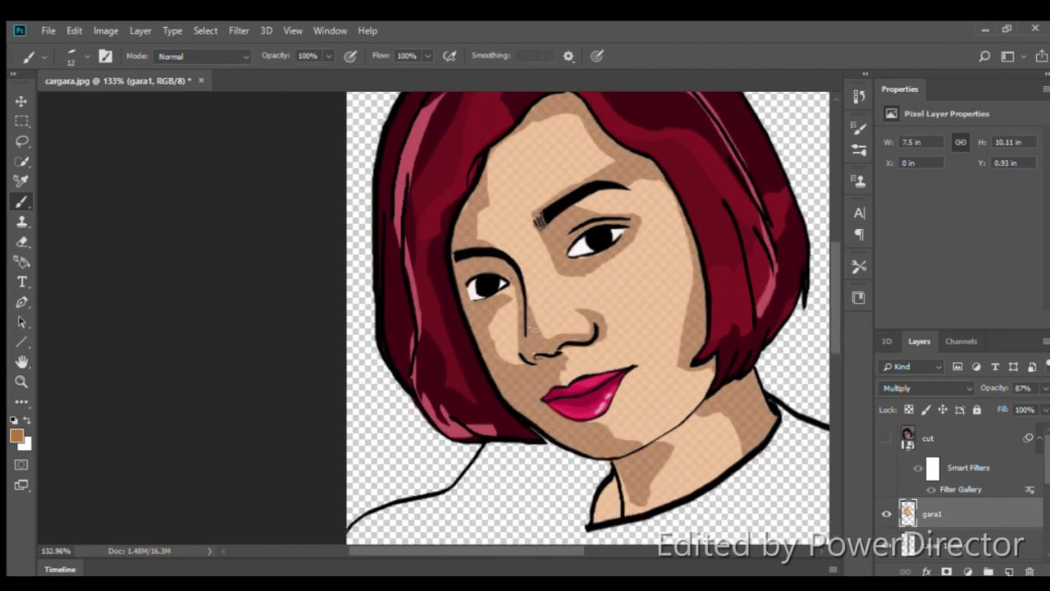
drag(529, 328, 672, 328)
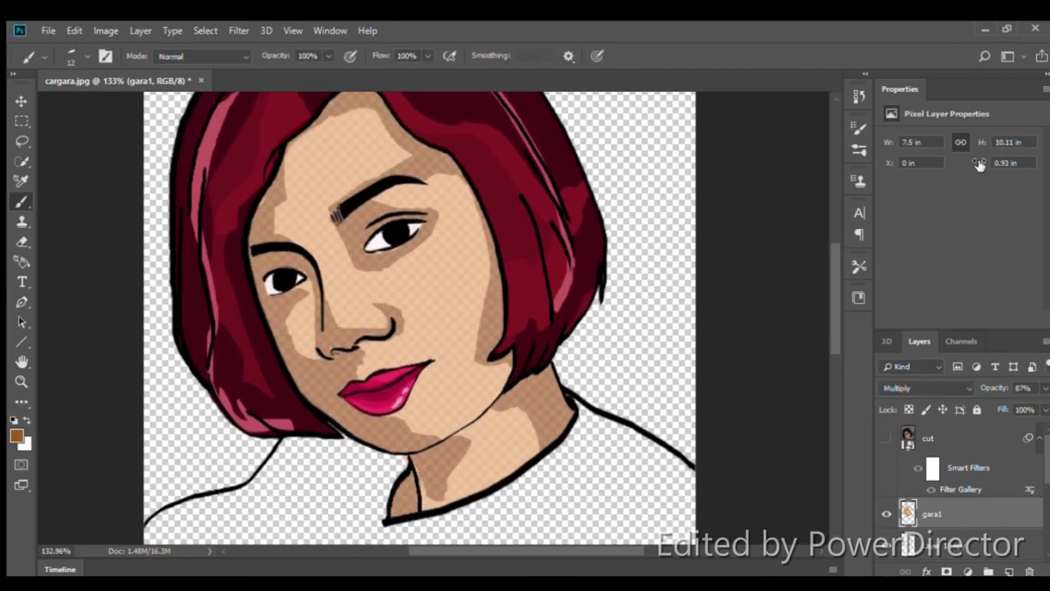
scroll(361, 197, up, 2)
scroll(273, 253, down, 2)
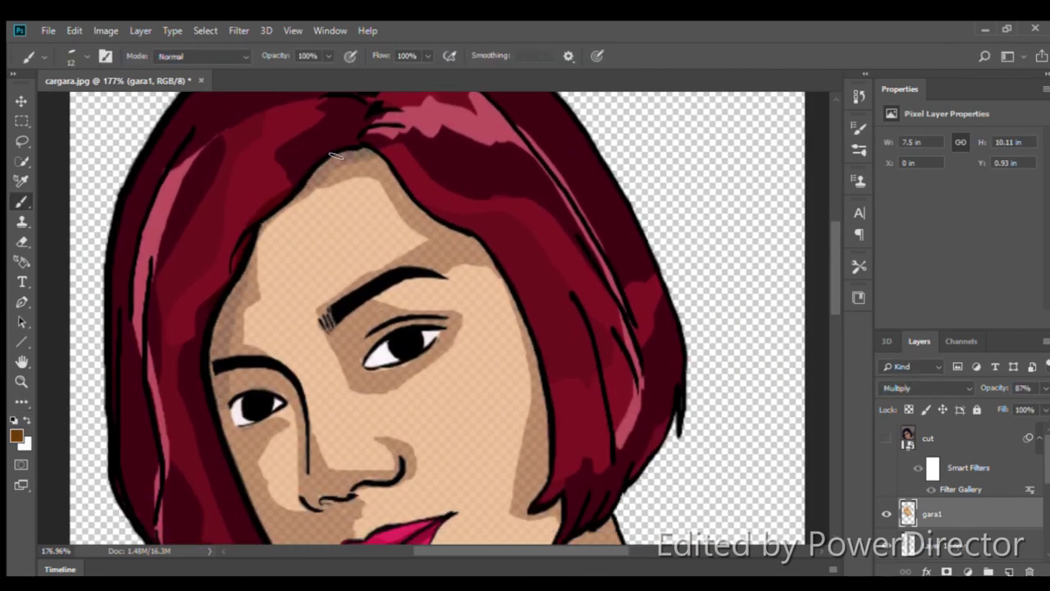
scroll(230, 361, down, 3)
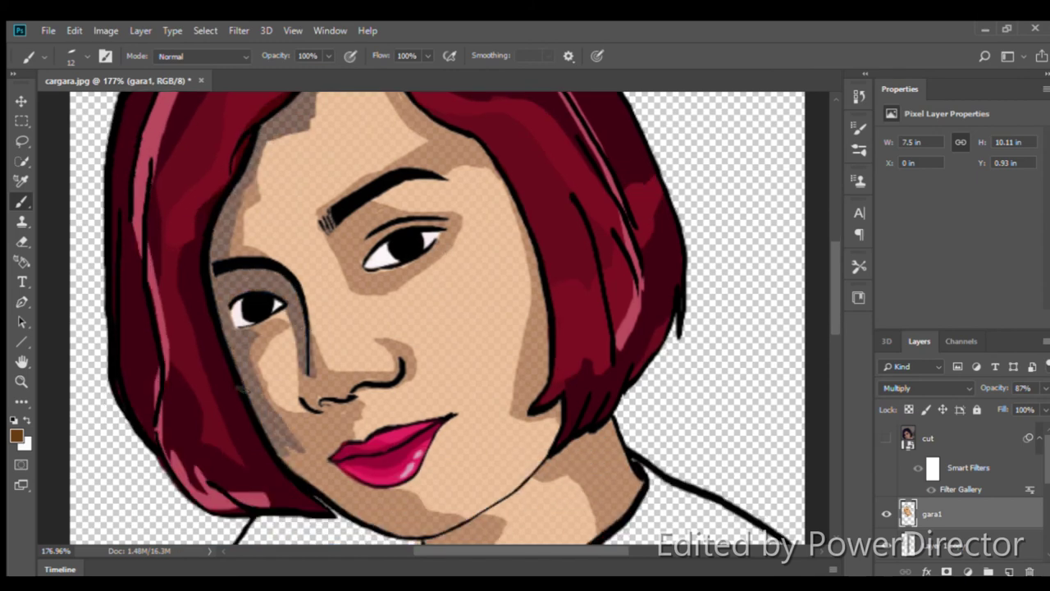
drag(242, 388, 339, 481)
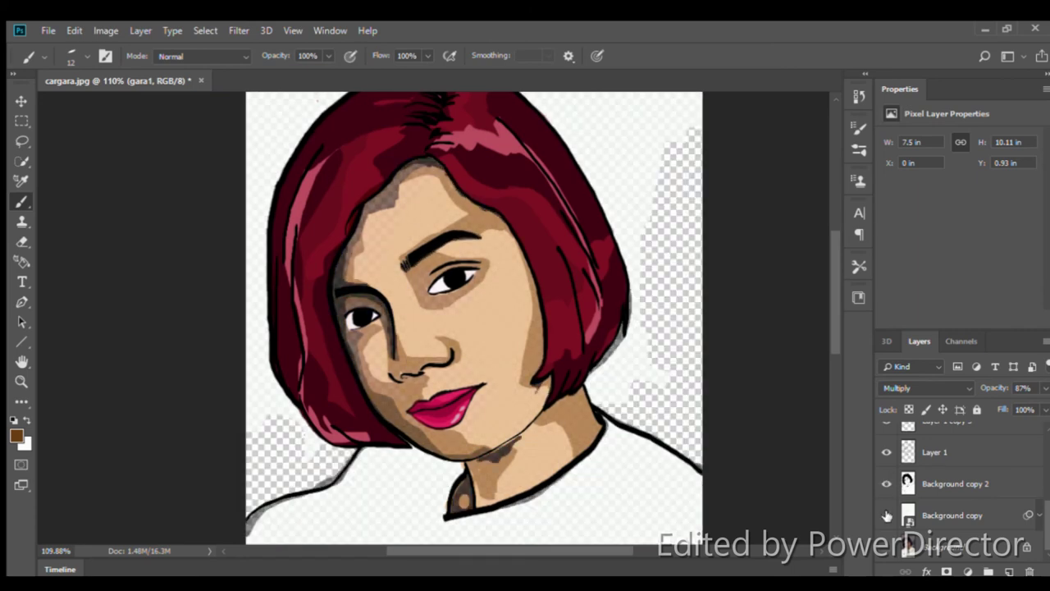
Show the white Background copy layer and paint pink blush across both cheeks
click(887, 515)
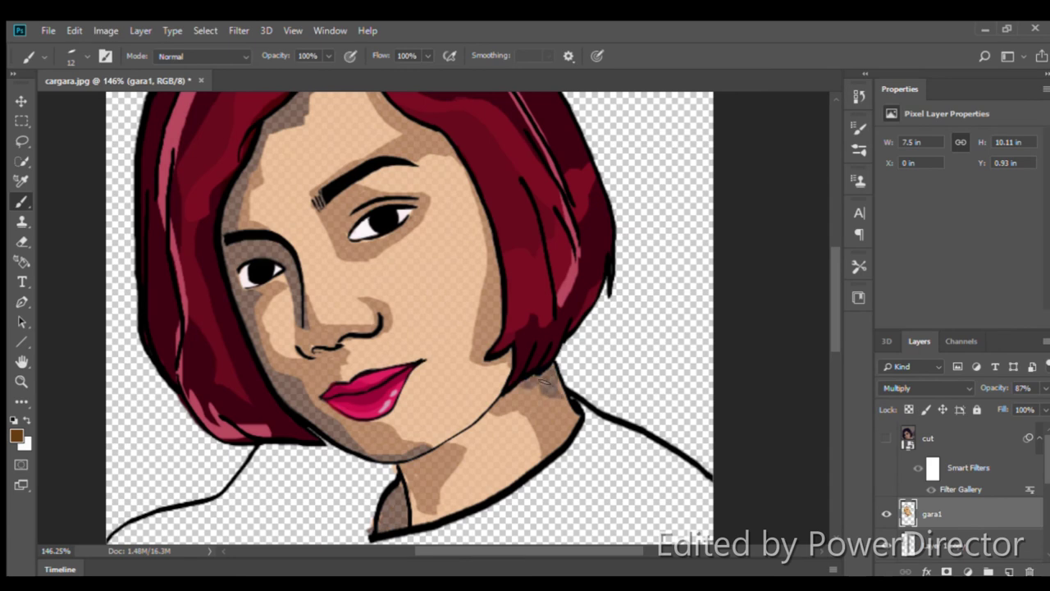
scroll(556, 442, down, 2)
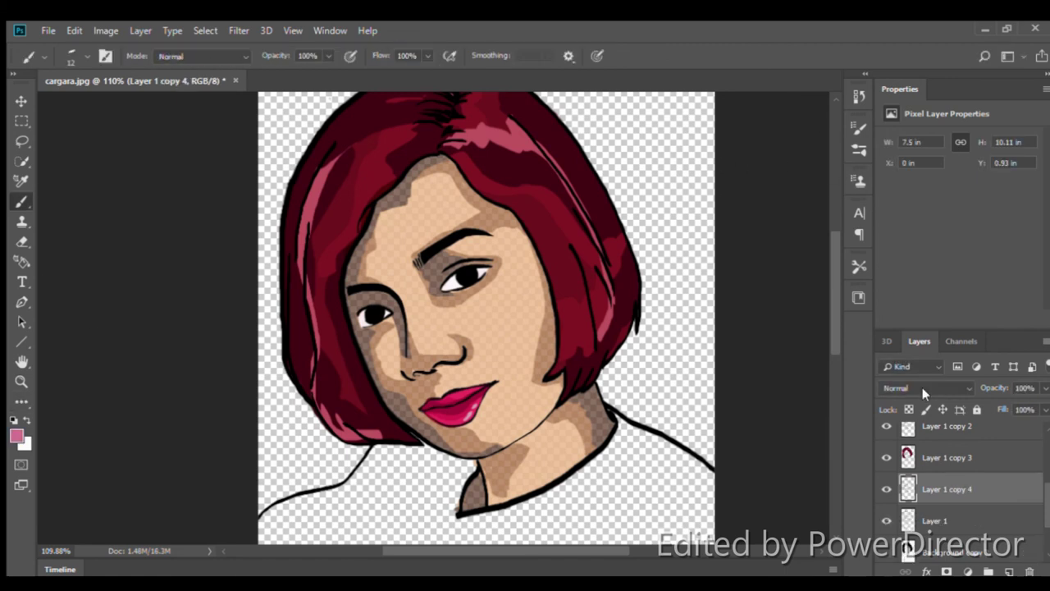
drag(459, 295, 525, 328)
drag(361, 320, 410, 344)
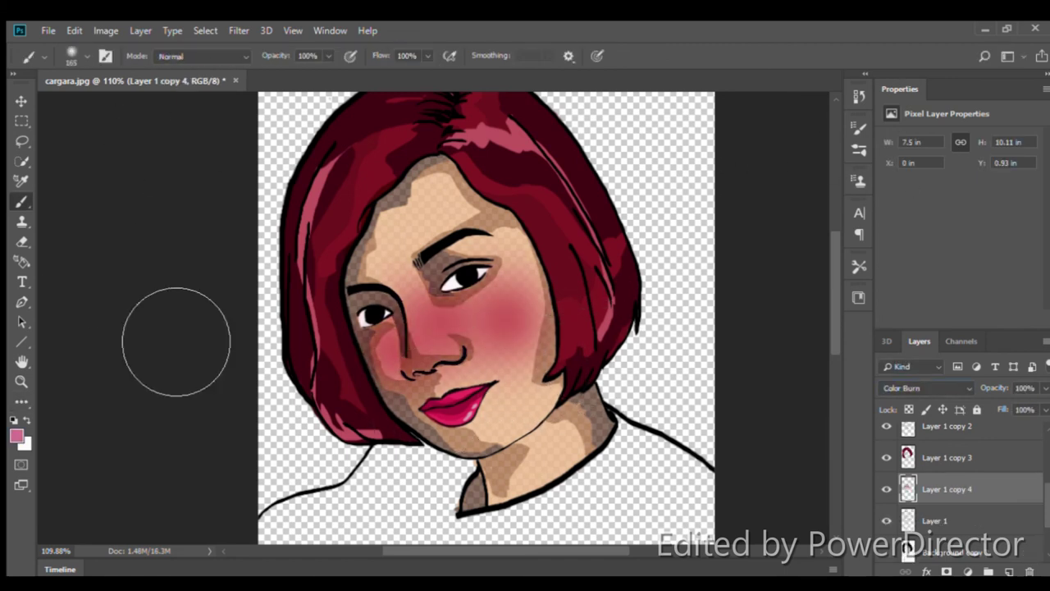
drag(1045, 388, 1023, 398)
Erase excess blush and toggle the photo-based cut layer on and off to check it
key(e)
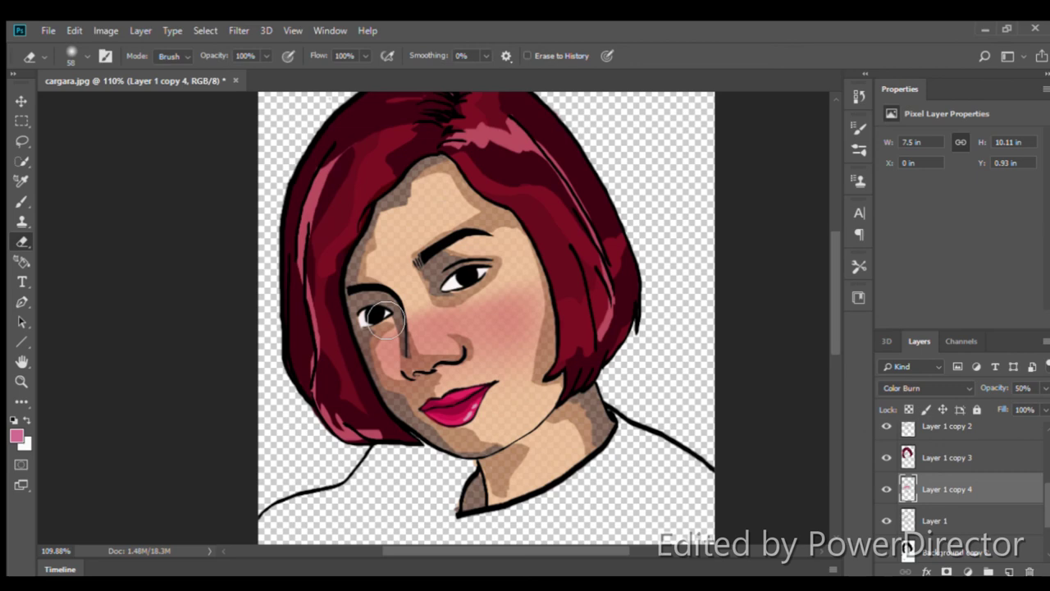
scroll(603, 377, down, 2)
scroll(623, 361, down, 2)
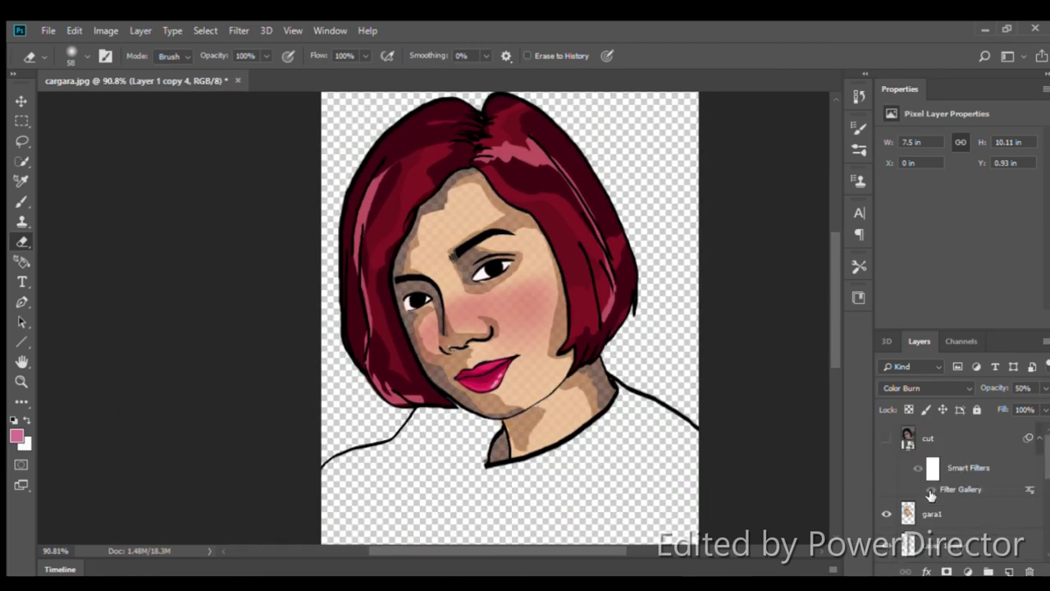
scroll(960, 492, down, 3)
click(886, 439)
click(886, 438)
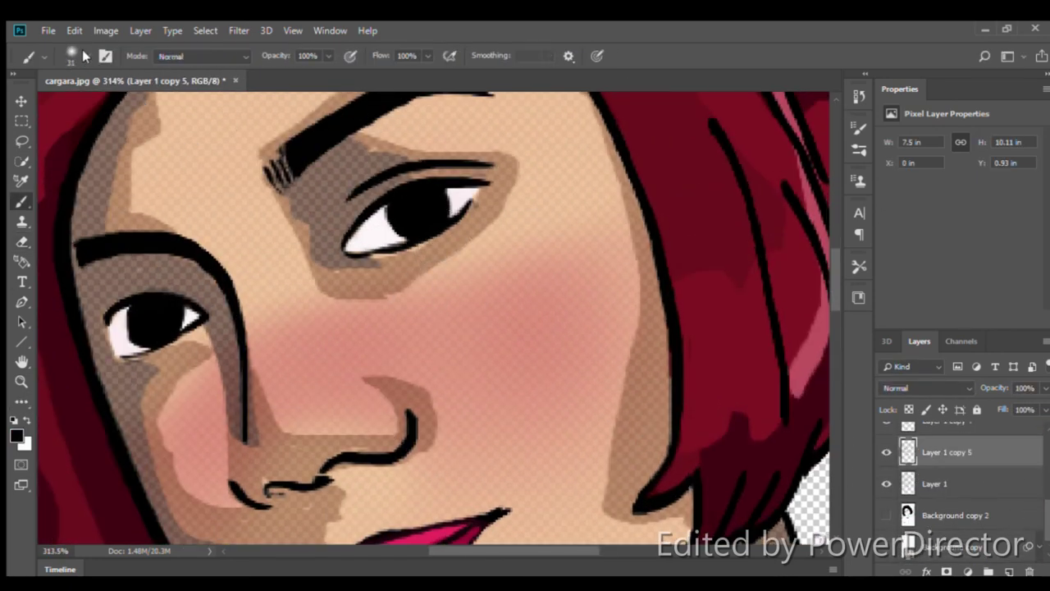
Select Layer 1 copy, fill the background area with lime green, and drop the selection
click(986, 476)
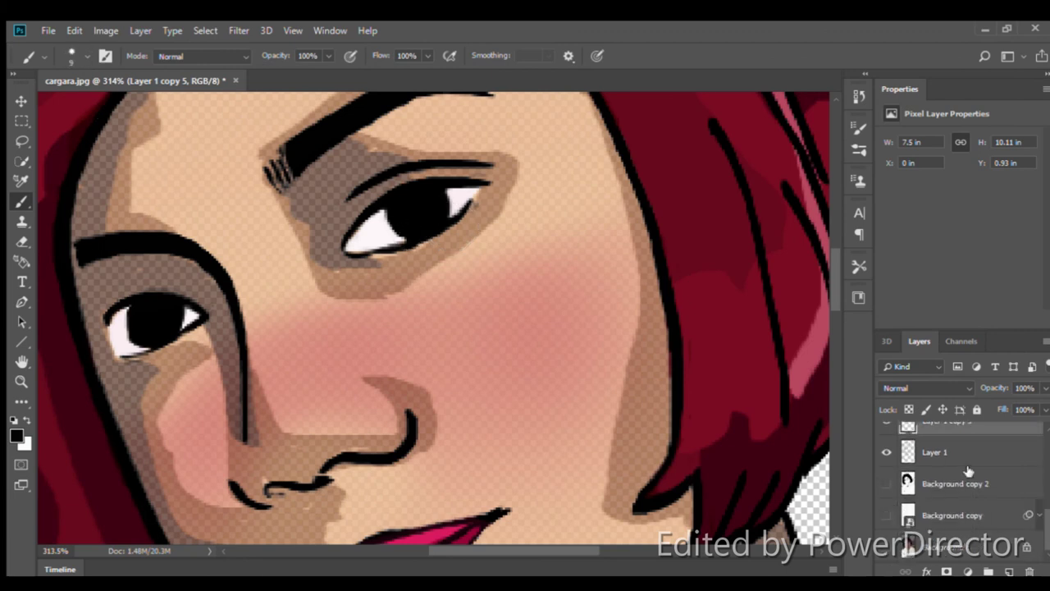
scroll(985, 500, up, 3)
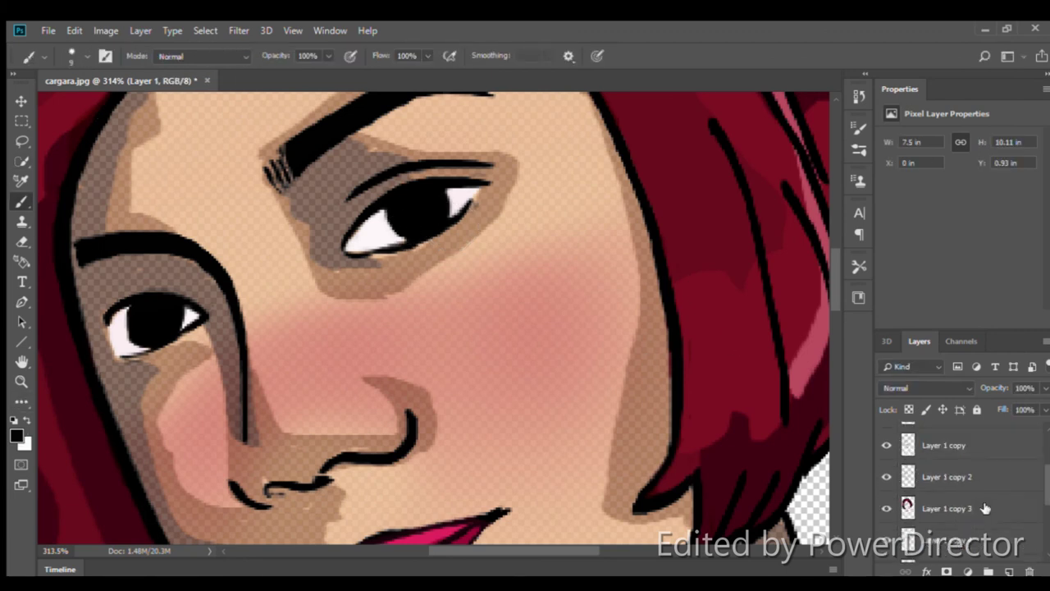
scroll(985, 508, up, 2)
click(958, 523)
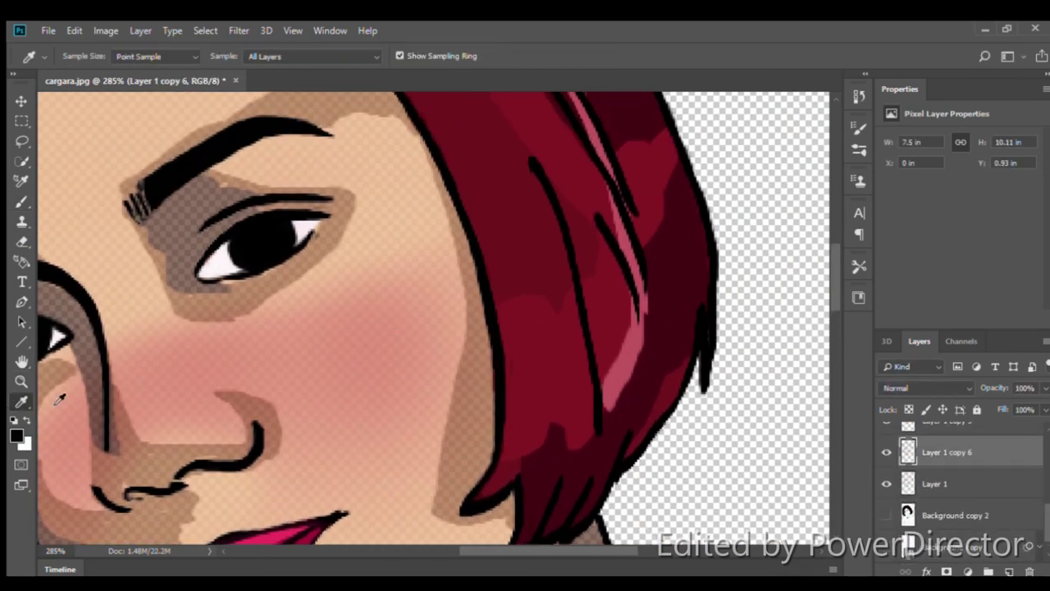
click(59, 398)
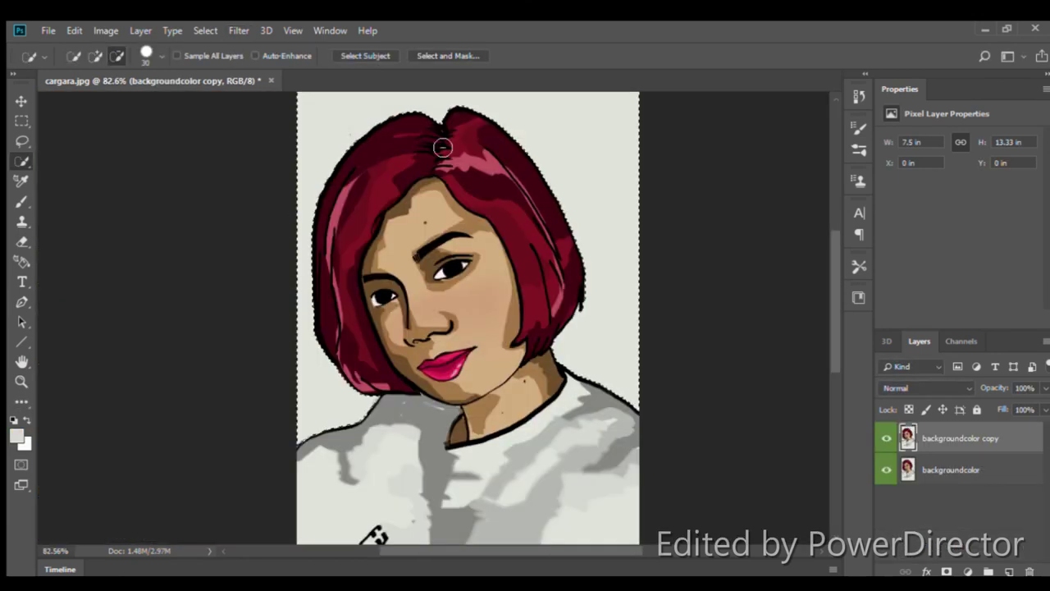
key(alt+BackSpace)
key(l)
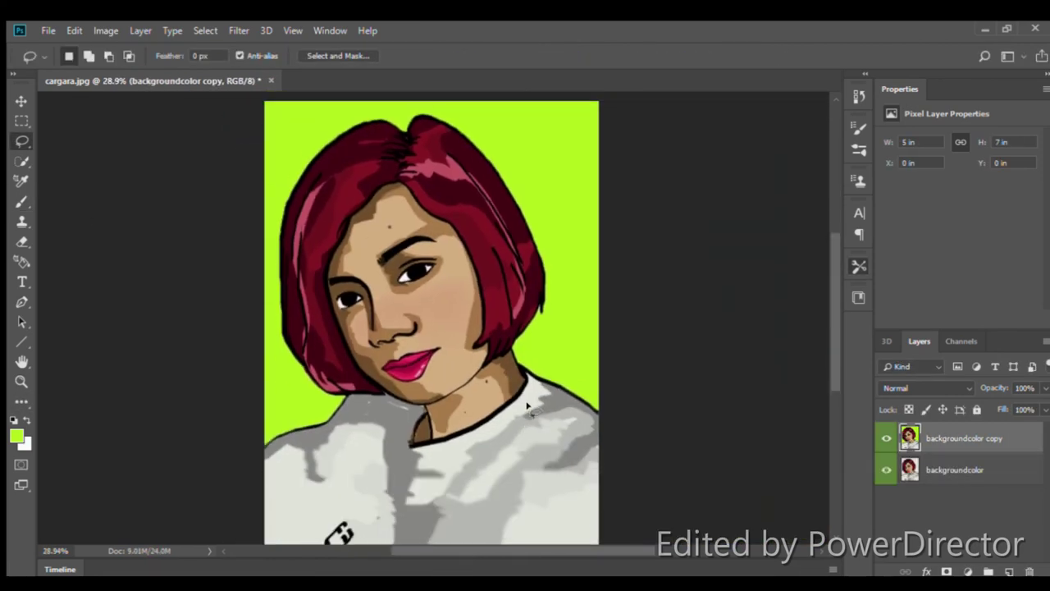
Place a Monotype Corsiva 36 pt type insertion point on the shirt
key(t)
click(449, 467)
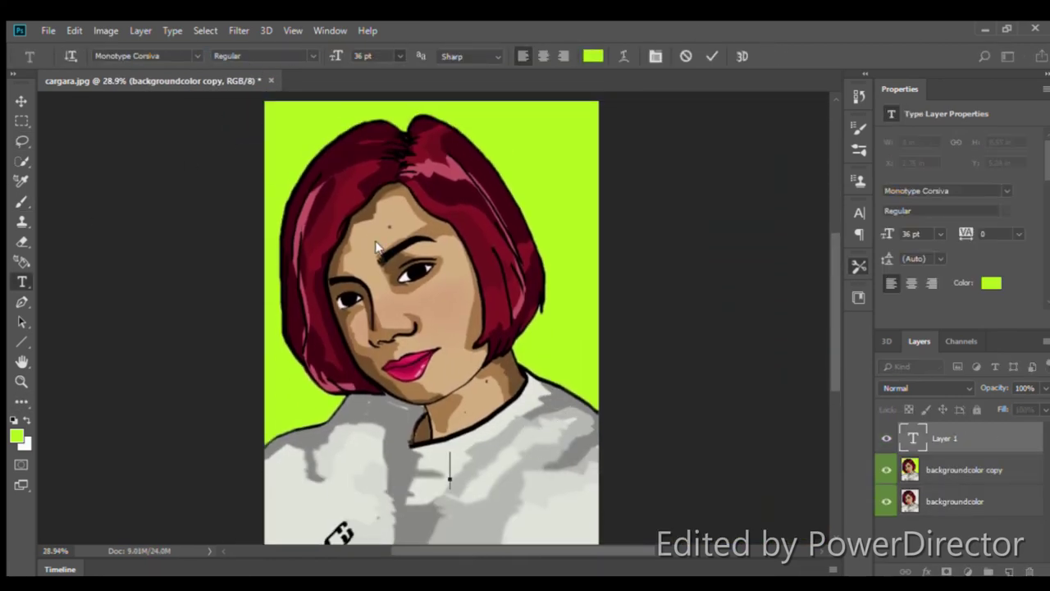